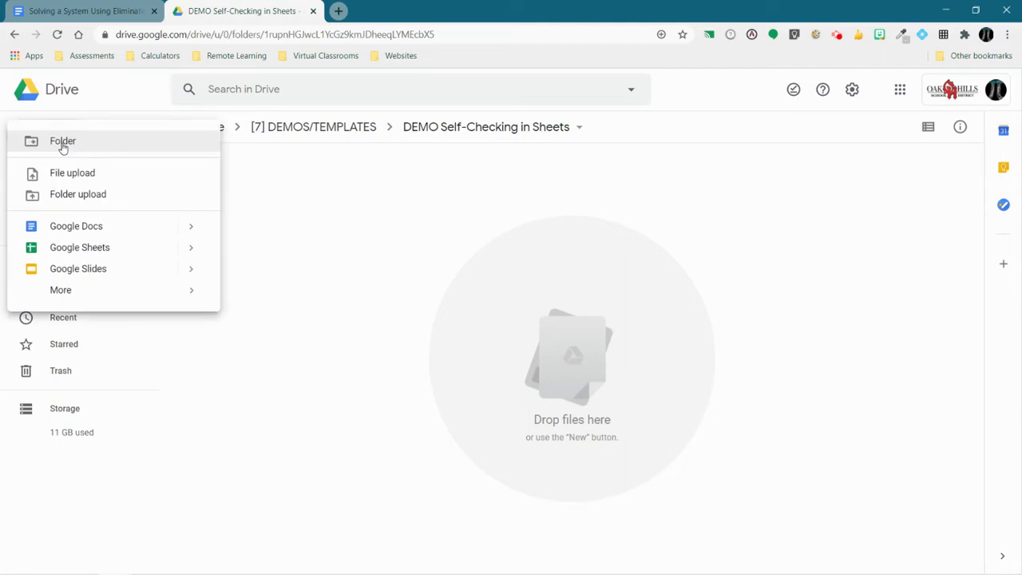
Create a blank Google Sheets spreadsheet in the current folder and merge cells A1:D3 into one cell.
{"action": "left_click", "coordinate": [114, 251]}
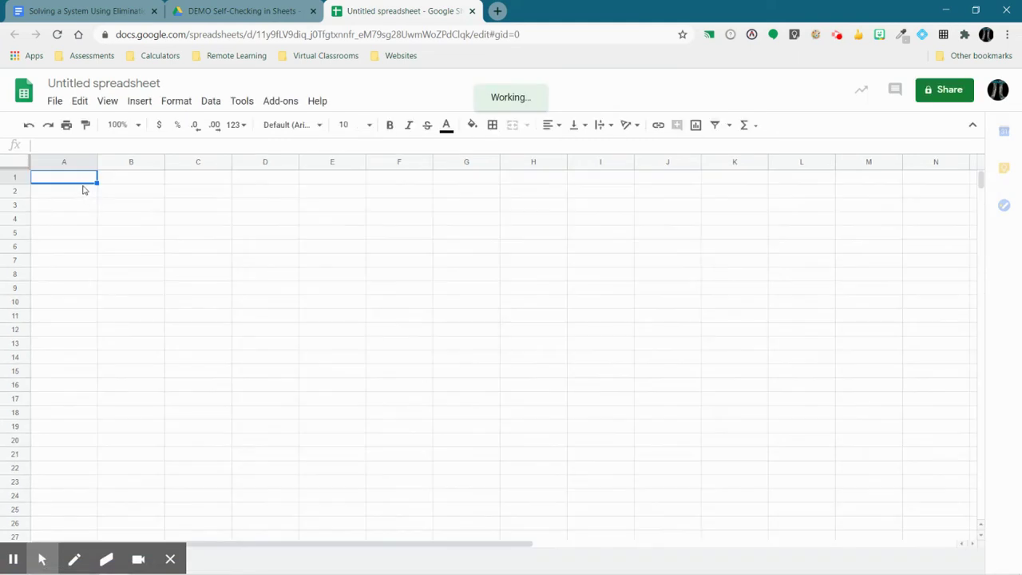
{"action": "left_click_drag", "start_coordinate": [82, 180], "coordinate": [268, 211]}
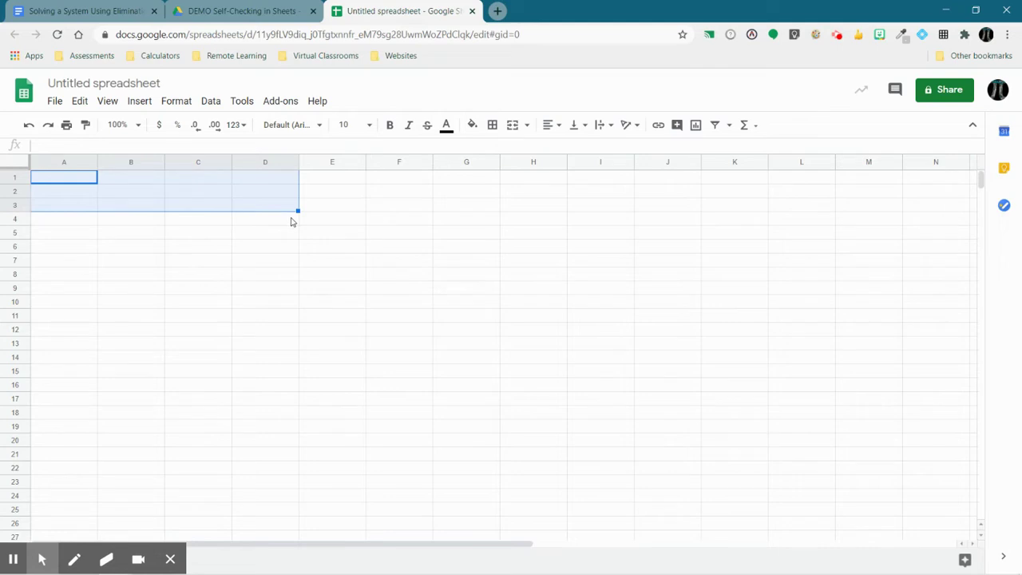
{"action": "left_click", "coordinate": [176, 102]}
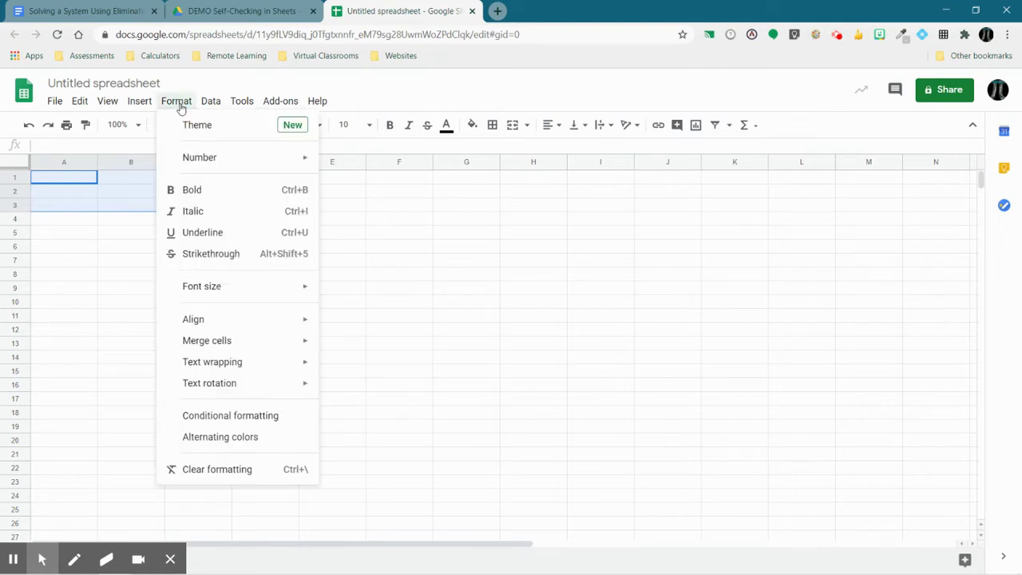
{"action": "mouse_move", "coordinate": [306, 341]}
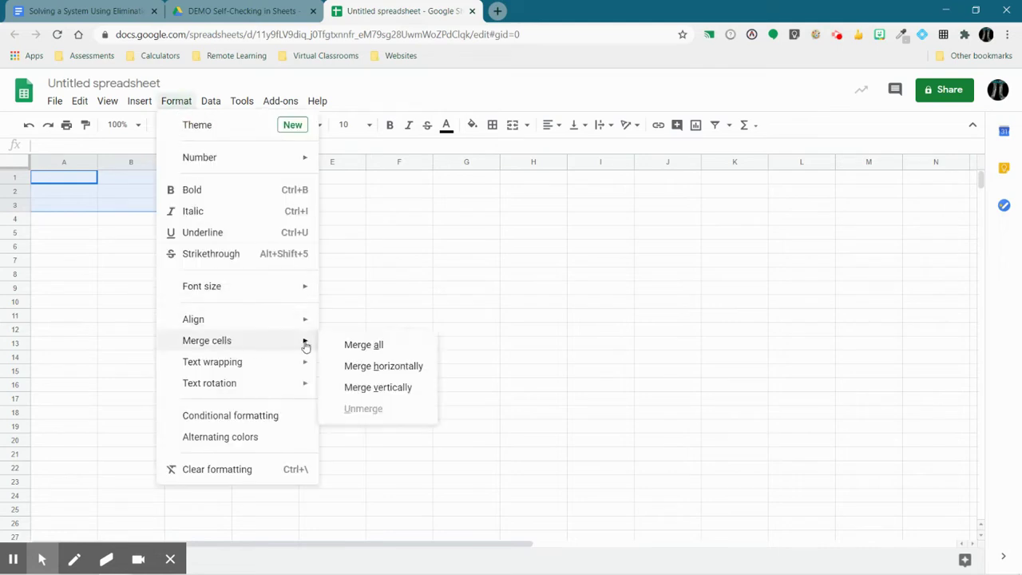
{"action": "left_click", "coordinate": [356, 352]}
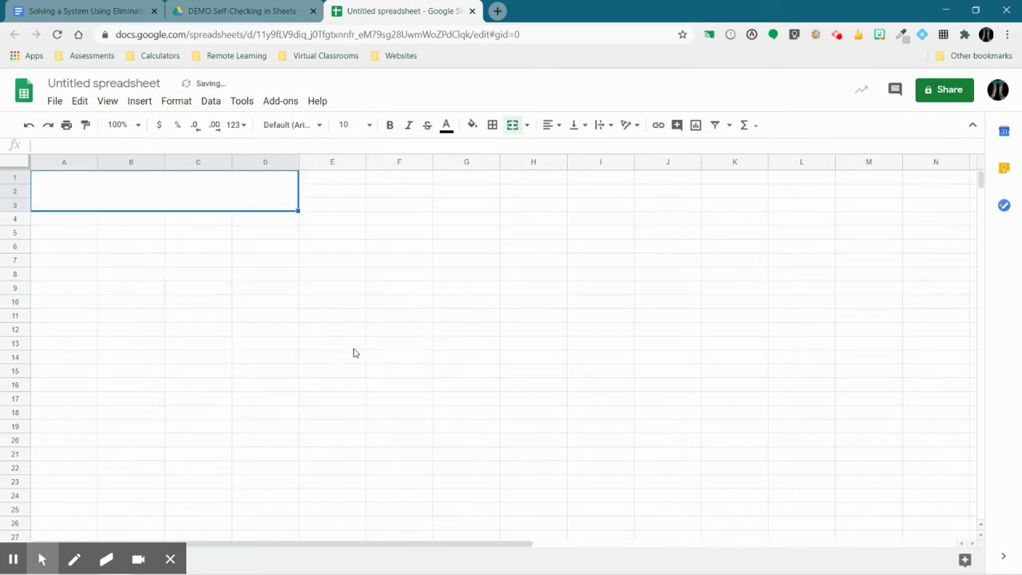
Format the merged cell A1:D3 with the Boogaloo font at size 18, centered horizontally and vertically.
{"action": "left_click", "coordinate": [324, 121]}
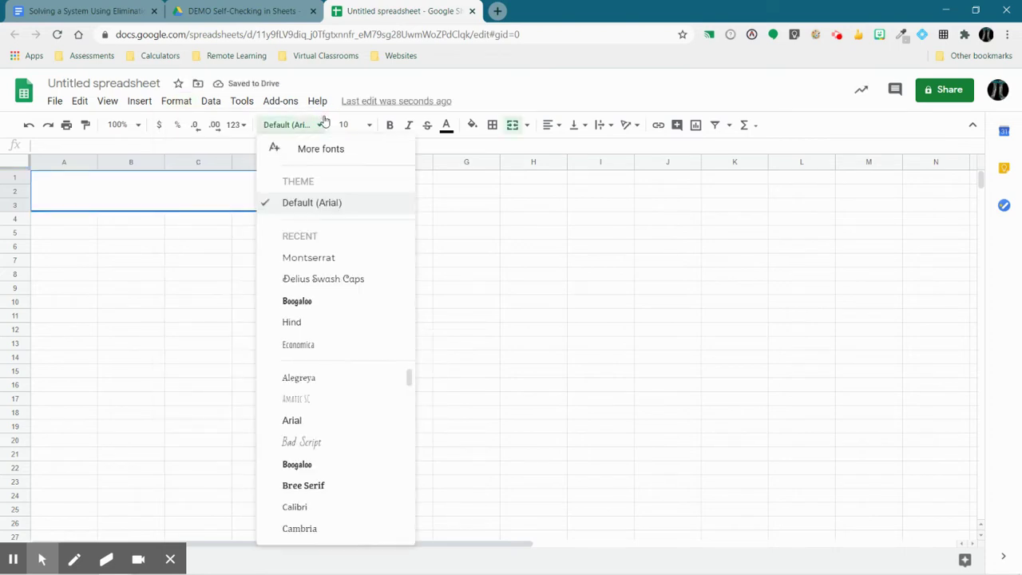
{"action": "left_click", "coordinate": [312, 299]}
{"action": "left_click", "coordinate": [352, 124]}
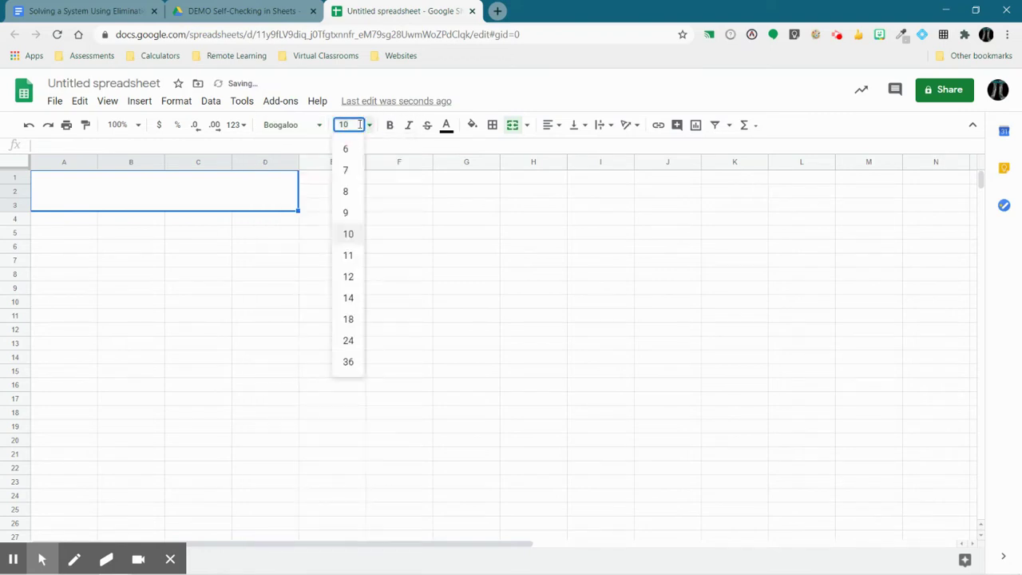
{"action": "left_click", "coordinate": [348, 321]}
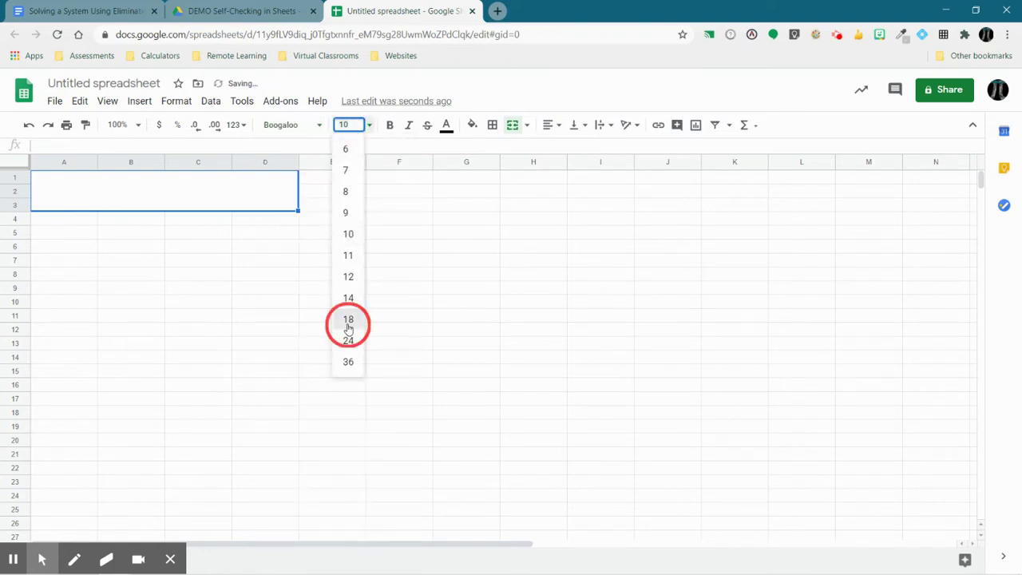
{"action": "left_click", "coordinate": [550, 126]}
{"action": "left_click", "coordinate": [565, 149]}
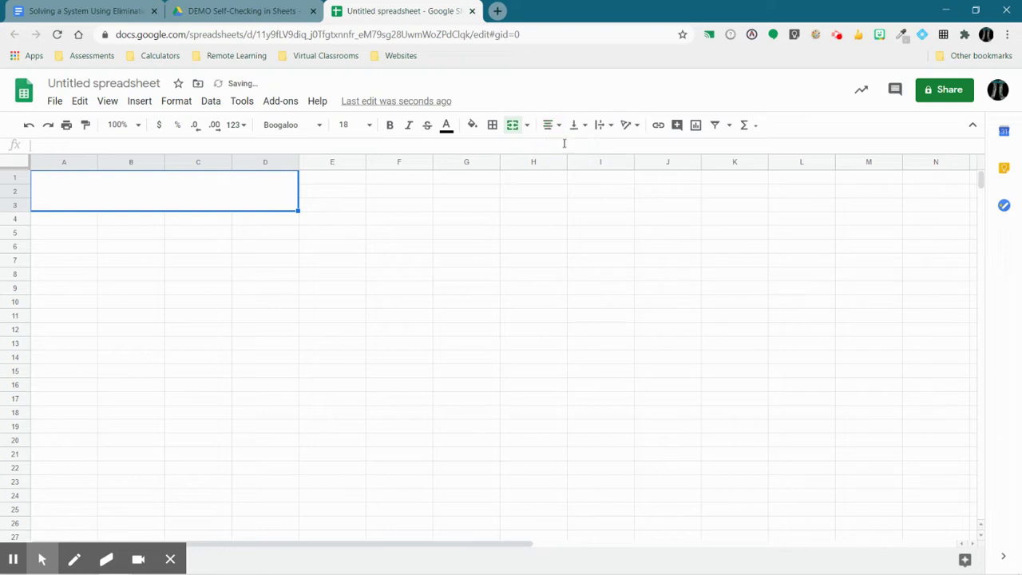
{"action": "left_click", "coordinate": [573, 124]}
{"action": "left_click", "coordinate": [595, 156]}
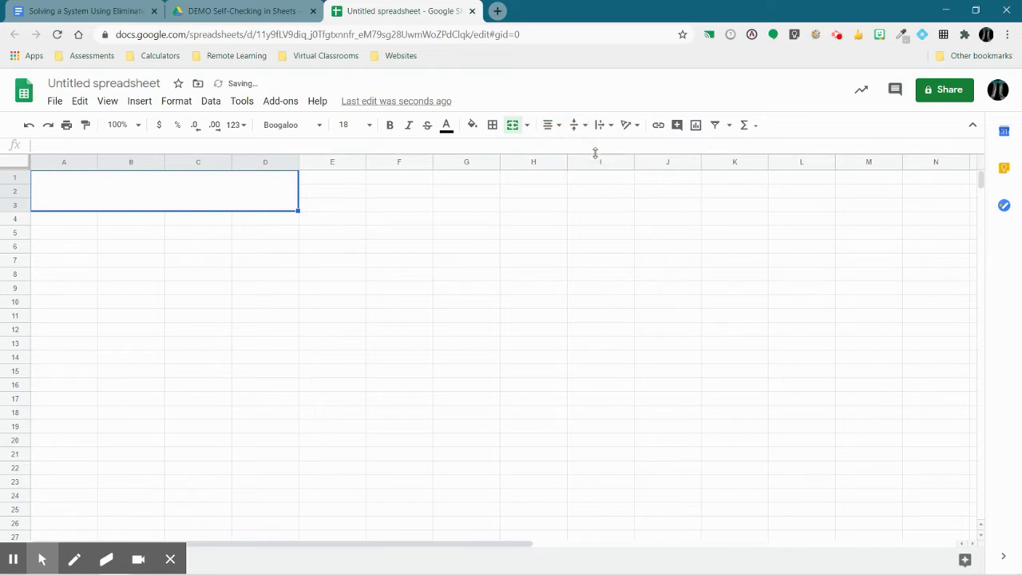
Enter the title "Solving Systems Using Elimination" in the merged cell A1:D3.
{"action": "double_click", "coordinate": [240, 186]}
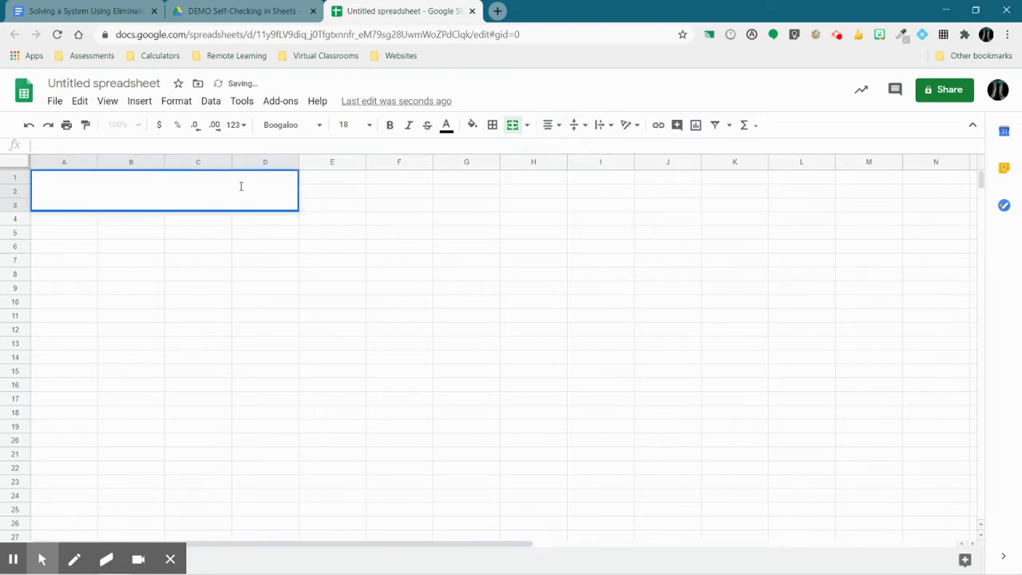
{"action": "type", "text": "Solving "}
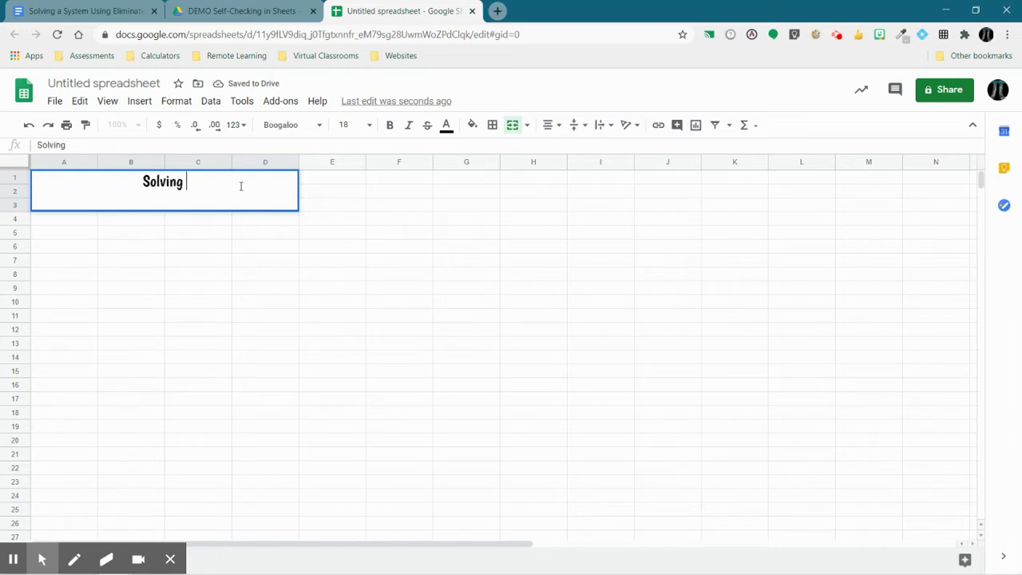
{"action": "type", "text": "Systems Using Elimiation"}
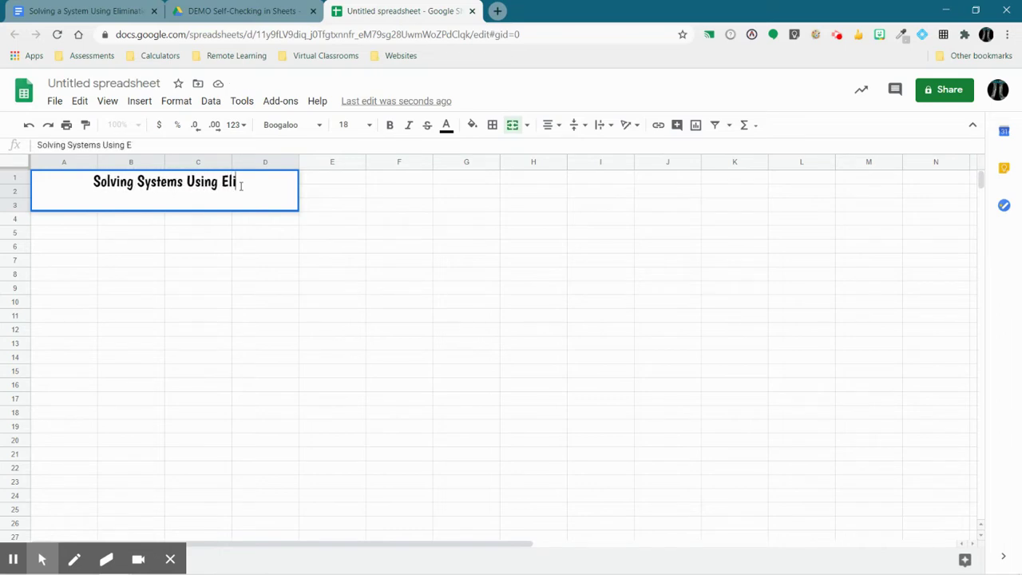
{"action": "key", "text": "BackSpace"}
{"action": "key", "text": "BackSpace"}
{"action": "key", "text": "BackSpace"}
{"action": "key", "text": "BackSpace"}
{"action": "key", "text": "BackSpace"}
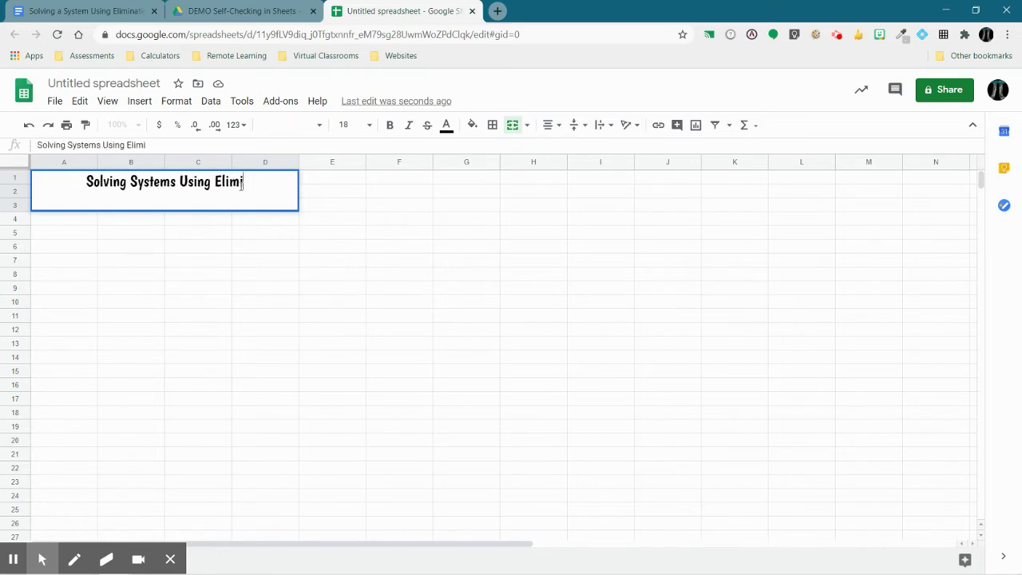
{"action": "type", "text": "nation"}
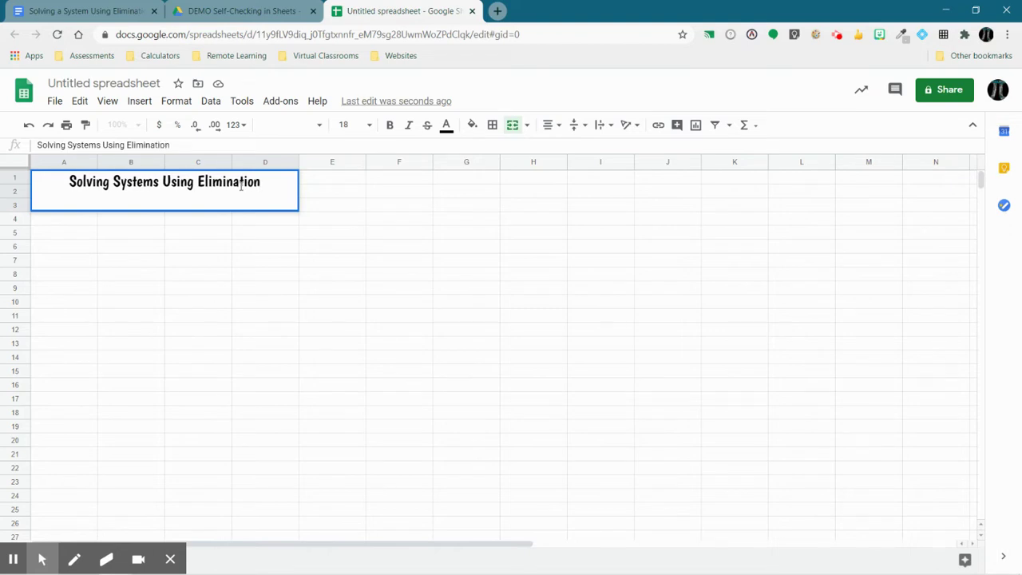
{"action": "left_click", "coordinate": [218, 224]}
Fill the title cell with a light purple background color.
{"action": "left_click", "coordinate": [196, 198]}
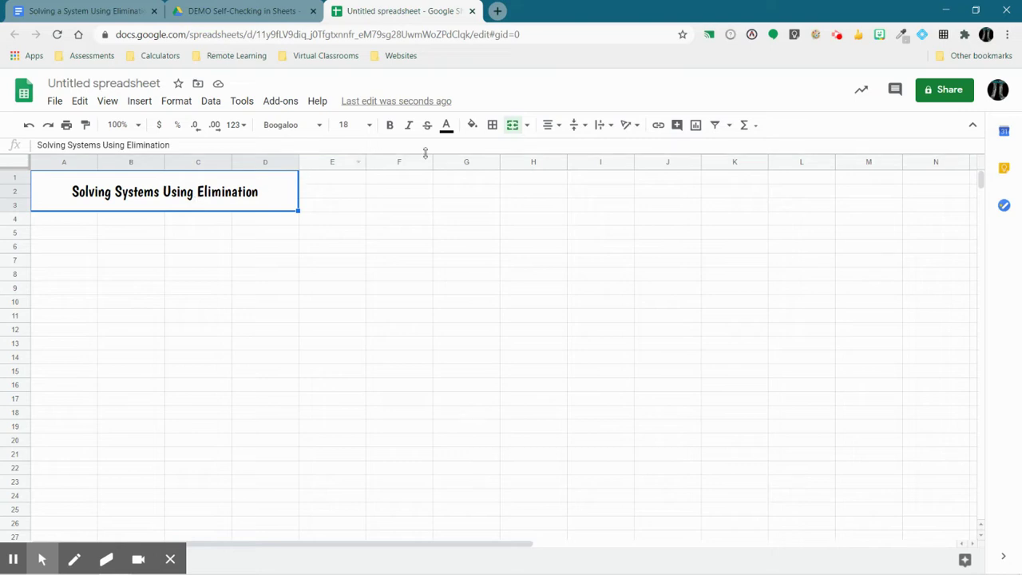
{"action": "left_click", "coordinate": [472, 126]}
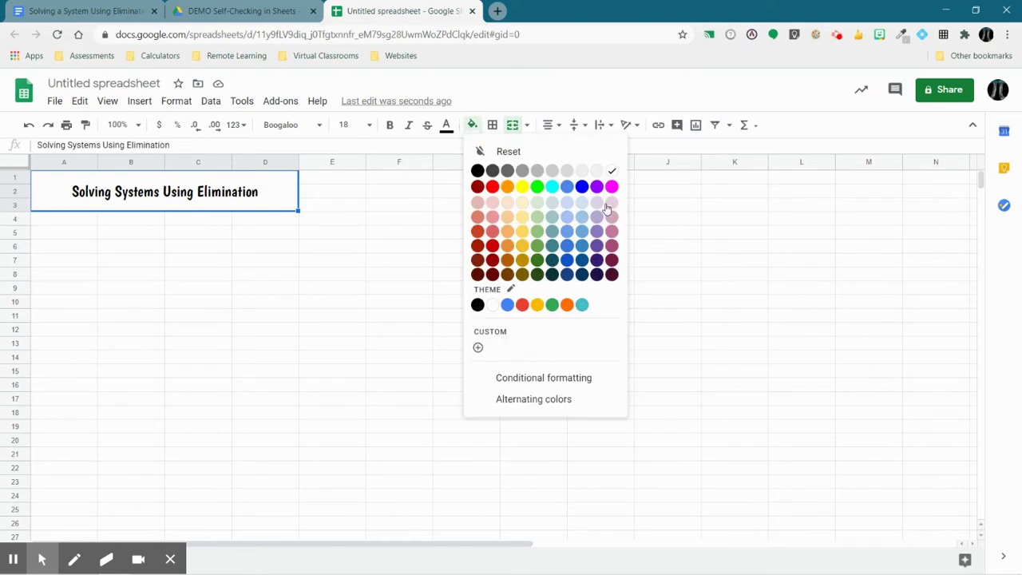
{"action": "left_click", "coordinate": [597, 217]}
Merge cells E1:I3 into one cell beside the title and set its font to Hind.
{"action": "left_click", "coordinate": [333, 179]}
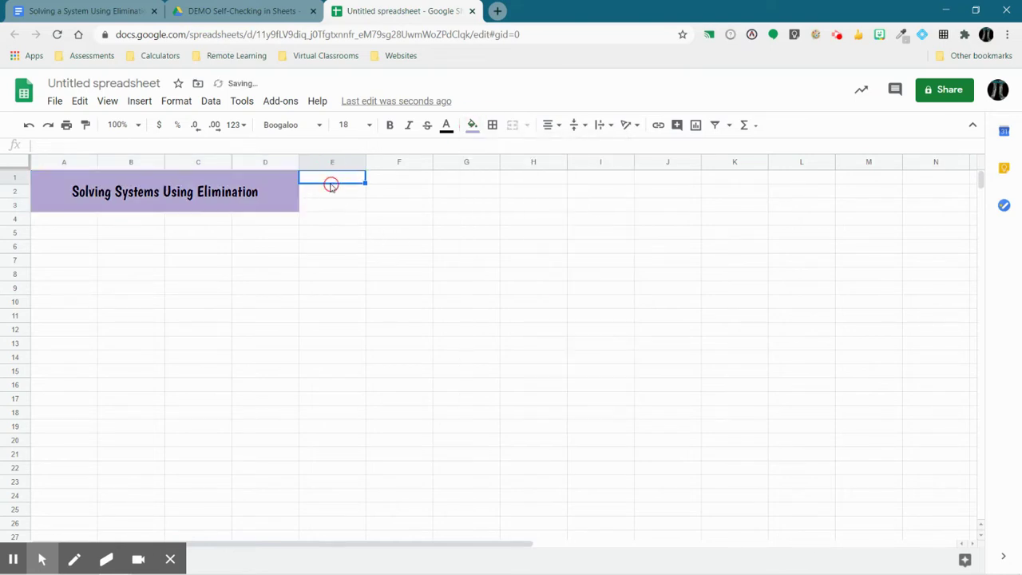
{"action": "left_click_drag", "start_coordinate": [334, 180], "coordinate": [591, 211]}
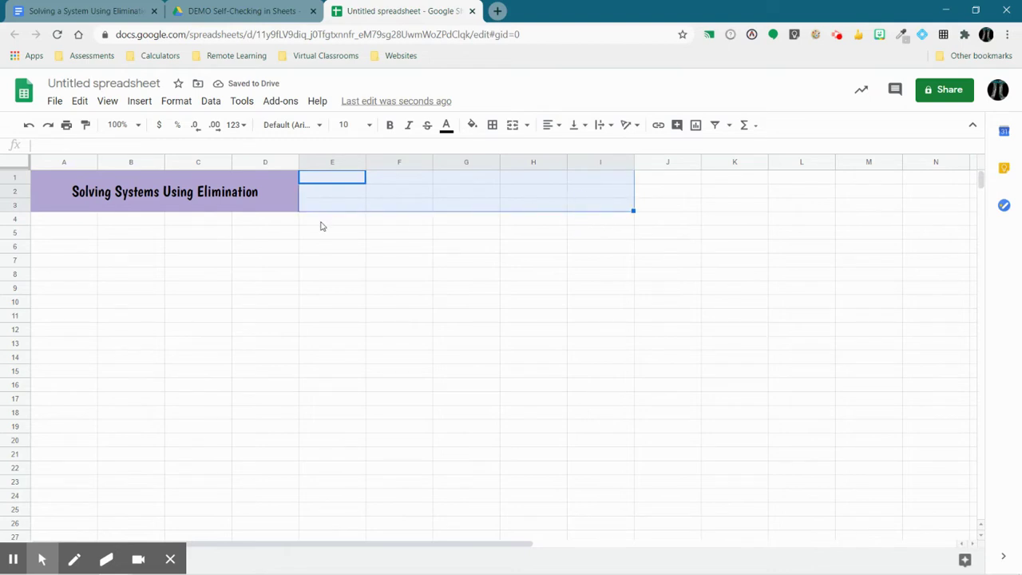
{"action": "left_click", "coordinate": [176, 101]}
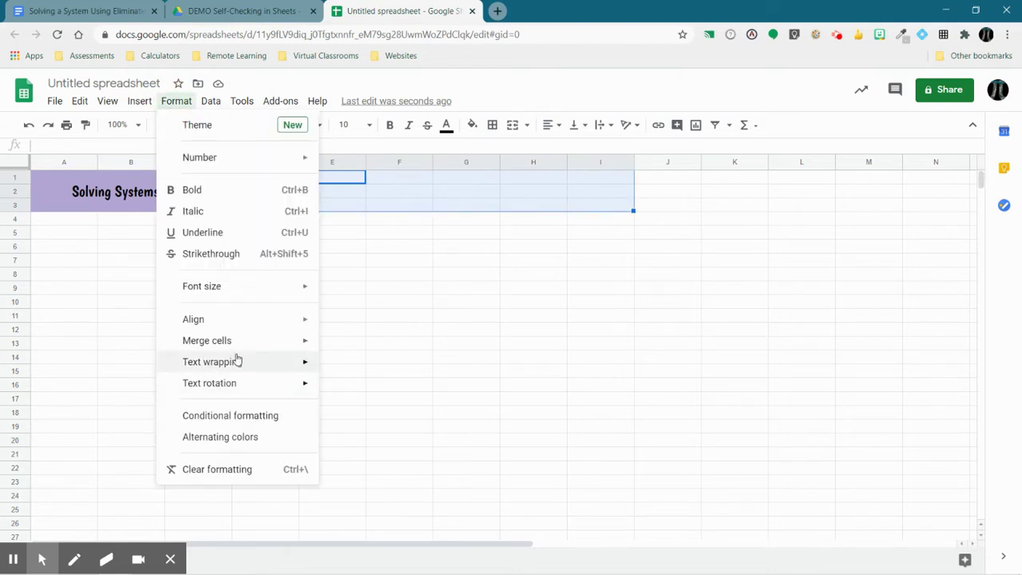
{"action": "mouse_move", "coordinate": [237, 347]}
{"action": "left_click", "coordinate": [346, 345]}
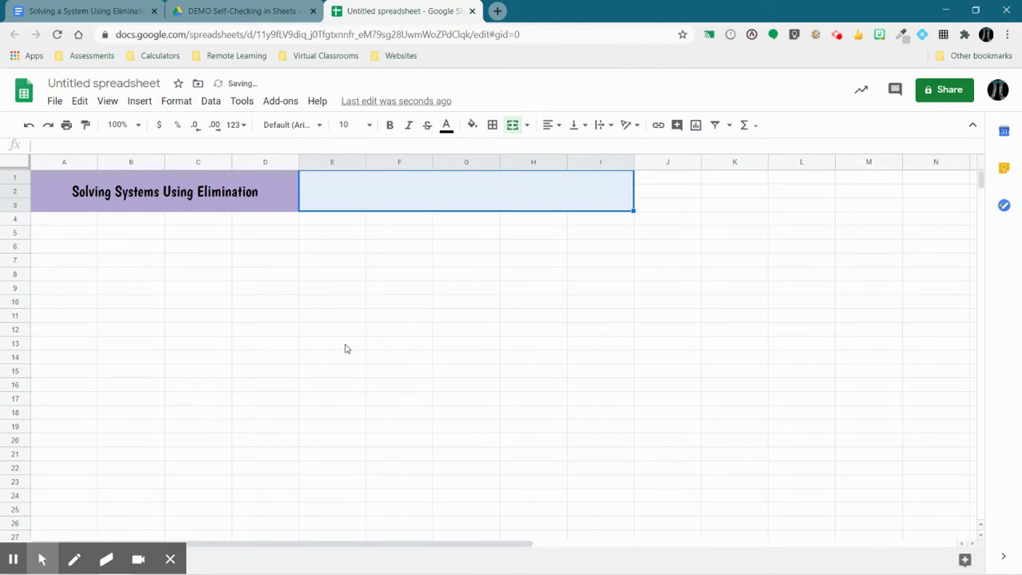
{"action": "left_click", "coordinate": [311, 127]}
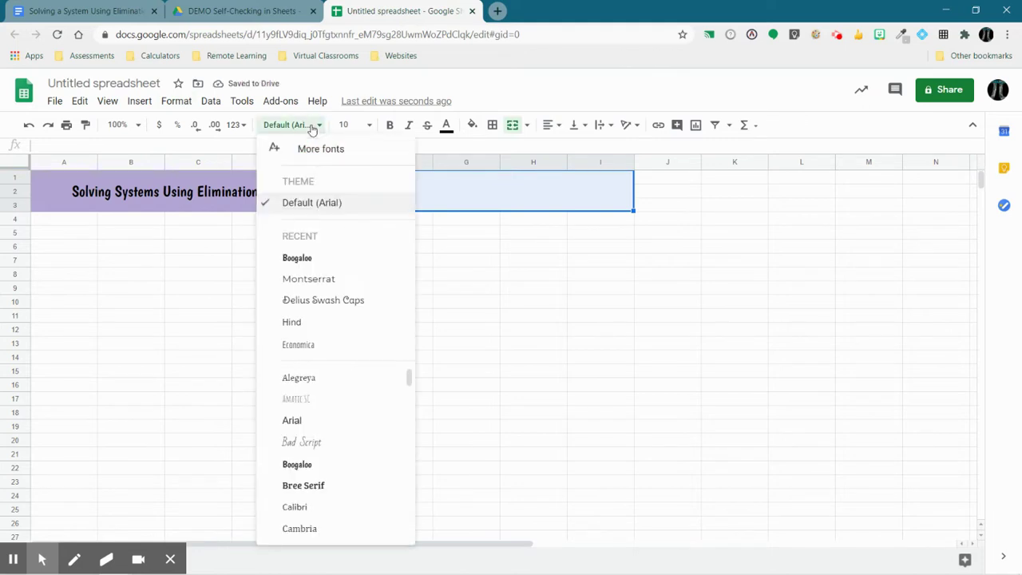
{"action": "left_click", "coordinate": [304, 320]}
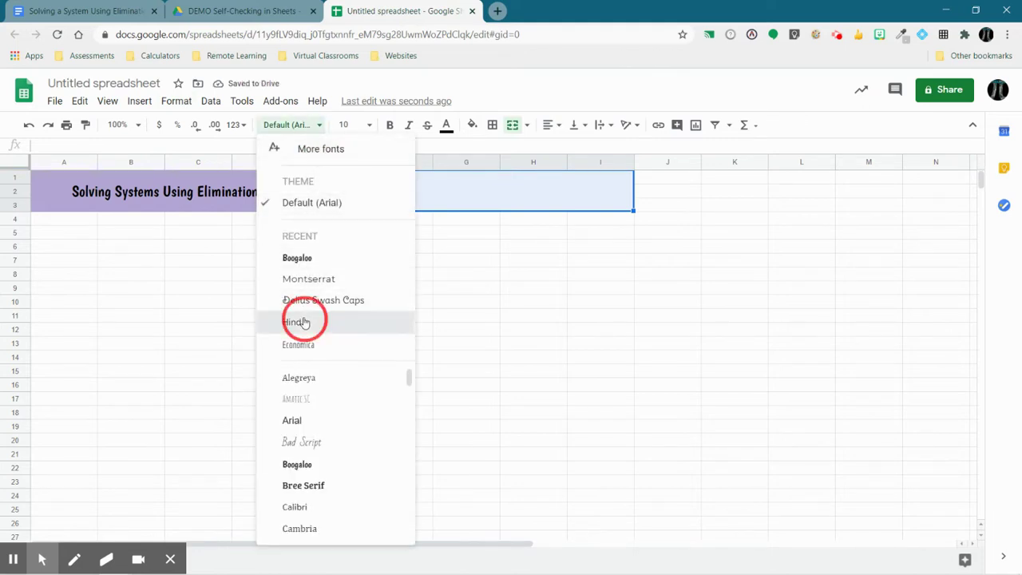
Enter in cell E1:I3 "Directions: Solve each system using the elimination method. Show your work on notebook paper or a dry erase board.".
{"action": "double_click", "coordinate": [353, 180]}
{"action": "type", "text": "Directions"}
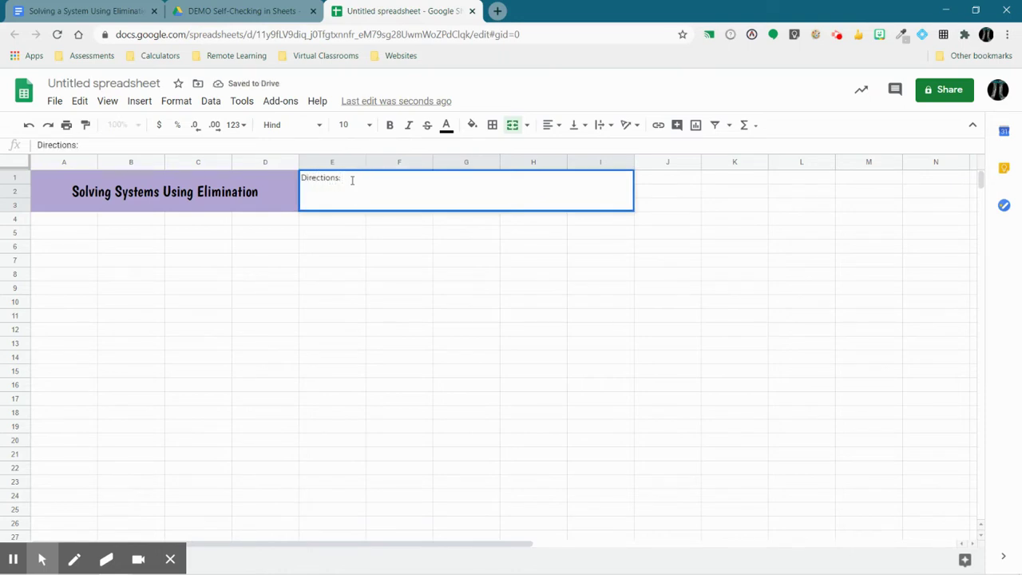
{"action": "type", "text": ": Solve each syste"}
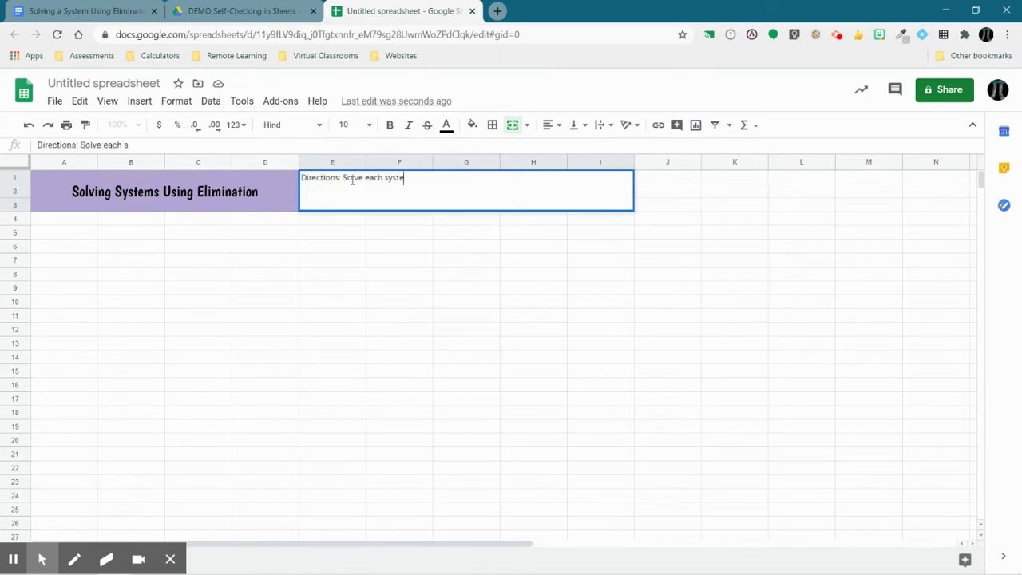
{"action": "type", "text": "m using the el"}
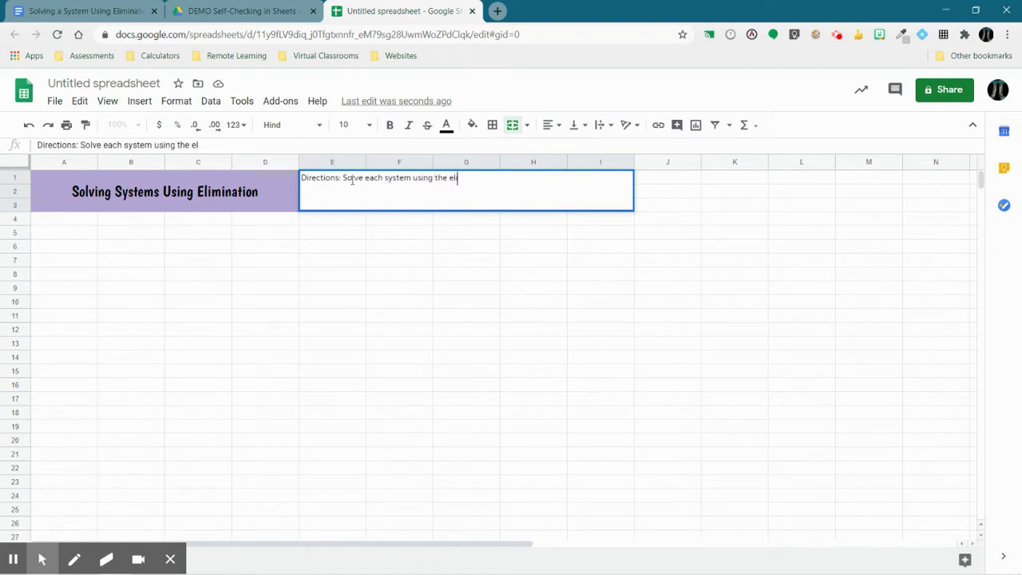
{"action": "type", "text": "imination method. Show your work on "}
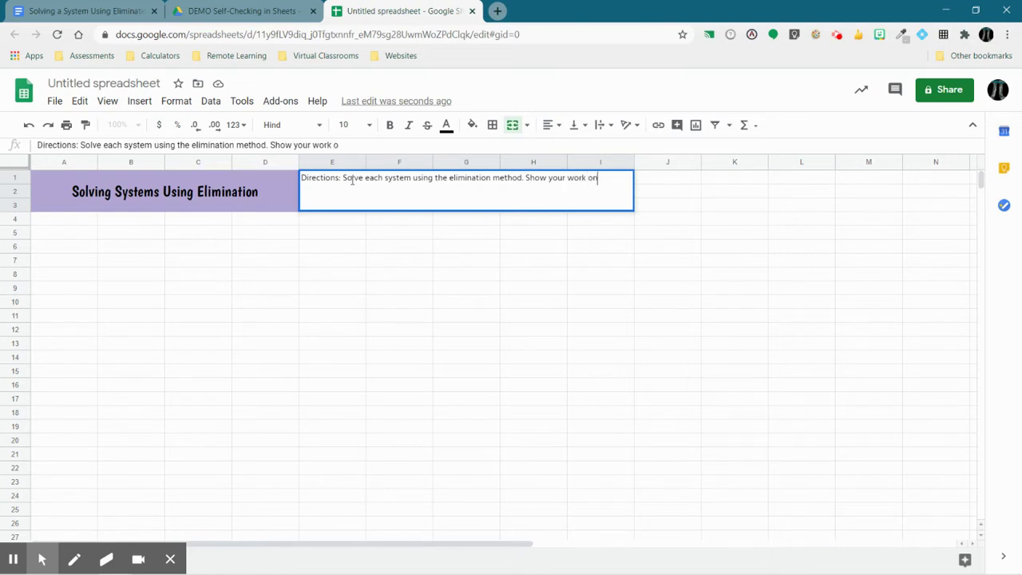
{"action": "type", "text": "notebook pape ror a"}
{"action": "key", "text": "BackSpace"}
{"action": "key", "text": "BackSpace"}
{"action": "key", "text": "BackSpace"}
{"action": "key", "text": "BackSpace"}
{"action": "key", "text": "BackSpace"}
{"action": "key", "text": "BackSpace"}
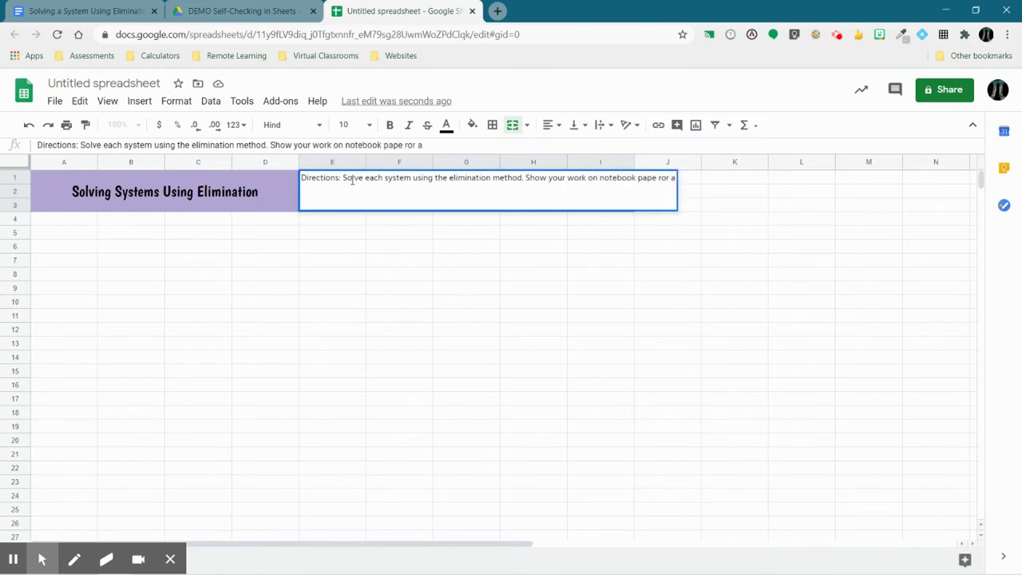
{"action": "type", "text": "r or a dry erase"}
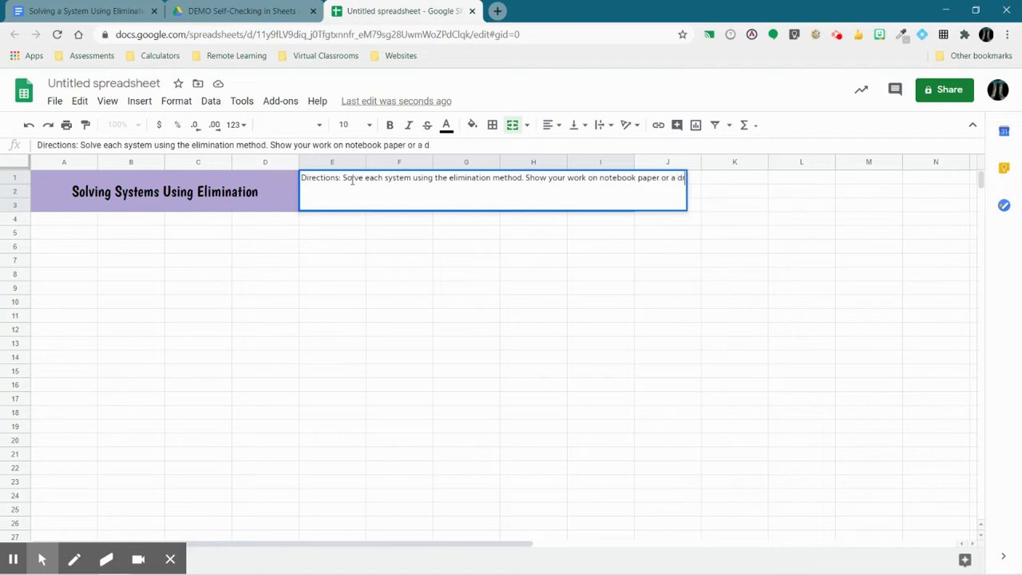
{"action": "type", "text": " board."}
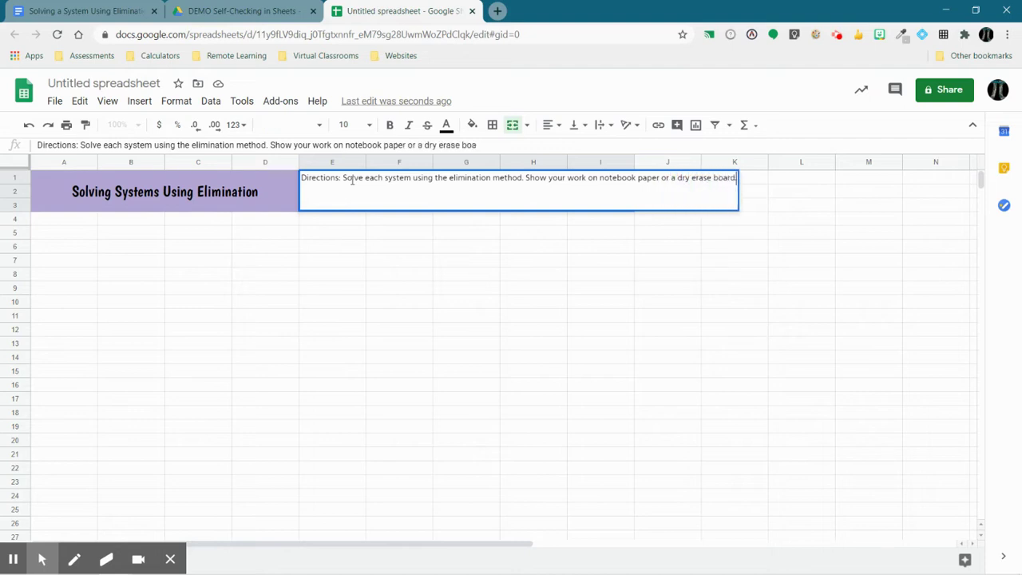
Continue the directions with "You will need to insert your work for each question on the second sheet.".
{"action": "type", "text": " You will"}
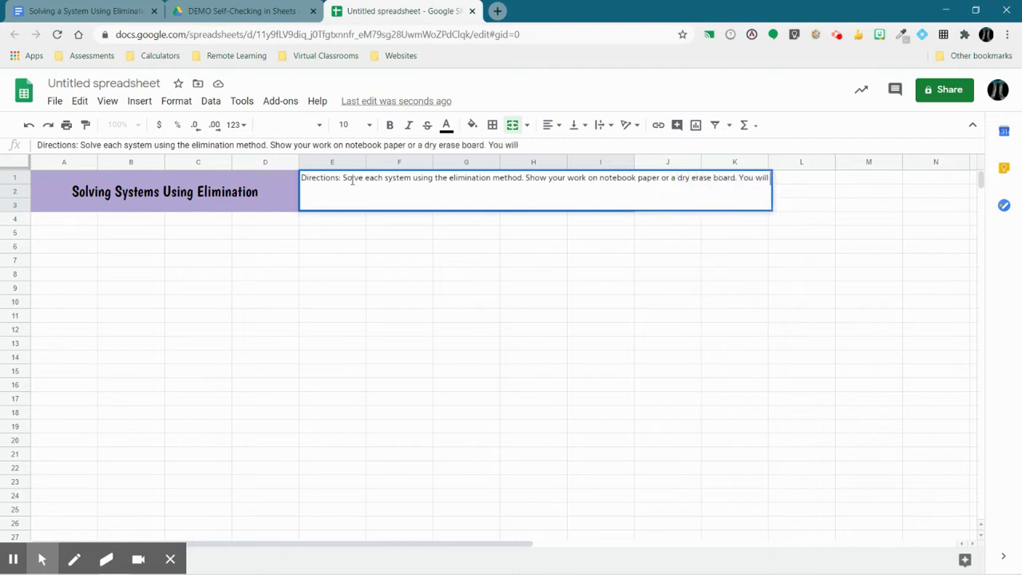
{"action": "type", "text": " need to insert your w"}
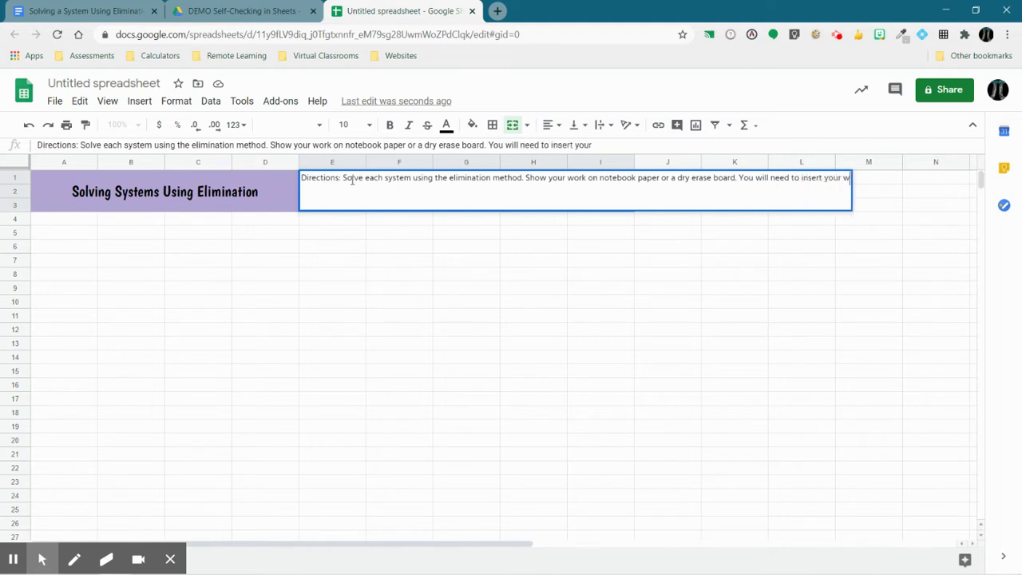
{"action": "type", "text": "ork for each question on"}
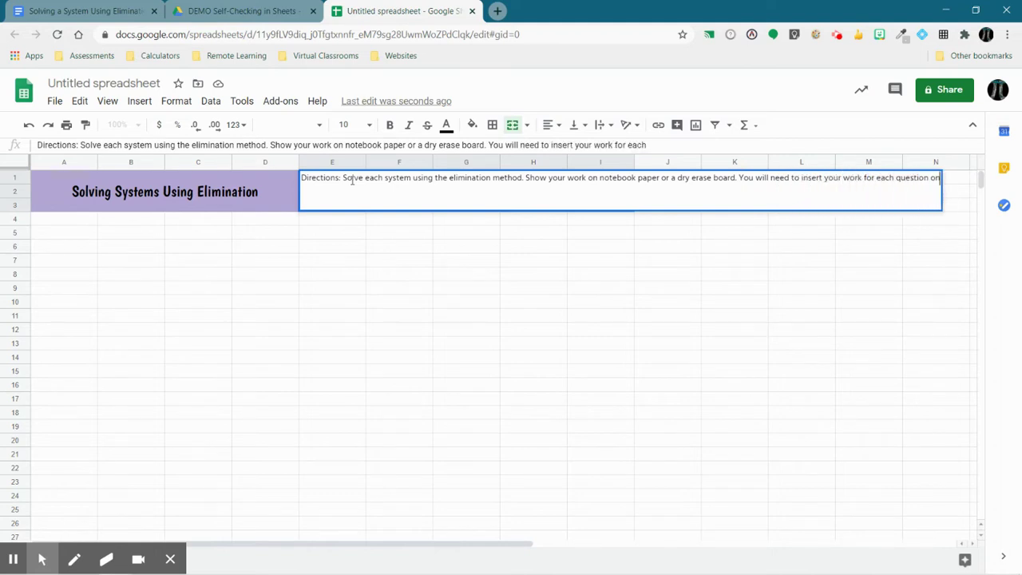
{"action": "type", "text": " the second sheet."}
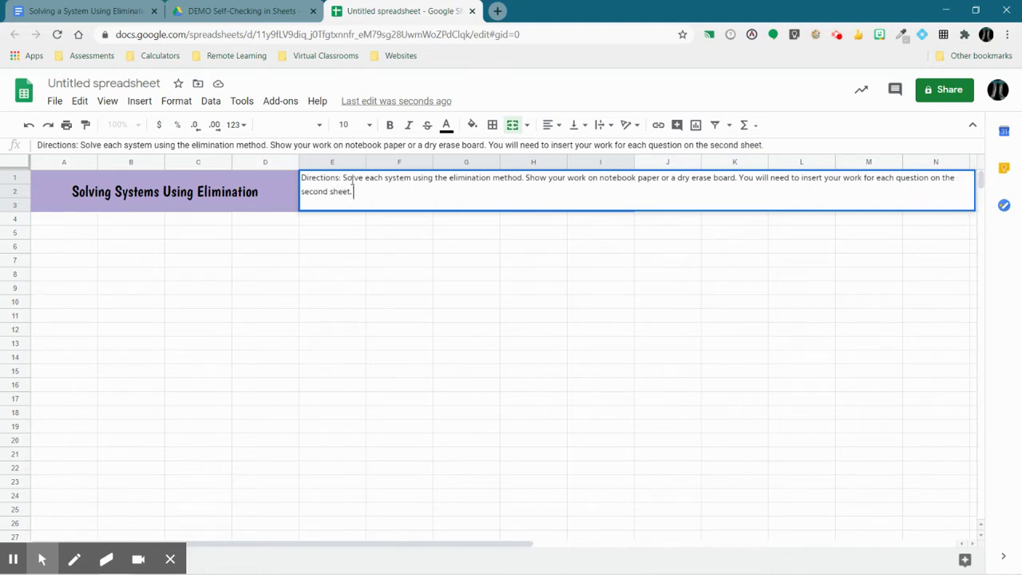
Continue the directions with "Enter the x-coordinate and y-coordinate seperately, using no spaces, commas, or parentheses.".
{"action": "type", "text": "If yo"}
{"action": "type", "text": "nter the x-coord"}
{"action": "type", "text": "inate"}
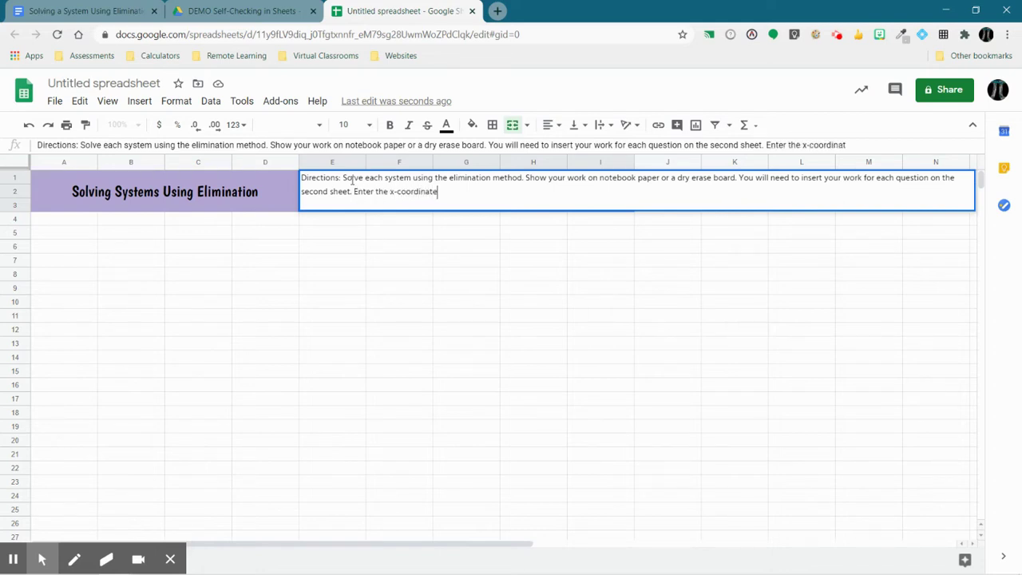
{"action": "type", "text": " and y-coordi"}
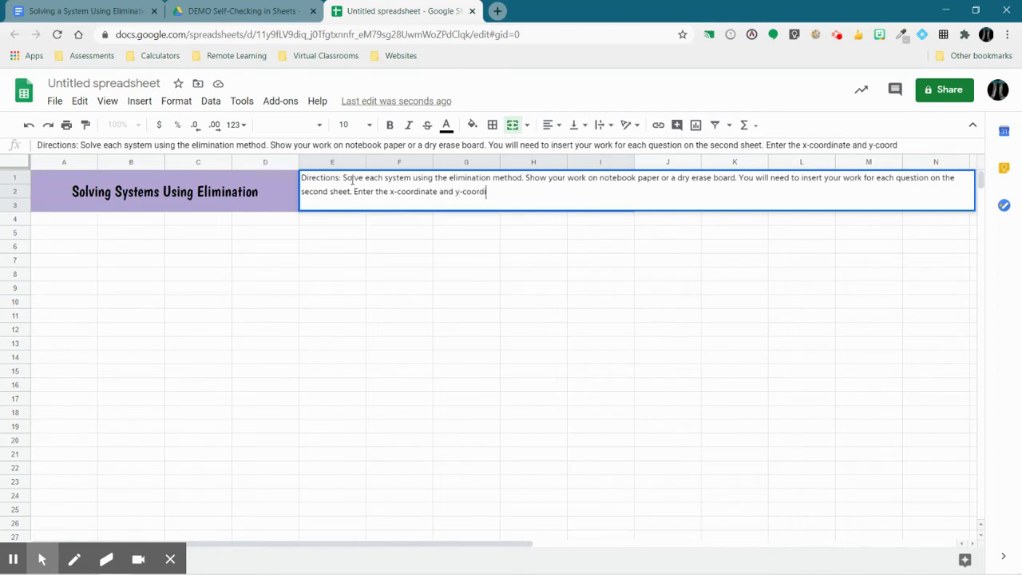
{"action": "type", "text": "nate seperately,"}
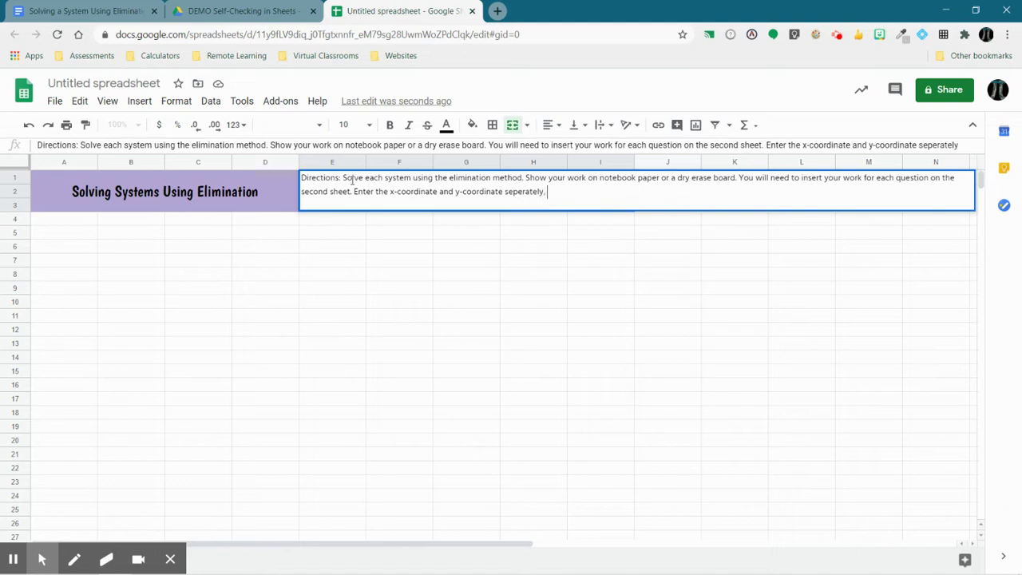
{"action": "type", "text": " using no spaces, commas,"}
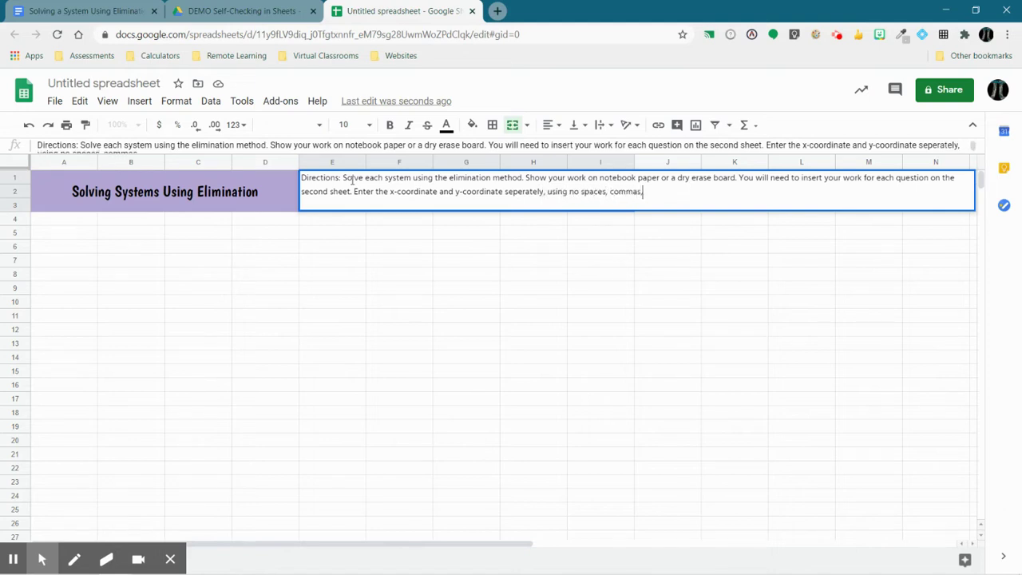
{"action": "type", "text": " or parentheses. If your answe"}
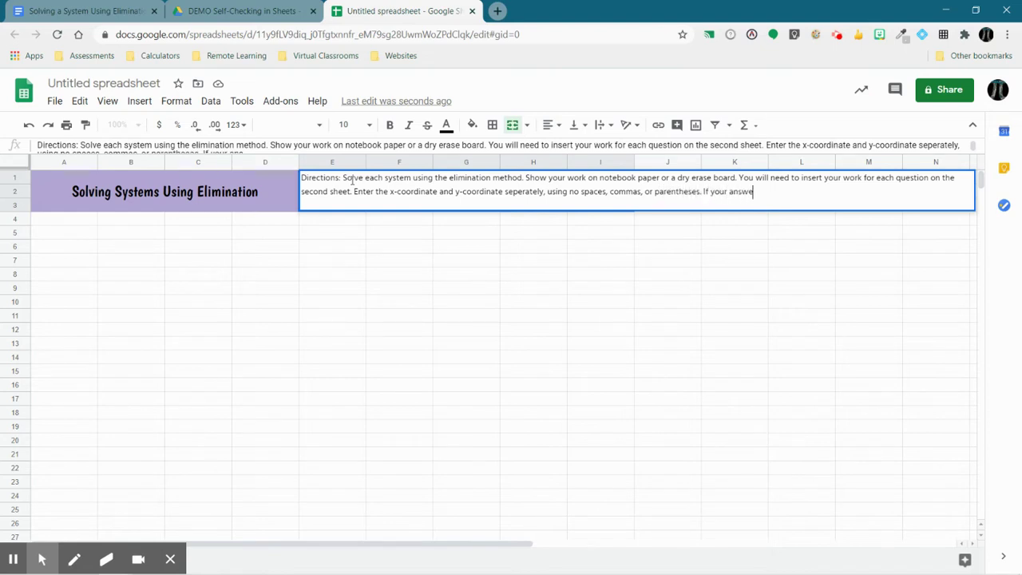
Finish the directions with "If your answer is not a whole #, please use a decimal. If the answer box turns green, your answer is correct!".
{"action": "type", "text": "r is not a whole #, please use a"}
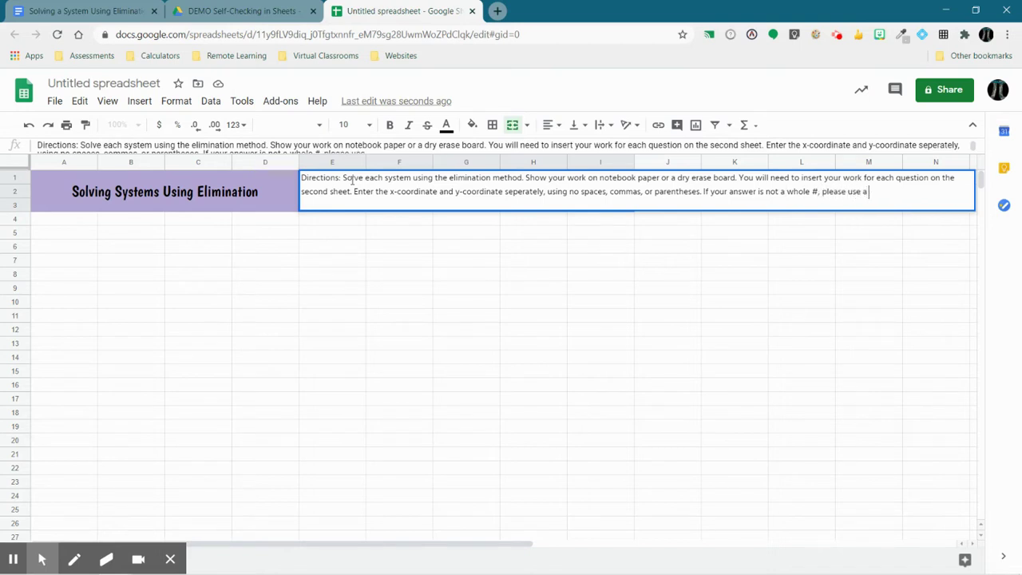
{"action": "type", "text": " decimal. If the answer box turns"}
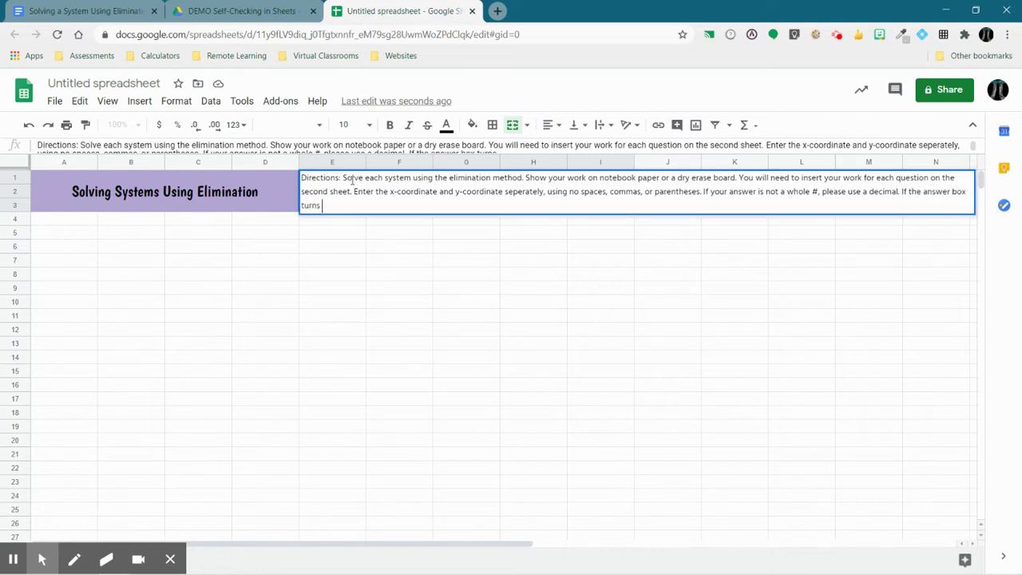
{"action": "type", "text": " green, your answer is correct"}
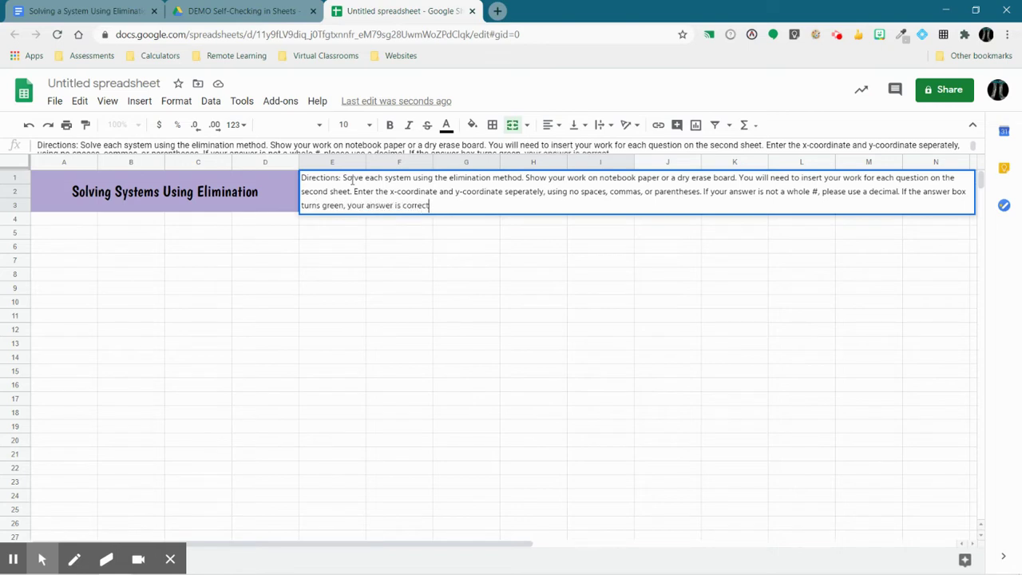
{"action": "type", "text": "!"}
{"action": "left_click", "coordinate": [357, 233]}
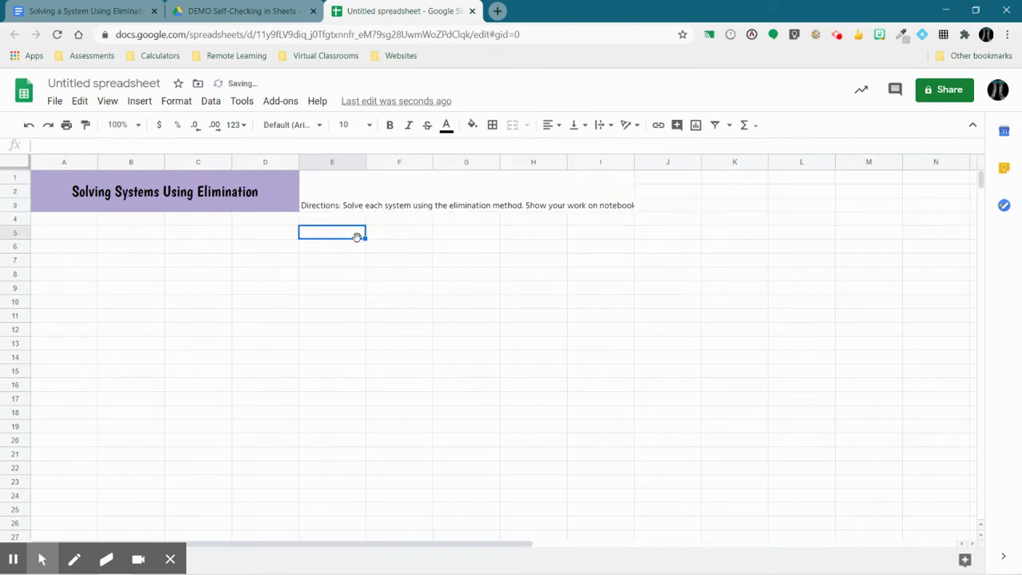
Wrap the directions text within the merged cell E1:I3.
{"action": "left_click", "coordinate": [479, 194]}
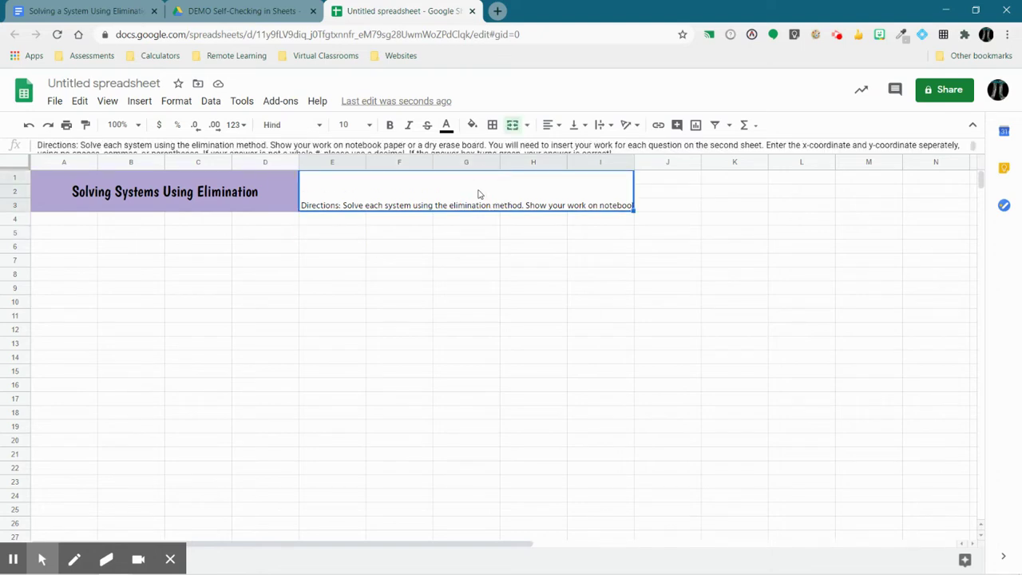
{"action": "left_click", "coordinate": [177, 102]}
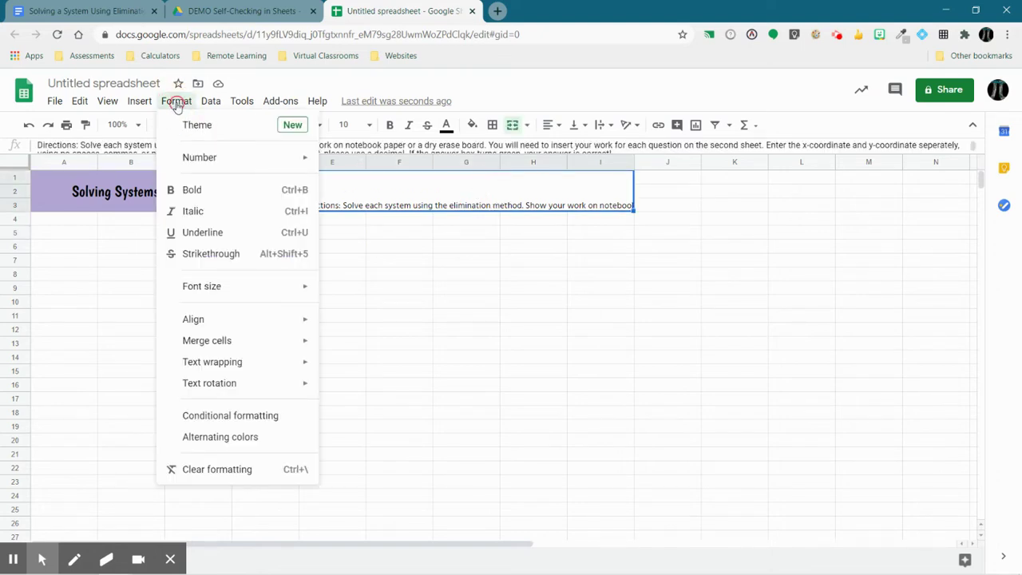
{"action": "left_click", "coordinate": [424, 191]}
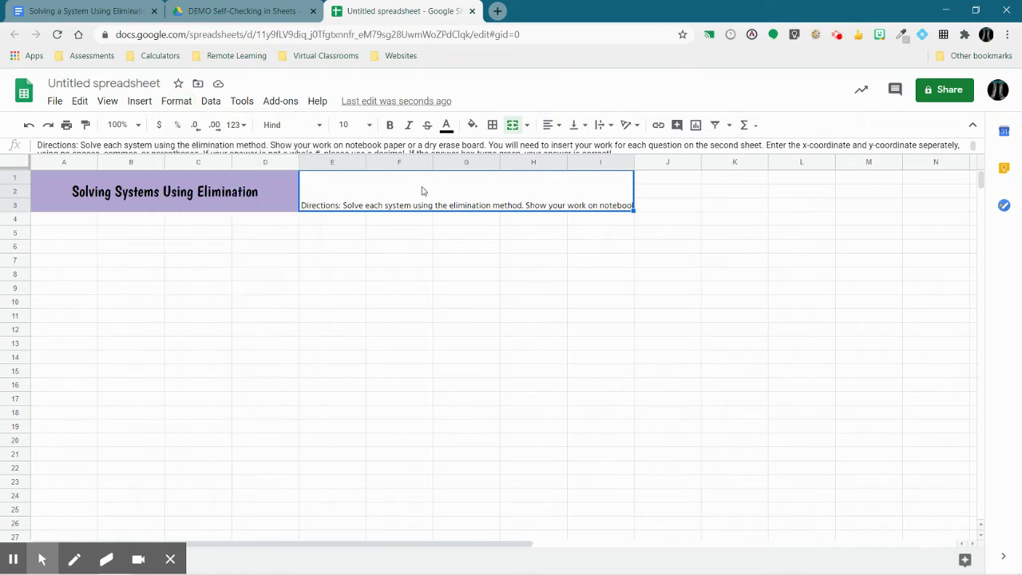
{"action": "left_click", "coordinate": [177, 102]}
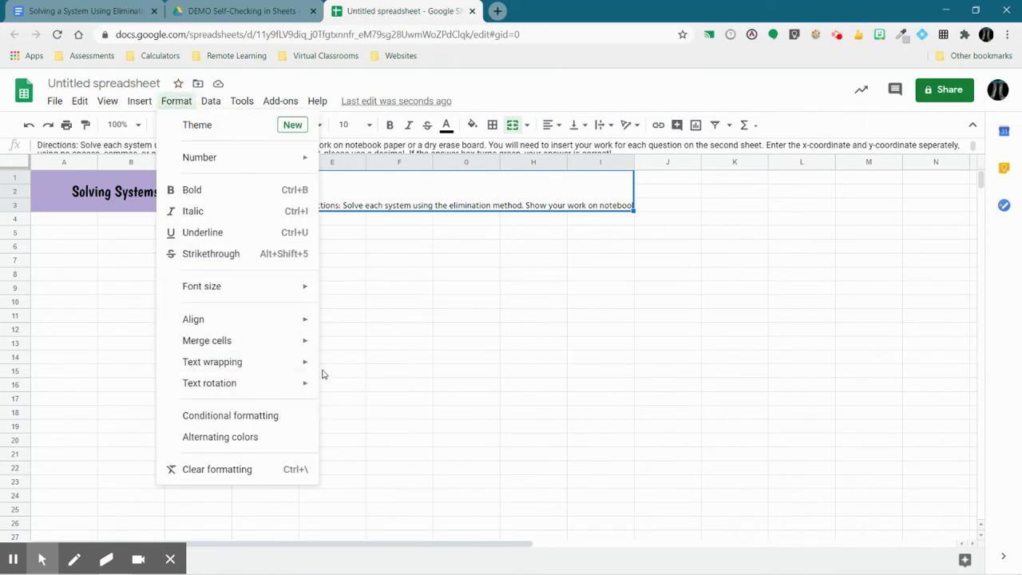
{"action": "mouse_move", "coordinate": [309, 369]}
{"action": "left_click", "coordinate": [351, 388]}
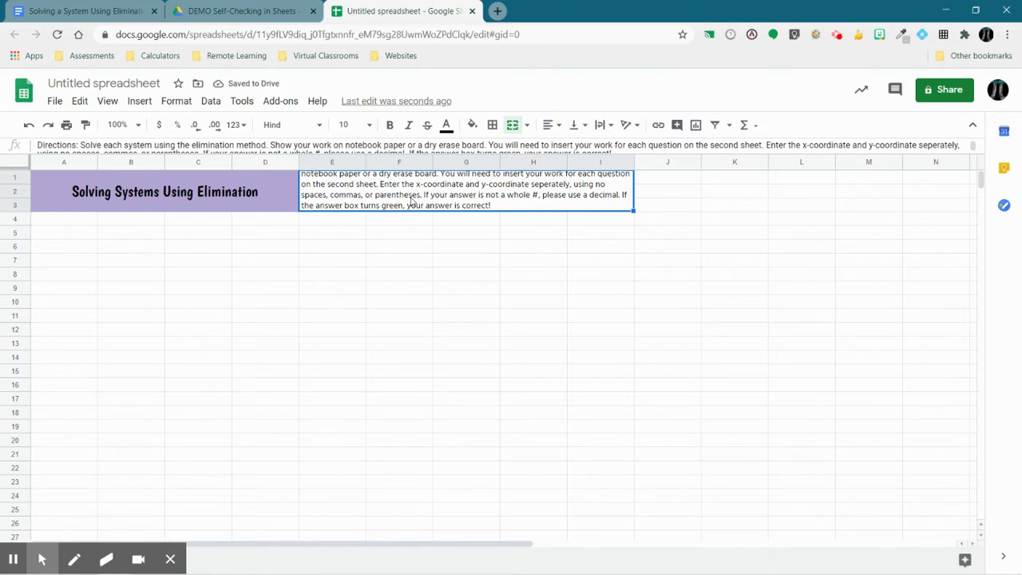
Increase the height of row 1 to fit the wrapped directions and align the directions text vertically to the middle.
{"action": "left_click_drag", "start_coordinate": [16, 182], "coordinate": [16, 208]}
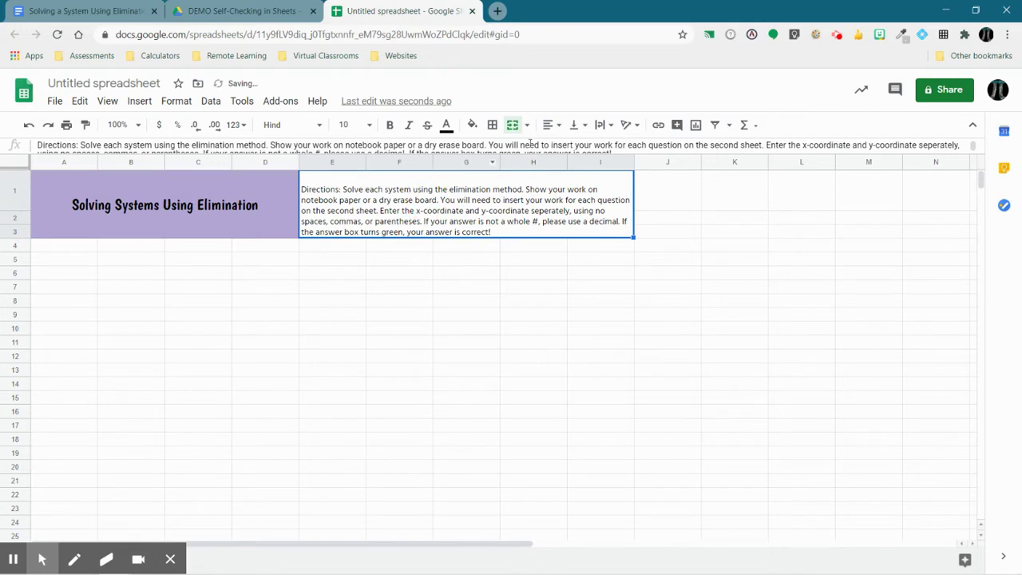
{"action": "left_click", "coordinate": [576, 126]}
{"action": "left_click", "coordinate": [592, 148]}
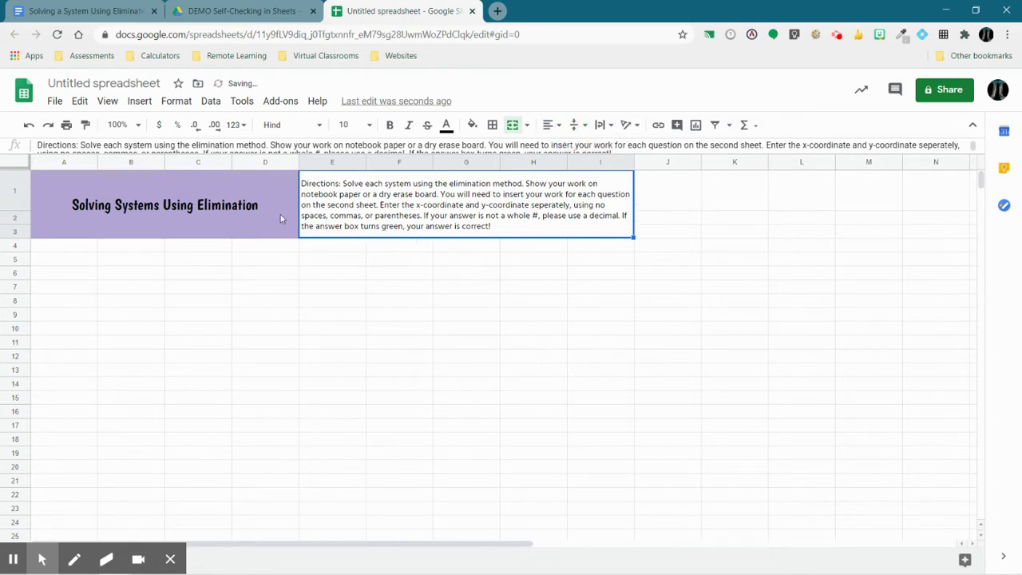
Set the directions text to font size 12 and increase the height of row 2 so all of it fits.
{"action": "right_click", "coordinate": [425, 222]}
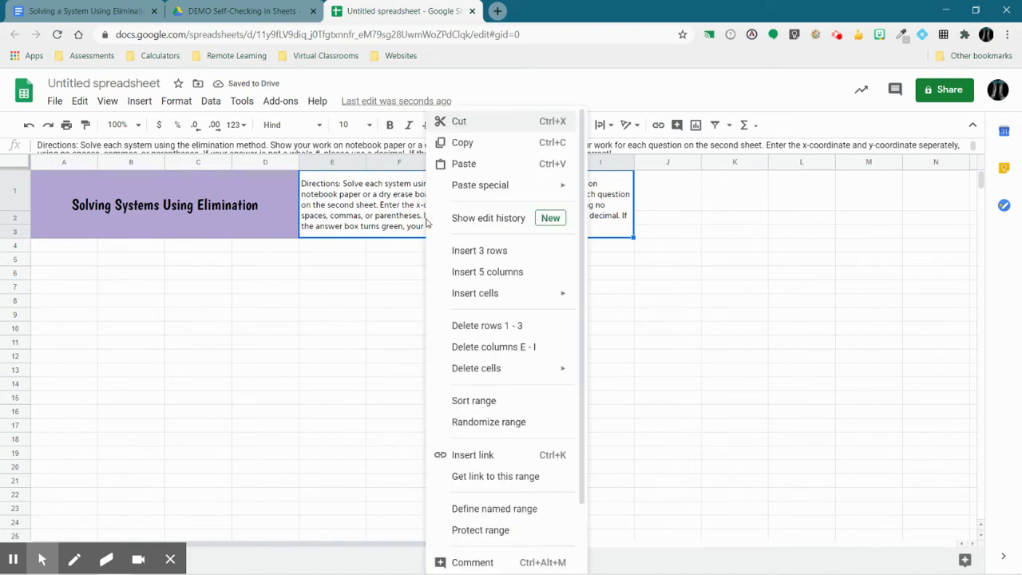
{"action": "triple_click", "coordinate": [377, 208]}
{"action": "left_click", "coordinate": [365, 125]}
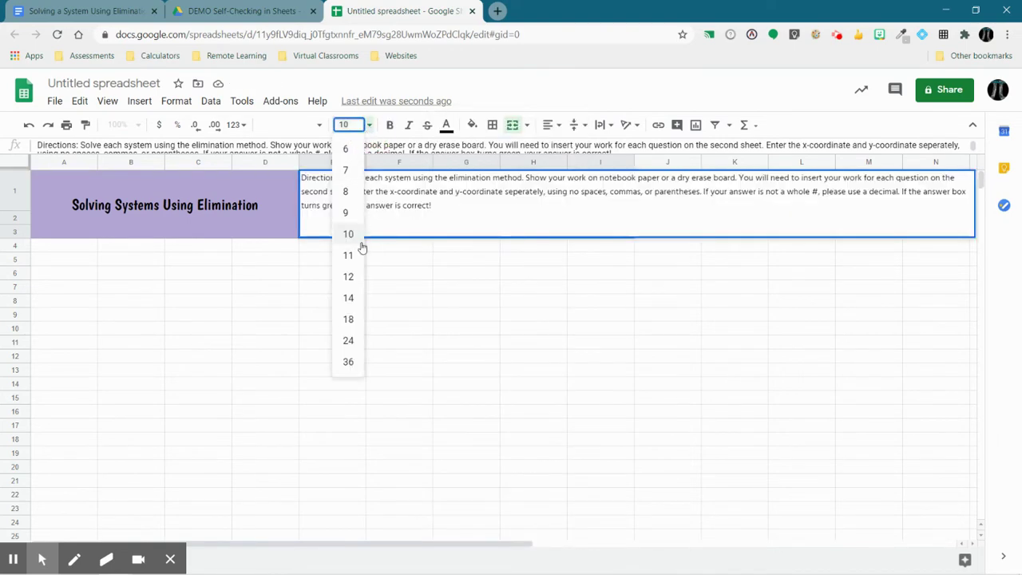
{"action": "left_click", "coordinate": [354, 276]}
{"action": "left_click", "coordinate": [376, 286]}
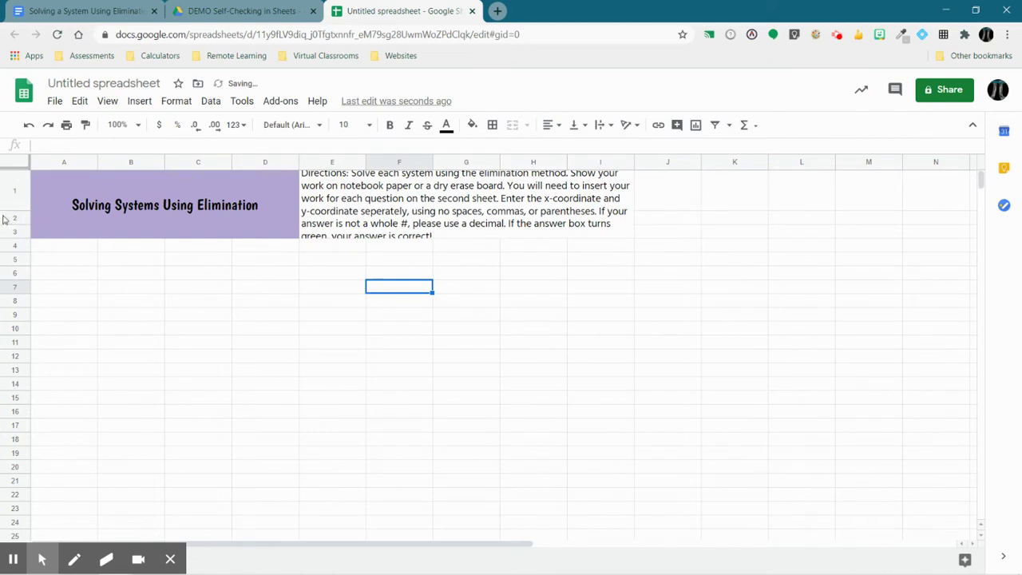
{"action": "left_click_drag", "start_coordinate": [14, 223], "coordinate": [17, 239]}
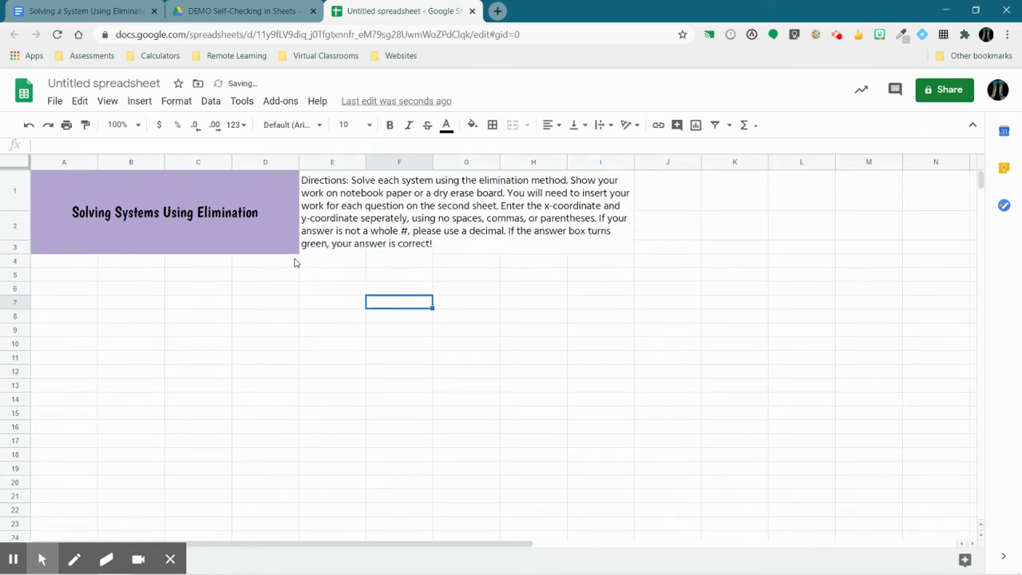
Enter the headers Question, X-Coordinate and Y-Coordinate in cells A5:C5 and widen column A to about three times its width.
{"action": "left_click", "coordinate": [67, 278]}
{"action": "type", "text": "Question"}
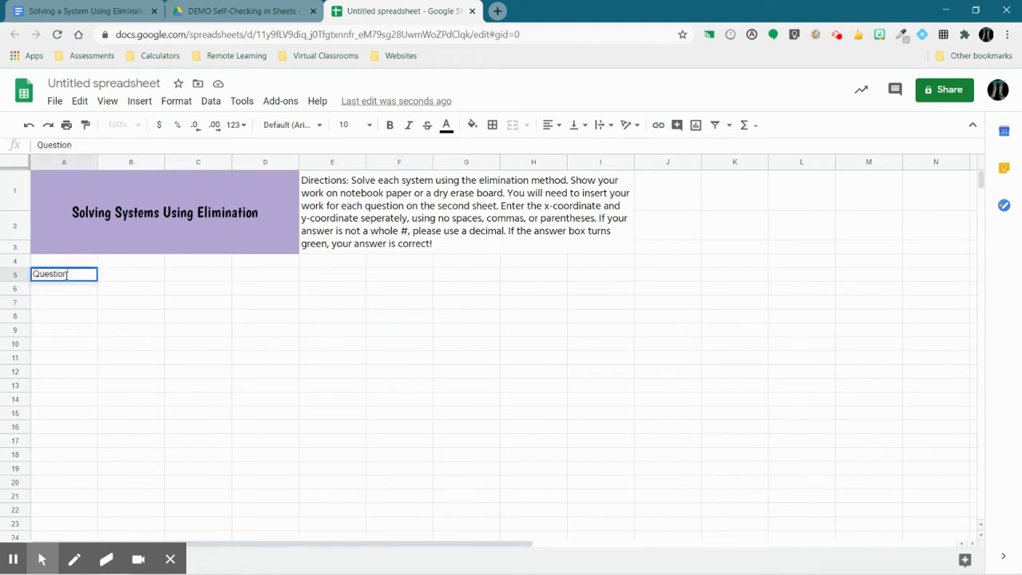
{"action": "key", "text": "Tab"}
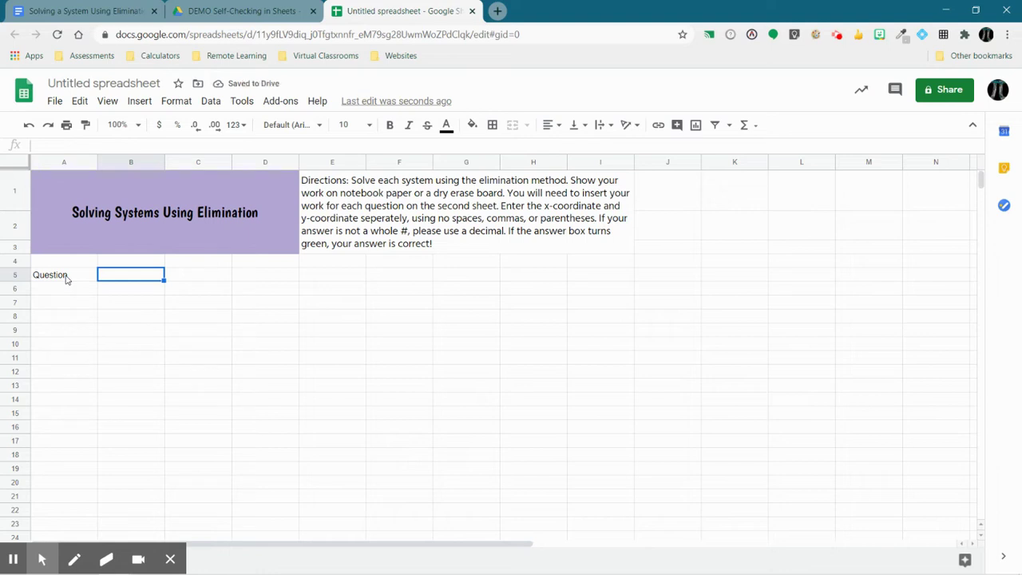
{"action": "type", "text": "X-Coordinate"}
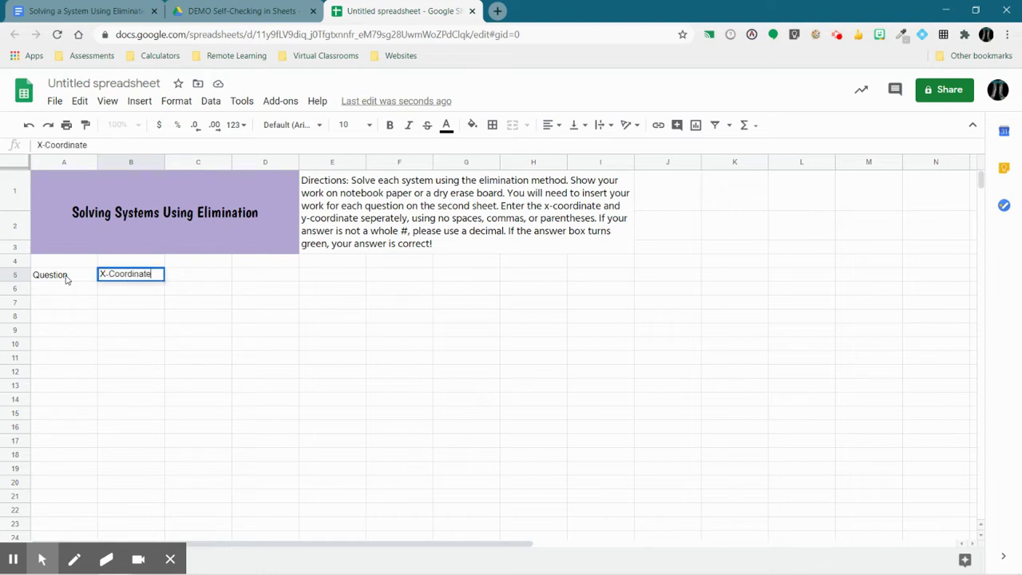
{"action": "key", "text": "Tab"}
{"action": "type", "text": "Y-"}
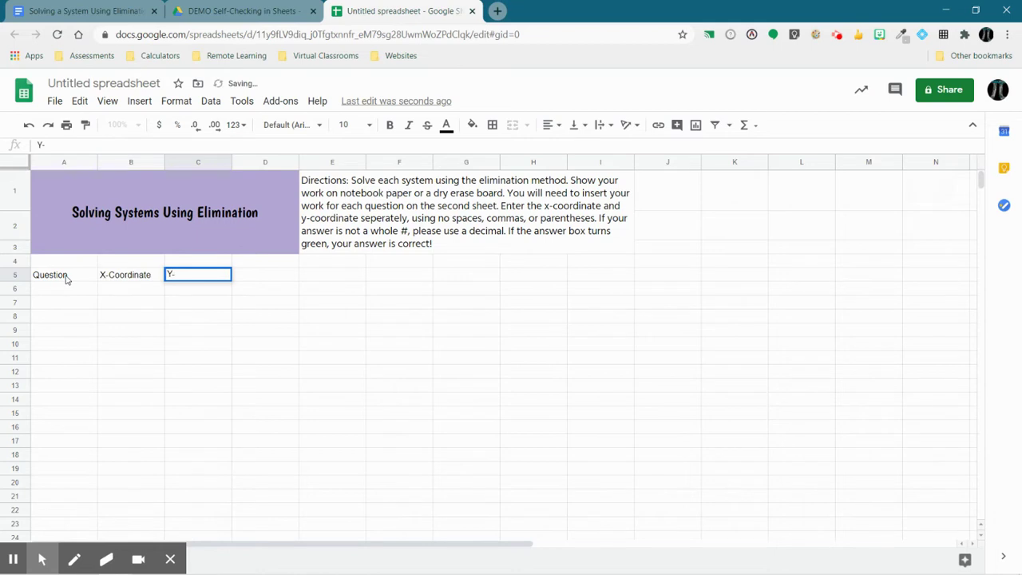
{"action": "type", "text": "Coordinate"}
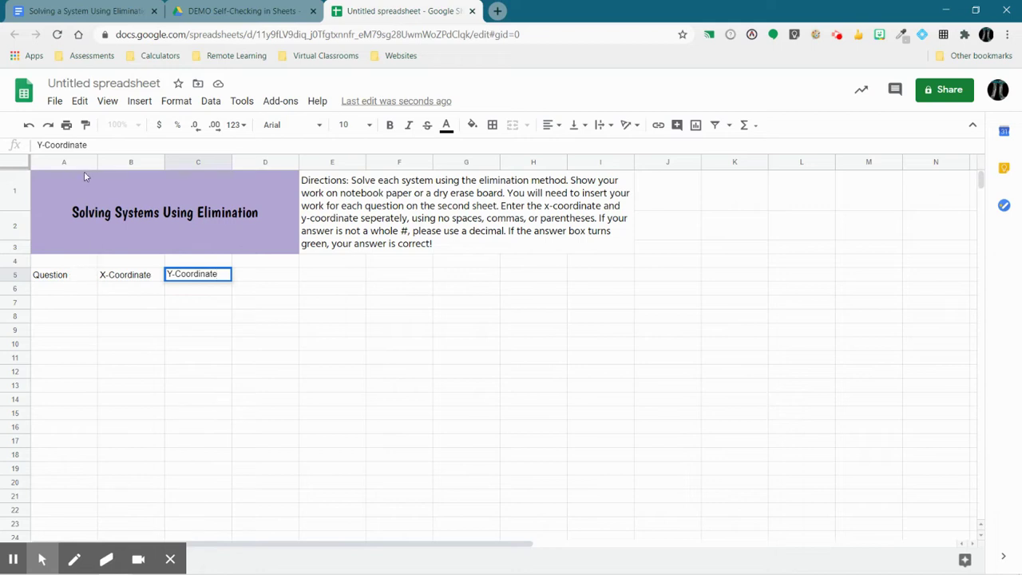
{"action": "left_click_drag", "start_coordinate": [97, 162], "coordinate": [234, 162]}
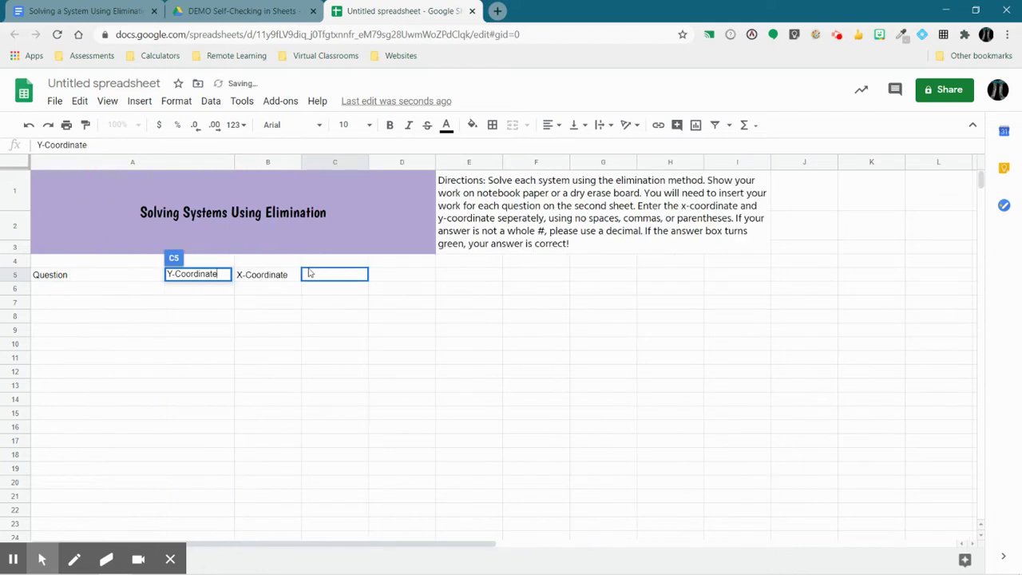
{"action": "left_click", "coordinate": [285, 308]}
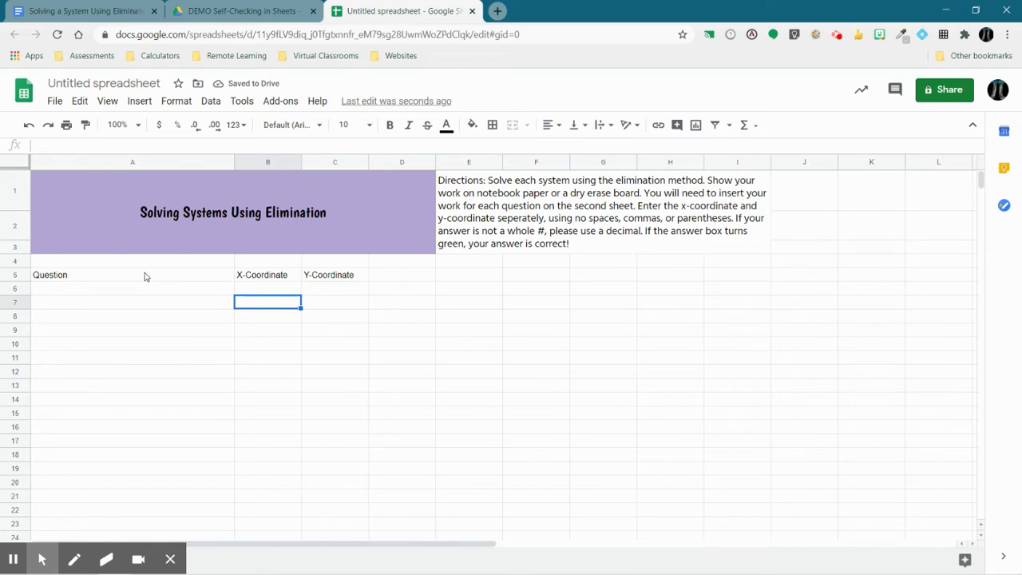
Format the Question, X-Coordinate and Y-Coordinate headers with the Boogaloo font at size 18.
{"action": "left_click_drag", "start_coordinate": [145, 276], "coordinate": [323, 276]}
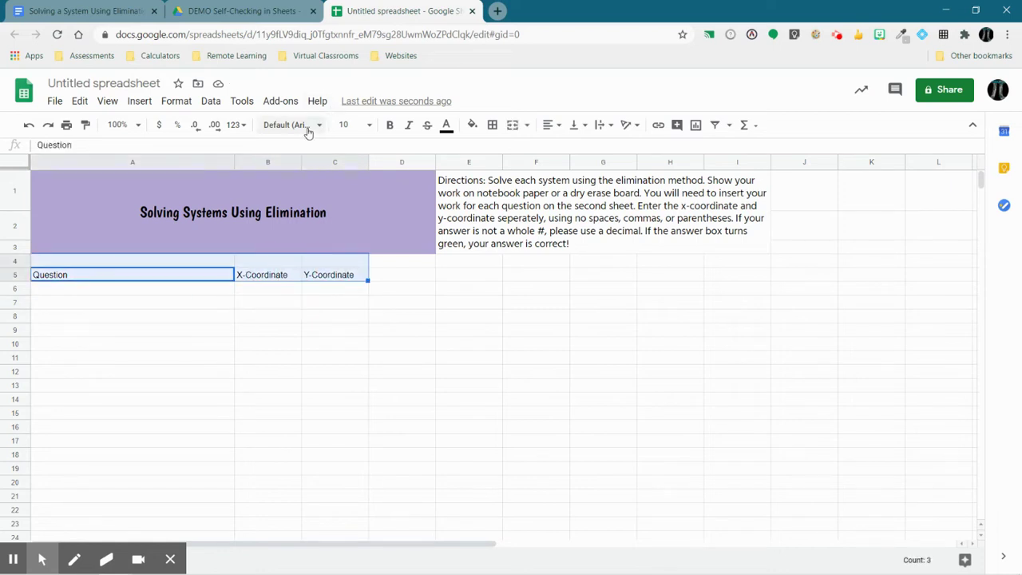
{"action": "left_click", "coordinate": [308, 127]}
{"action": "left_click", "coordinate": [301, 278]}
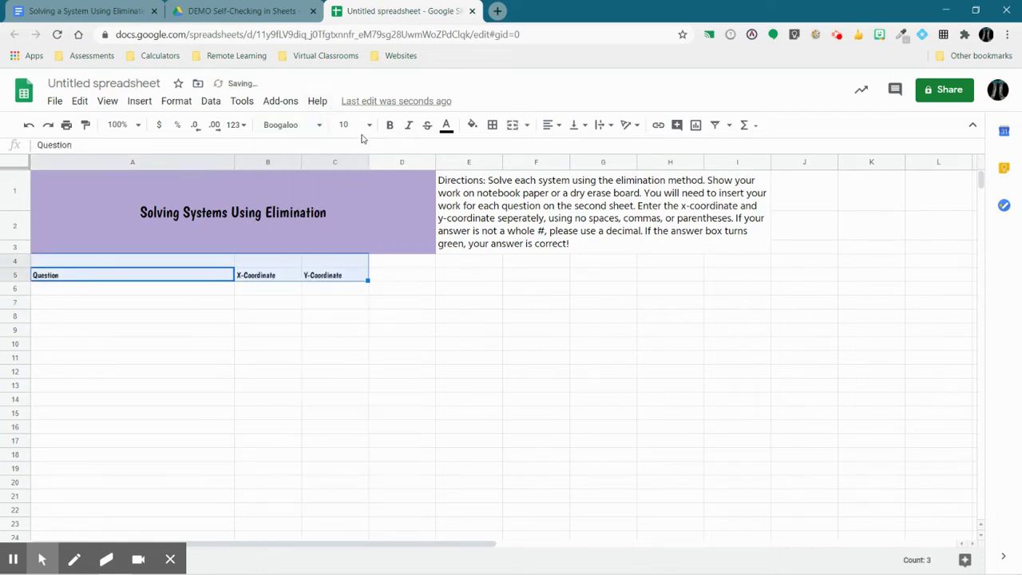
{"action": "left_click", "coordinate": [367, 124]}
{"action": "left_click", "coordinate": [350, 295]}
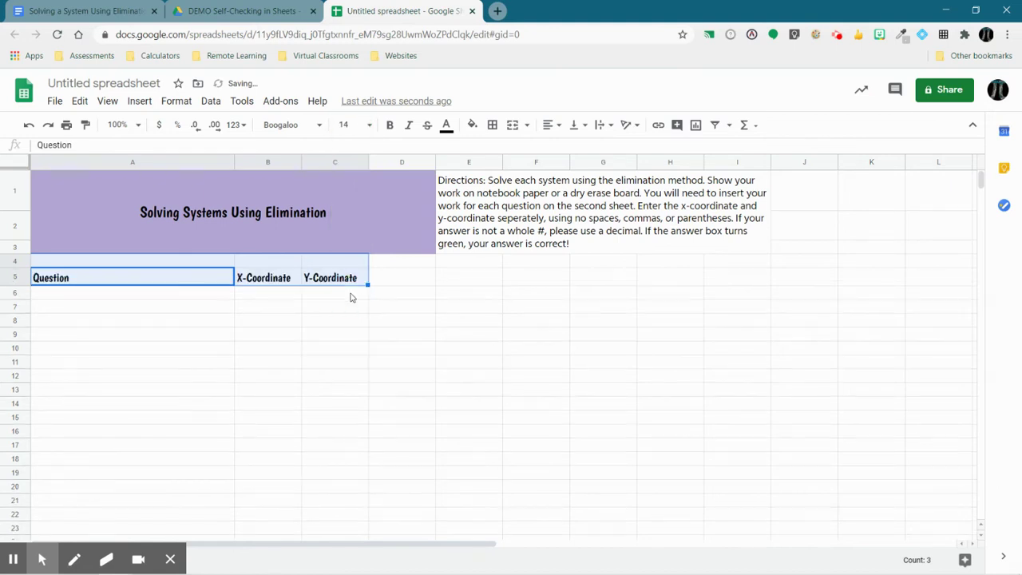
{"action": "left_click", "coordinate": [352, 125]}
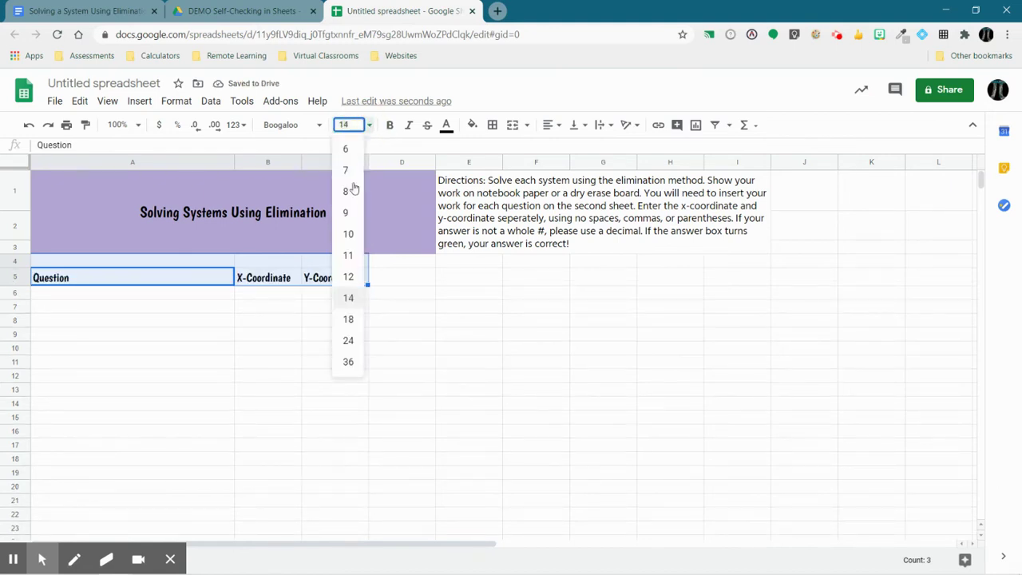
{"action": "left_click", "coordinate": [348, 320]}
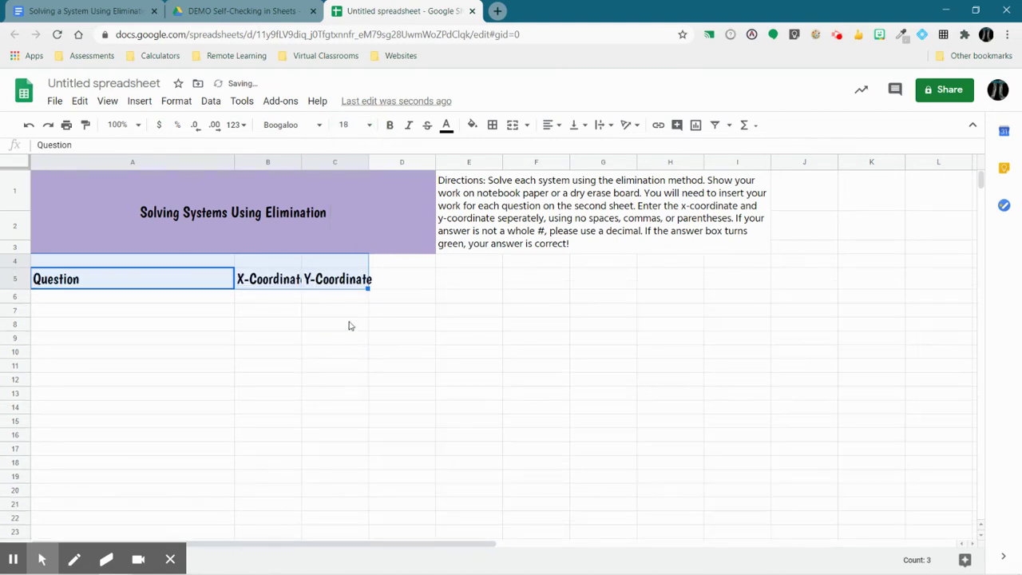
Widen columns B and C just enough to fit the X-Coordinate and Y-Coordinate headers.
{"action": "double_click", "coordinate": [301, 161]}
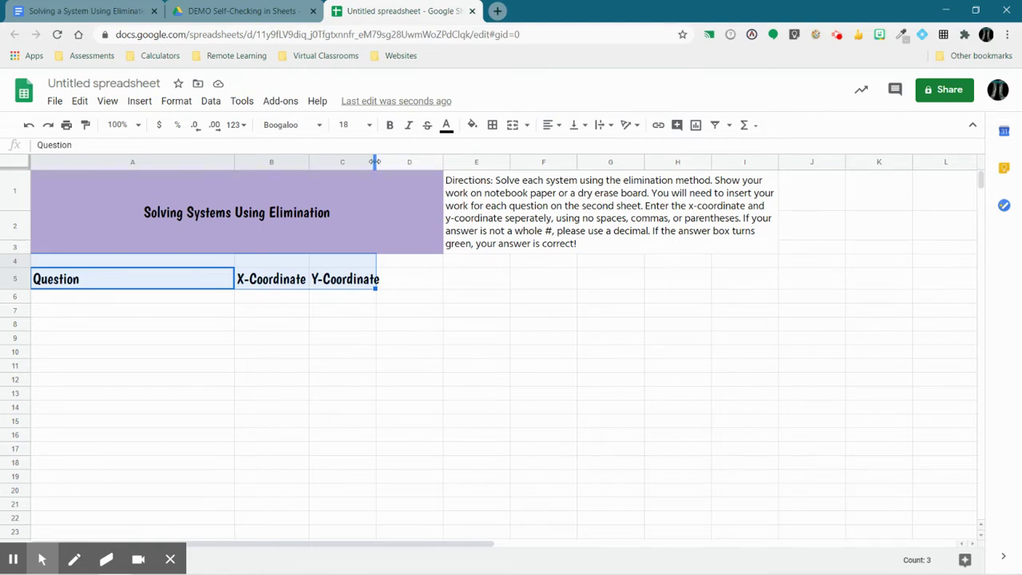
{"action": "left_click_drag", "start_coordinate": [375, 161], "coordinate": [382, 161]}
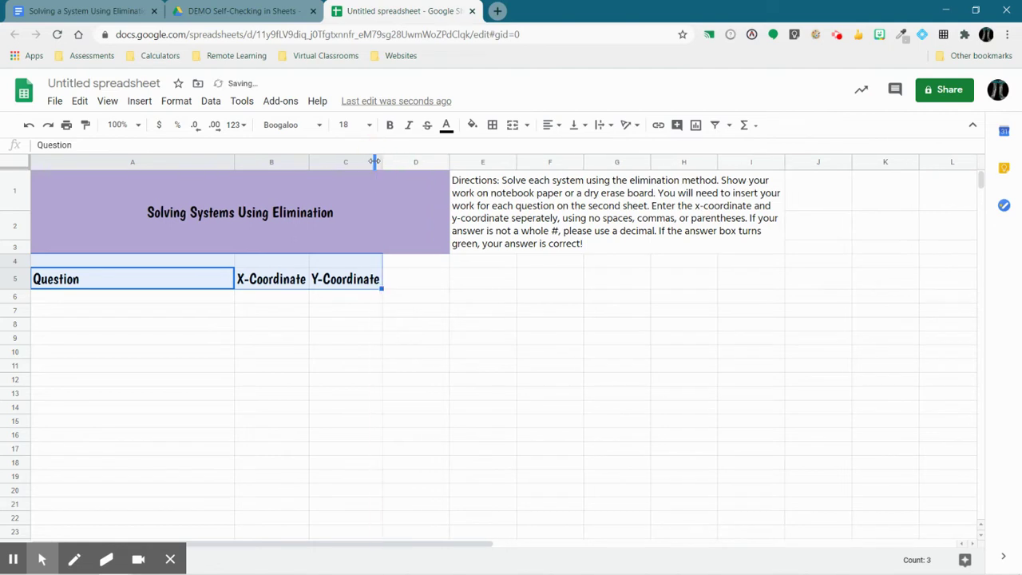
{"action": "left_click", "coordinate": [338, 315]}
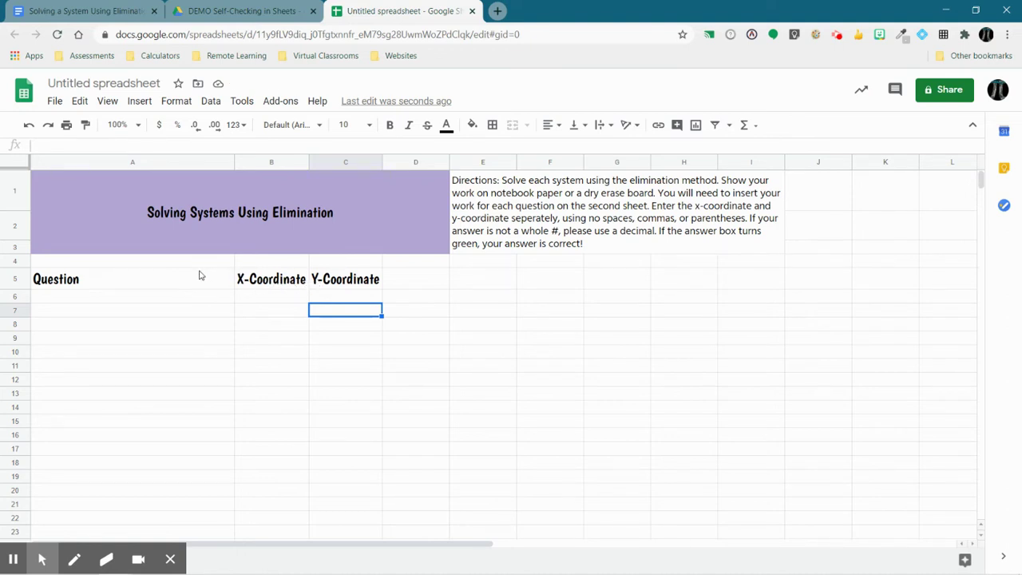
Apply borders around and between all cells of the question table in A5:C9.
{"action": "left_click_drag", "start_coordinate": [125, 285], "coordinate": [360, 342]}
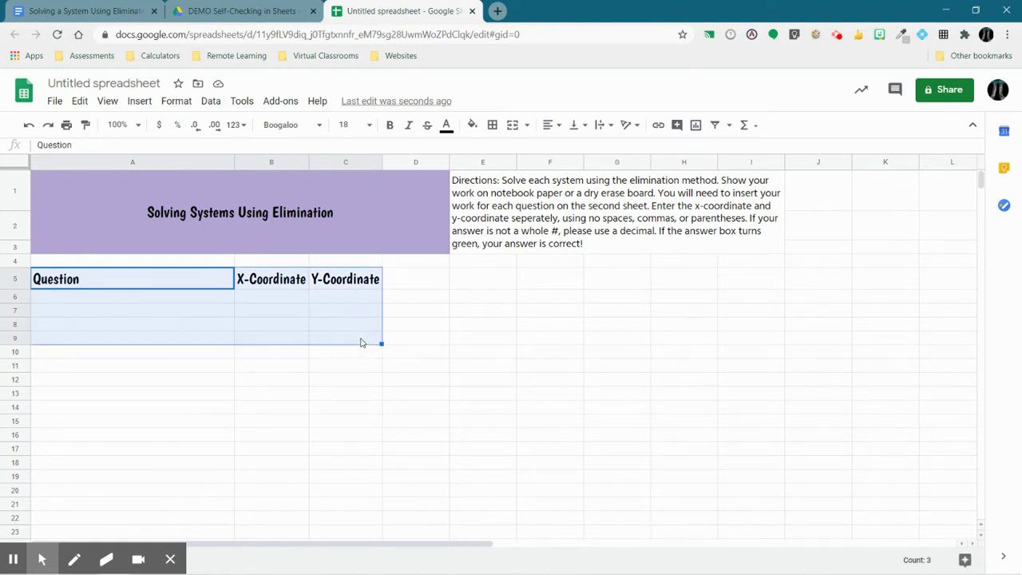
{"action": "left_click", "coordinate": [493, 126]}
{"action": "left_click", "coordinate": [498, 150]}
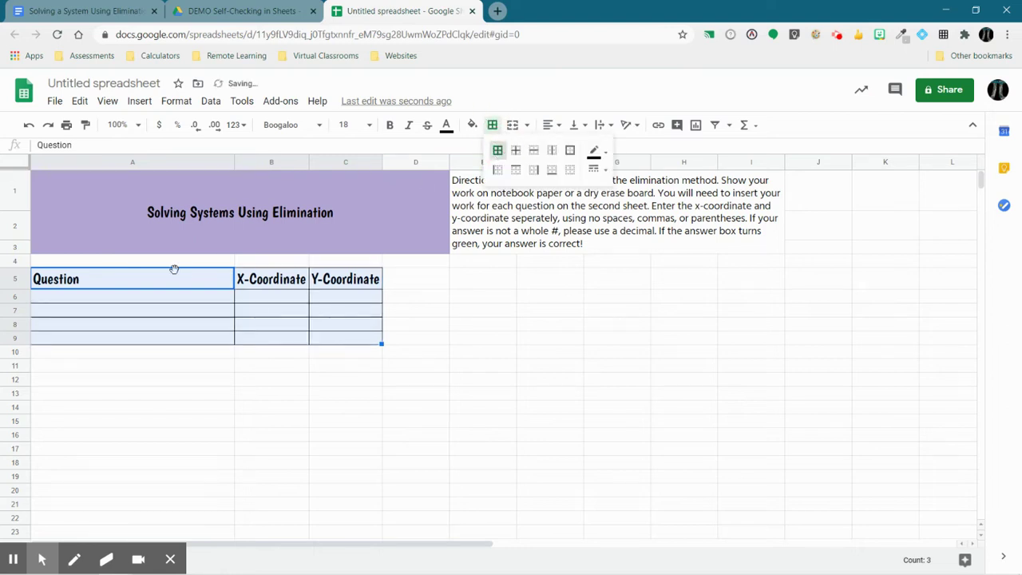
{"action": "left_click", "coordinate": [152, 357]}
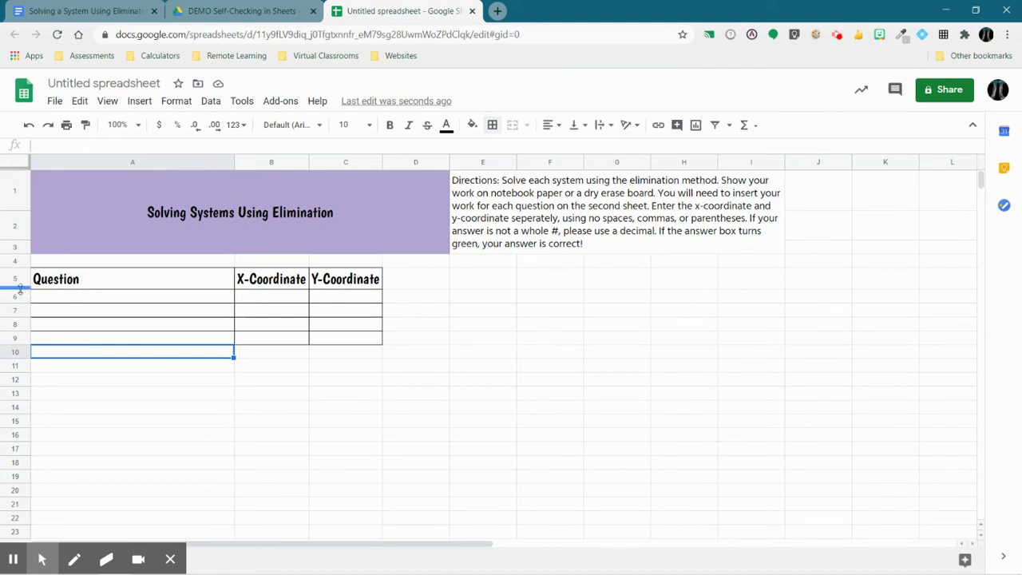
Make header row 5 slightly taller and increase rows 6 to 9 to about twice their height.
{"action": "left_click_drag", "start_coordinate": [20, 289], "coordinate": [20, 304]}
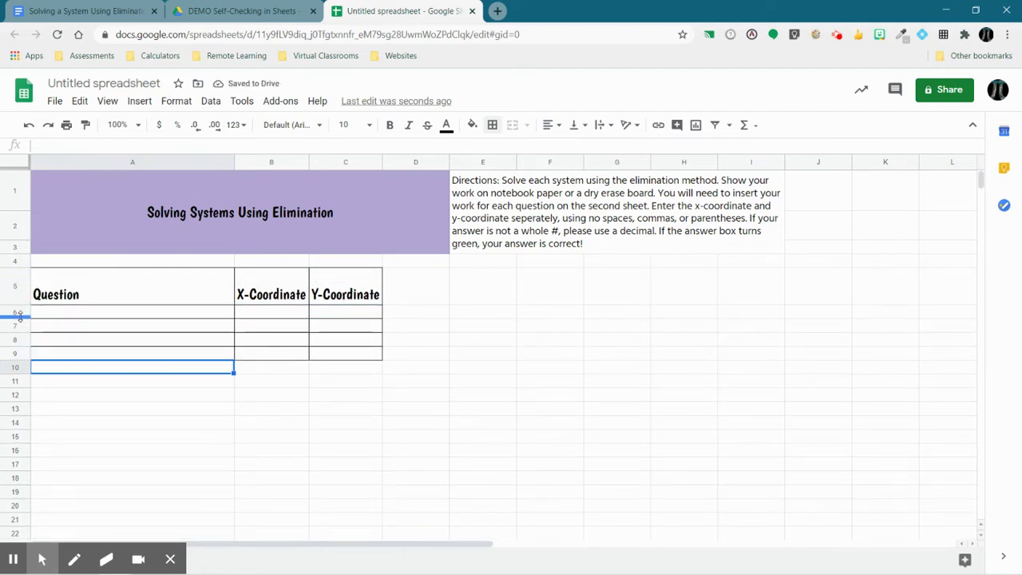
{"action": "left_click_drag", "start_coordinate": [19, 316], "coordinate": [16, 416]}
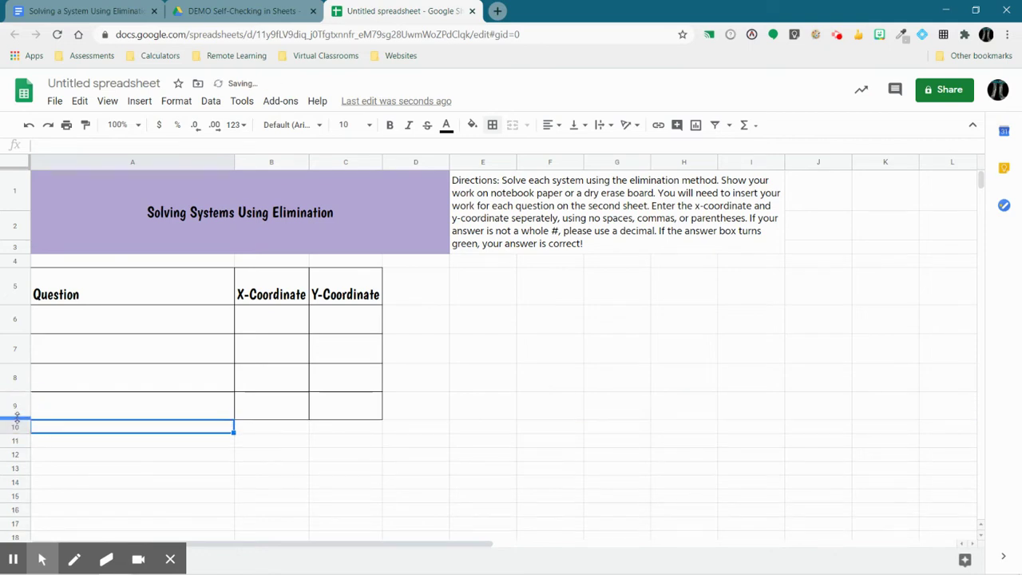
{"action": "left_click", "coordinate": [142, 470]}
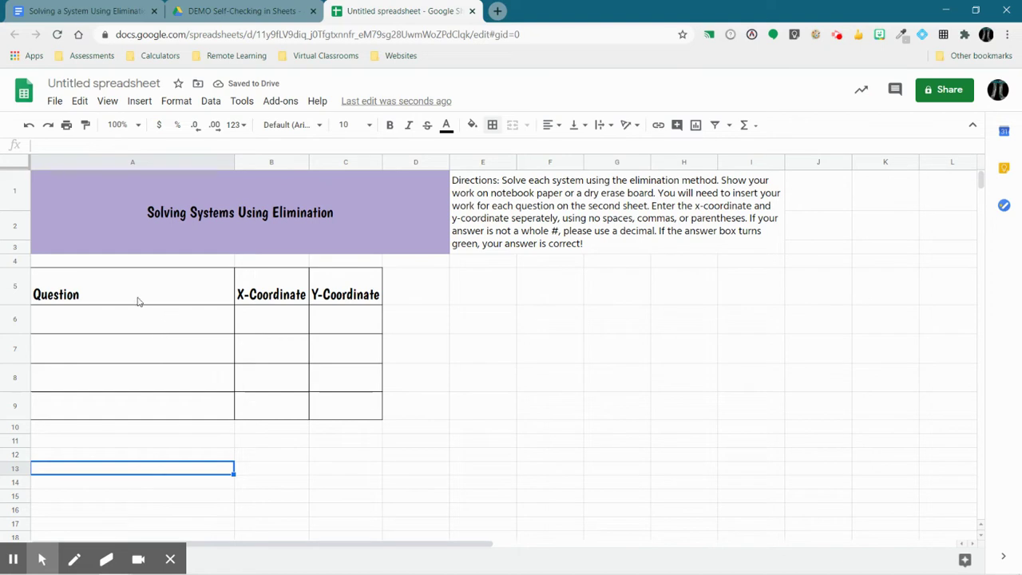
Fill the Question, X-Coordinate and Y-Coordinate header cells with light green.
{"action": "left_click_drag", "start_coordinate": [137, 299], "coordinate": [348, 302]}
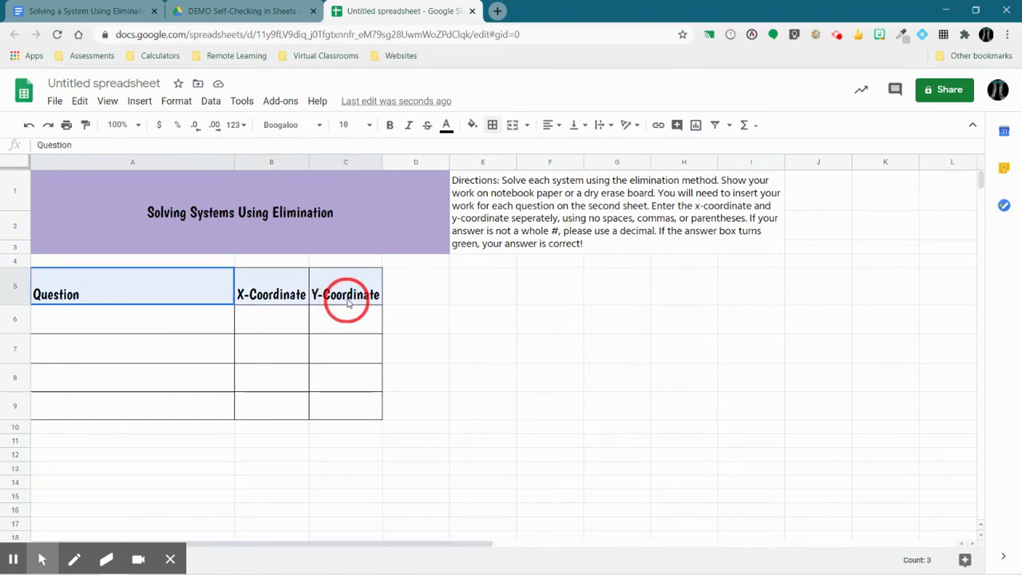
{"action": "left_click", "coordinate": [472, 128]}
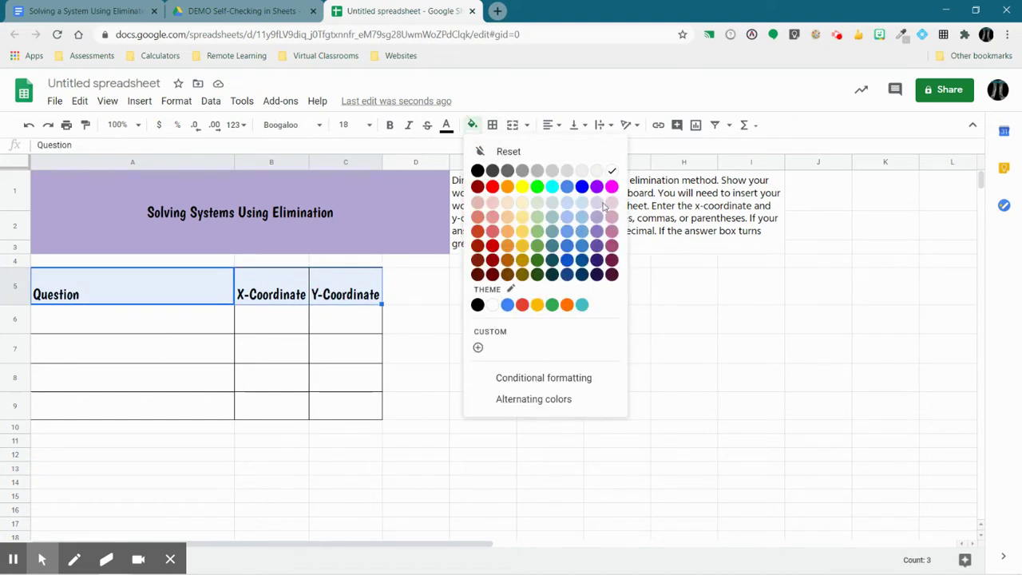
{"action": "left_click", "coordinate": [537, 231]}
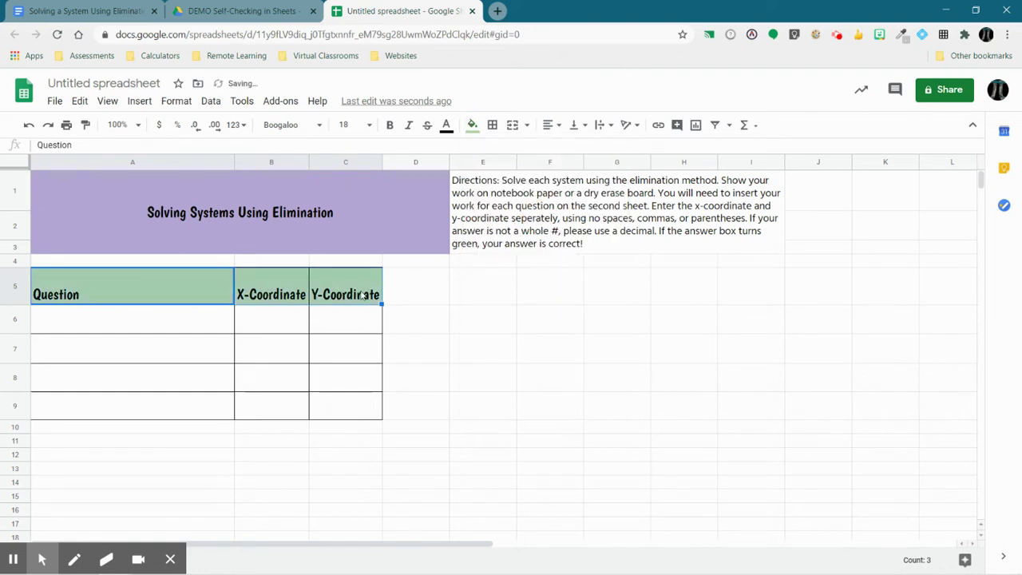
{"action": "left_click", "coordinate": [421, 314]}
Delete the empty row 4 between the title block and the table headers.
{"action": "left_click", "coordinate": [14, 257]}
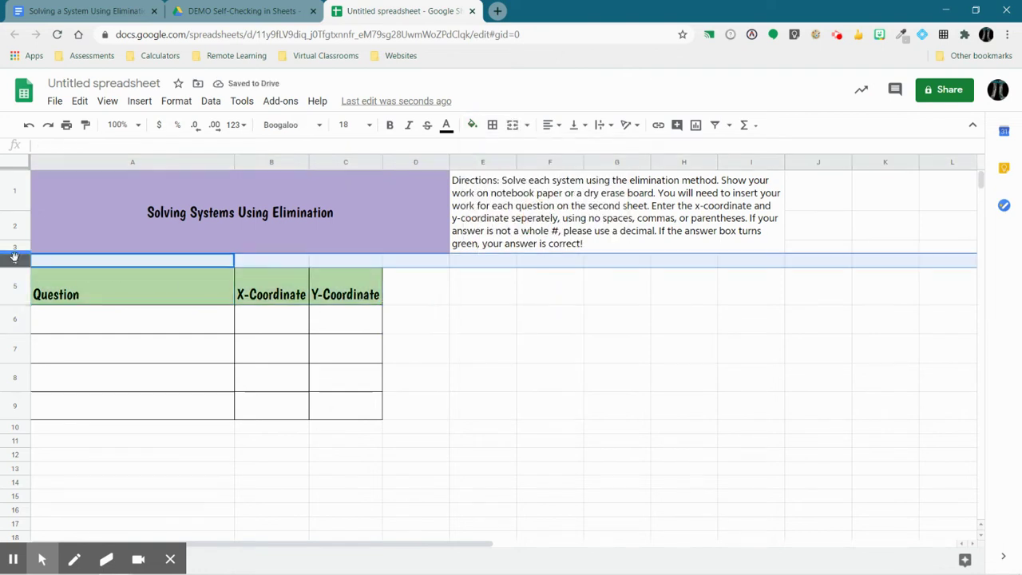
{"action": "right_click", "coordinate": [14, 257]}
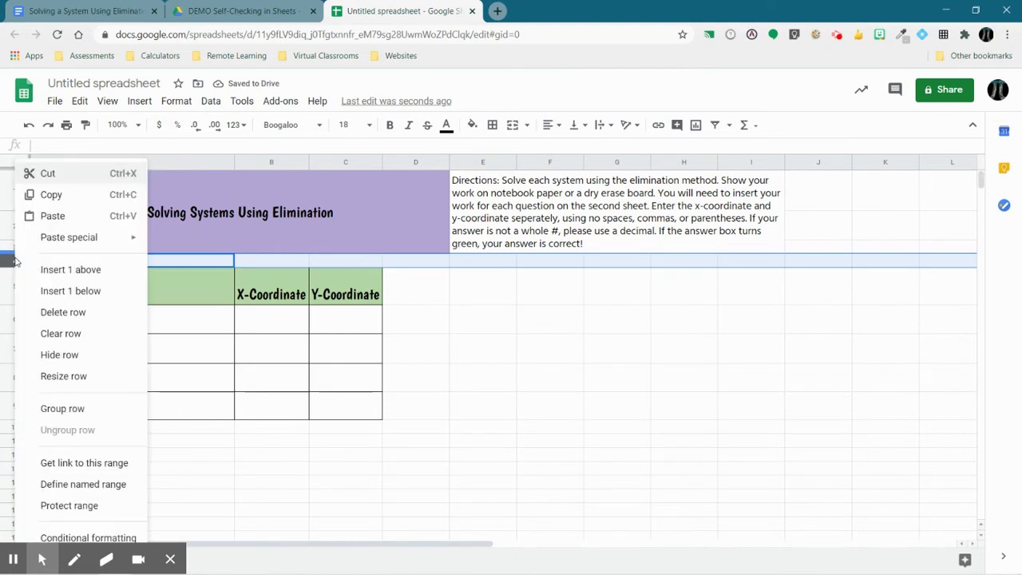
{"action": "left_click", "coordinate": [63, 312]}
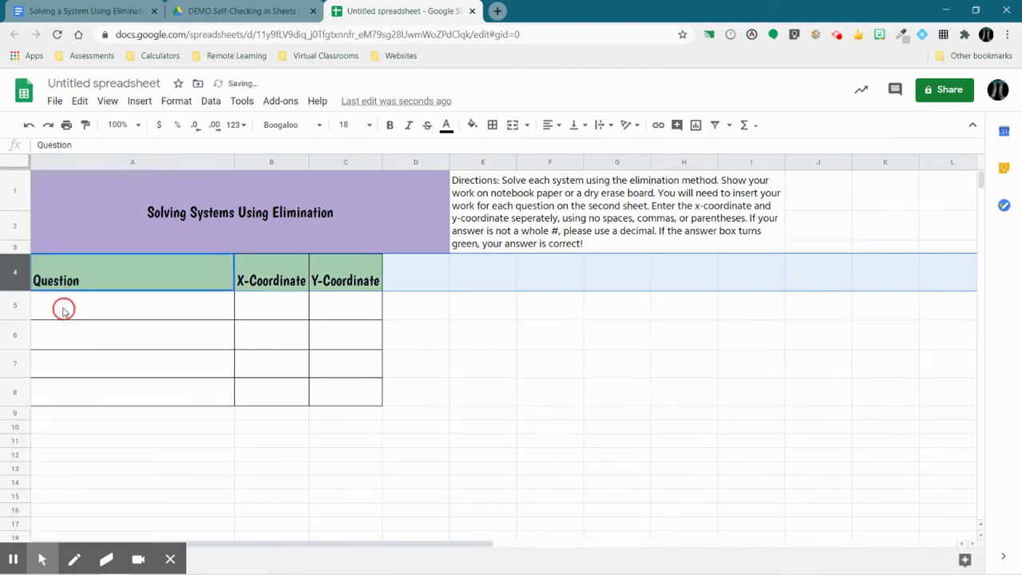
{"action": "left_click", "coordinate": [260, 483]}
Enlarge the title Solving Systems Using Elimination to font size 36.
{"action": "left_click", "coordinate": [241, 216]}
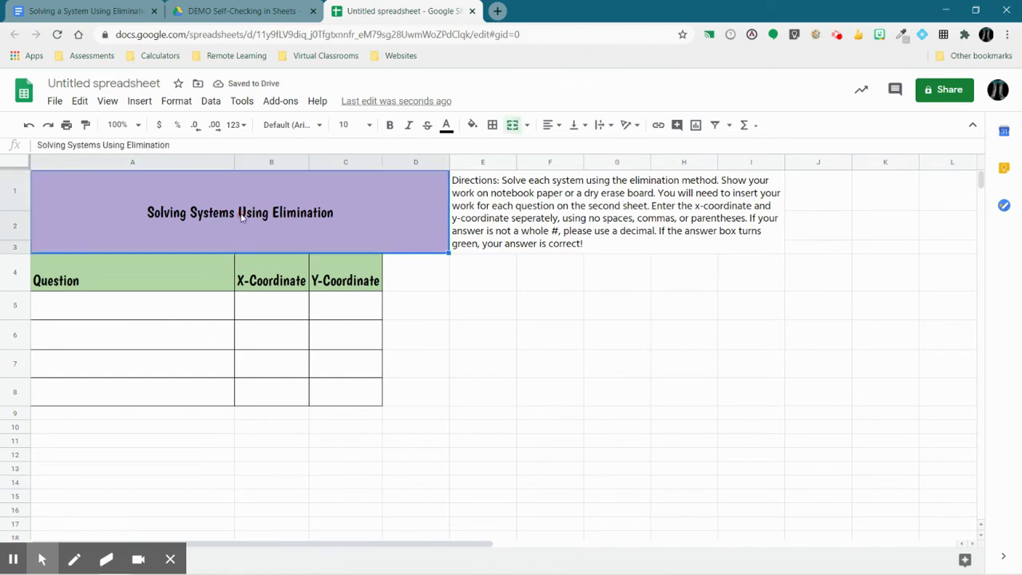
{"action": "triple_click", "coordinate": [254, 183]}
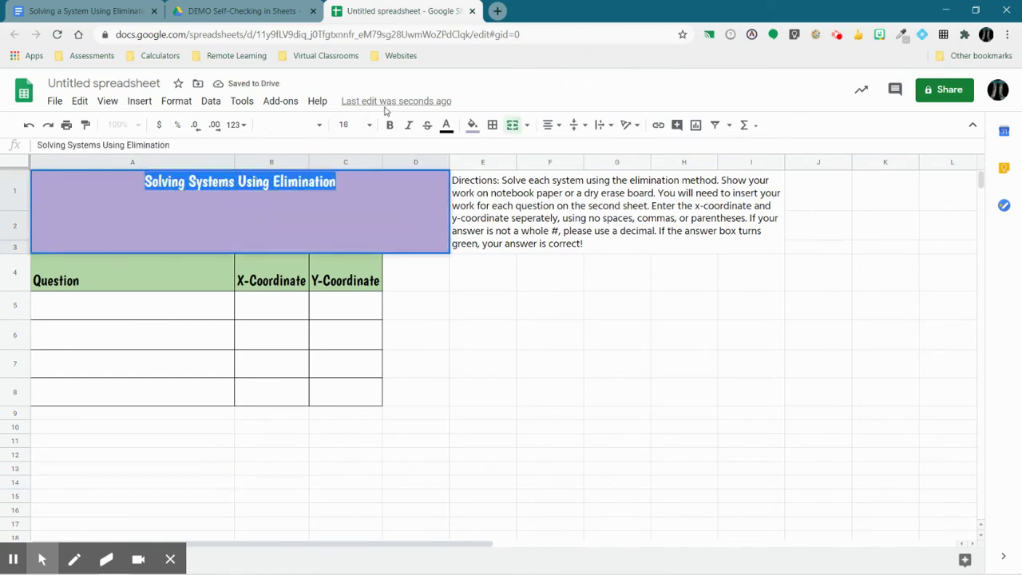
{"action": "left_click", "coordinate": [351, 124]}
{"action": "left_click", "coordinate": [349, 340]}
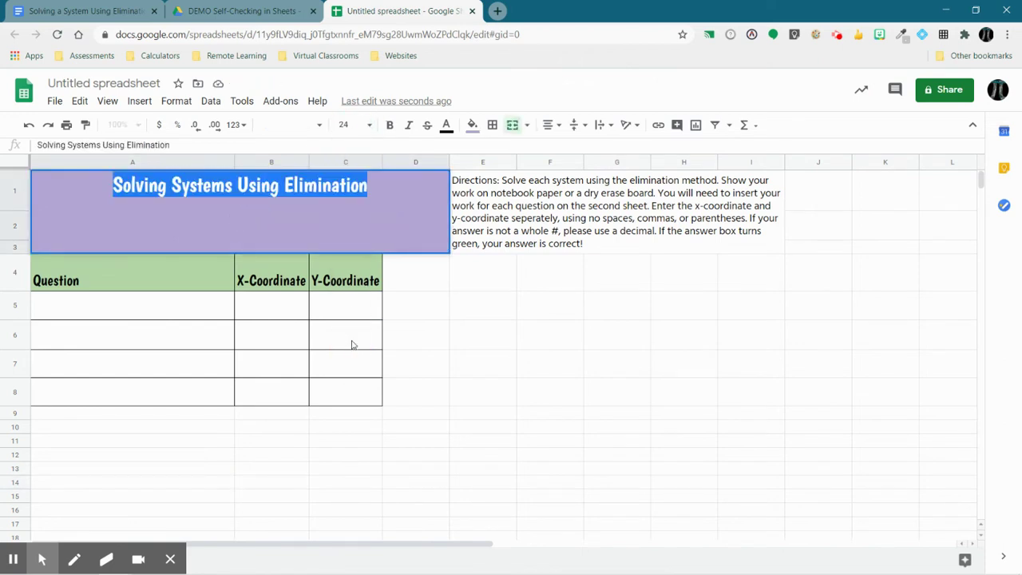
{"action": "left_click", "coordinate": [351, 124]}
{"action": "left_click", "coordinate": [347, 362]}
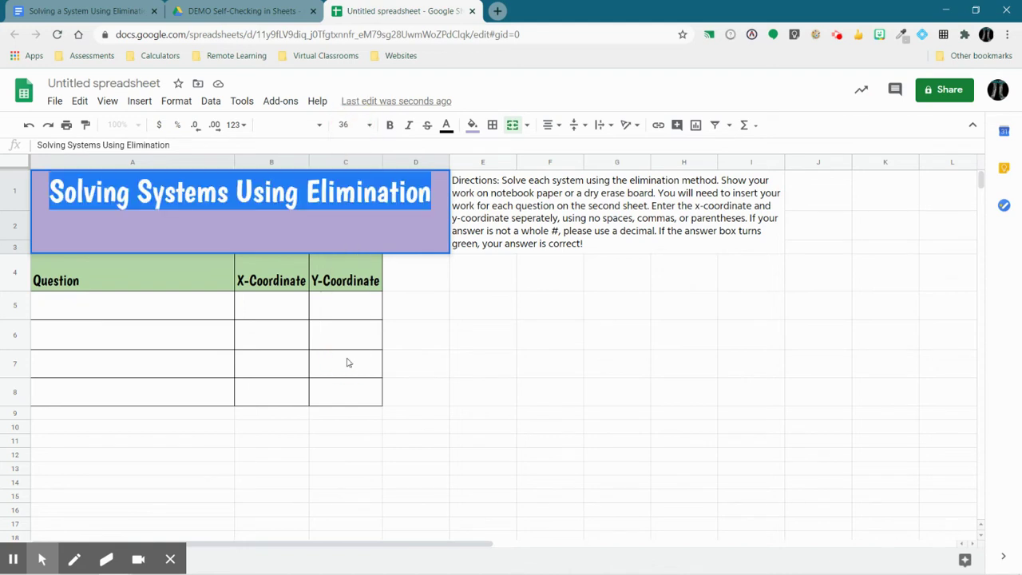
{"action": "left_click", "coordinate": [455, 349]}
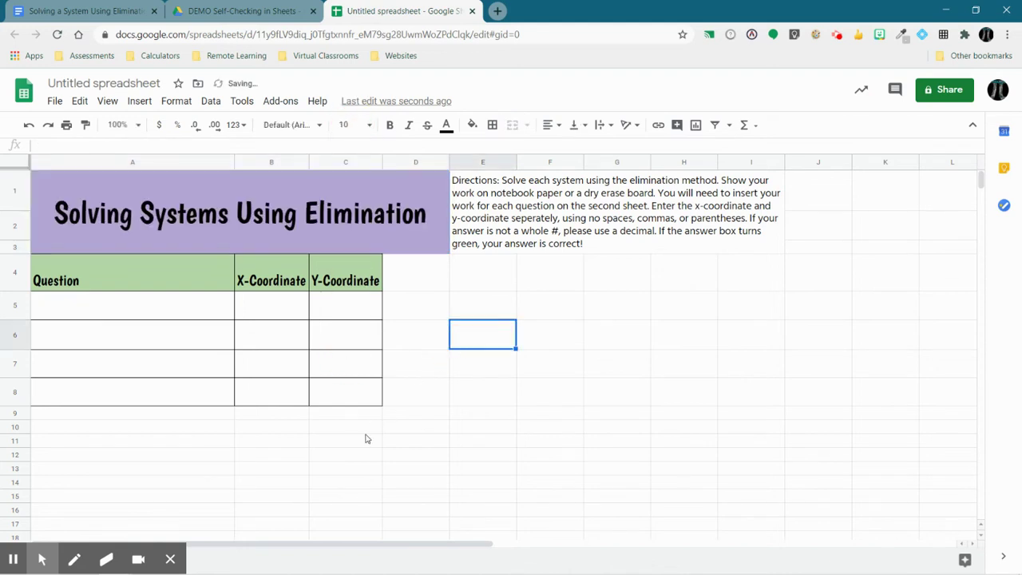
Enter the first system from the homework document, x + y = 3 ; x - y = -9, in cell A5.
{"action": "left_click", "coordinate": [124, 306]}
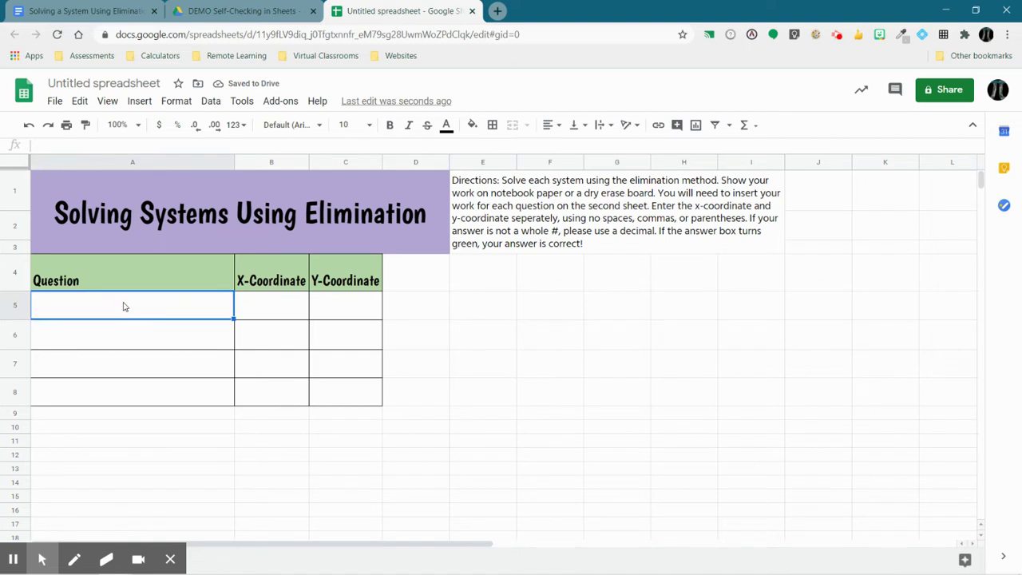
{"action": "left_click", "coordinate": [74, 14]}
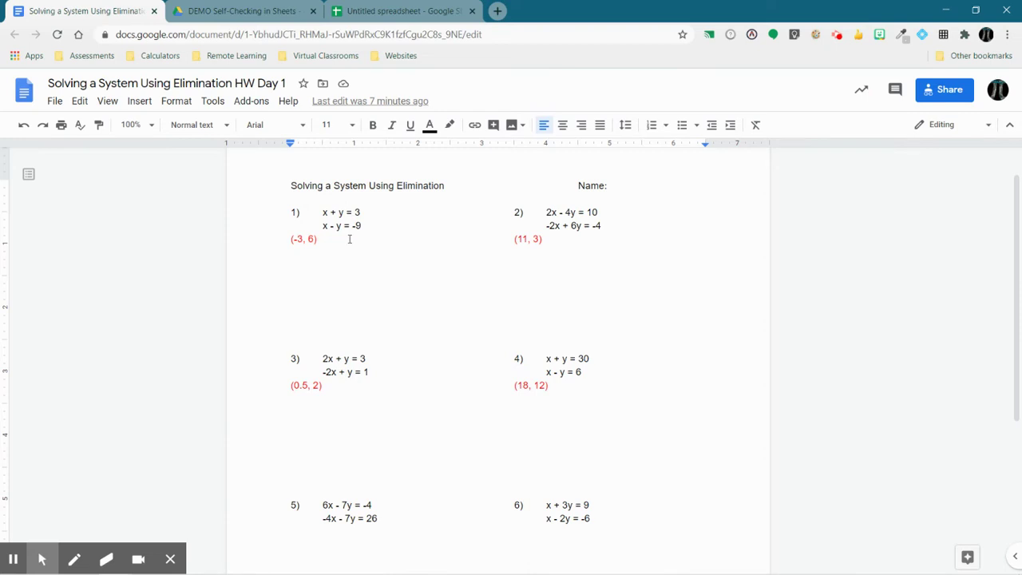
{"action": "left_click", "coordinate": [389, 7]}
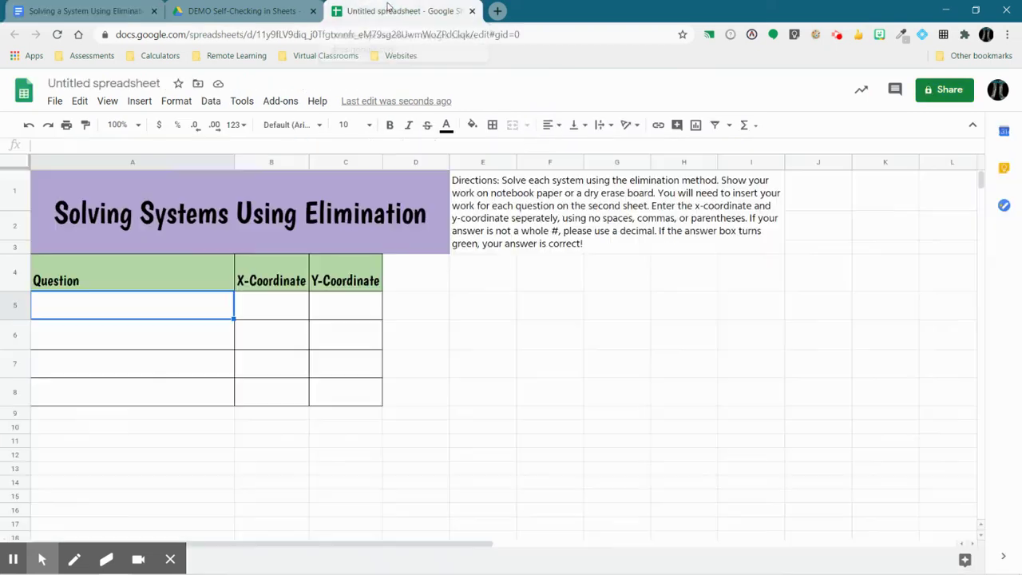
{"action": "double_click", "coordinate": [131, 308]}
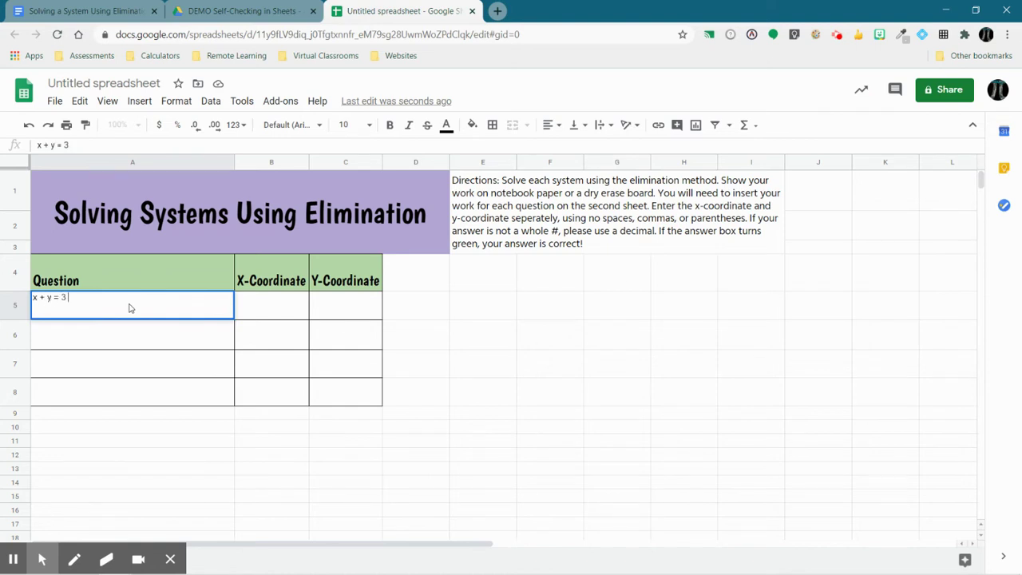
{"action": "key", "text": "Return"}
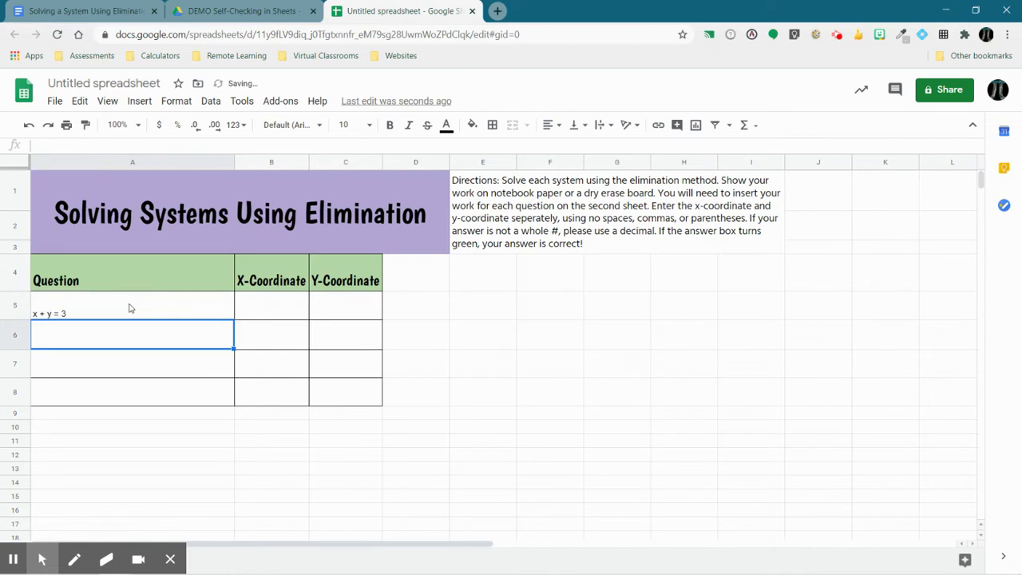
{"action": "left_click", "coordinate": [131, 308]}
{"action": "double_click", "coordinate": [73, 308]}
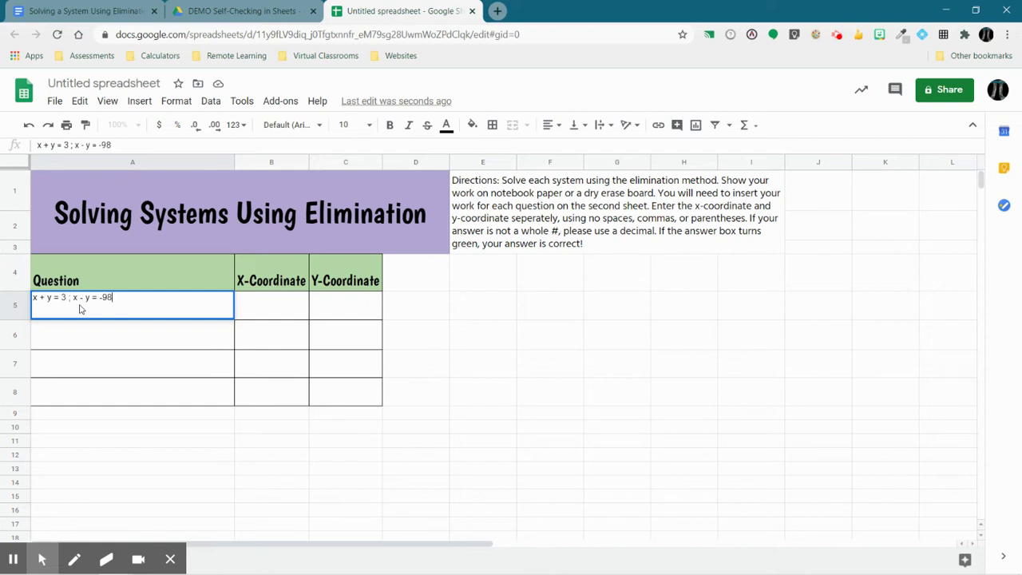
{"action": "left_click", "coordinate": [113, 7]}
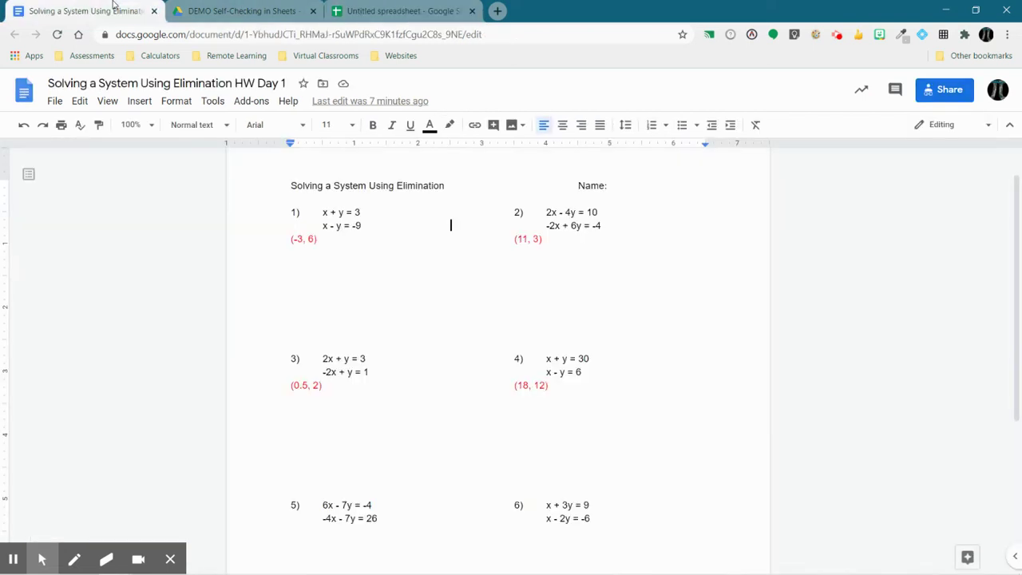
{"action": "left_click", "coordinate": [408, 10]}
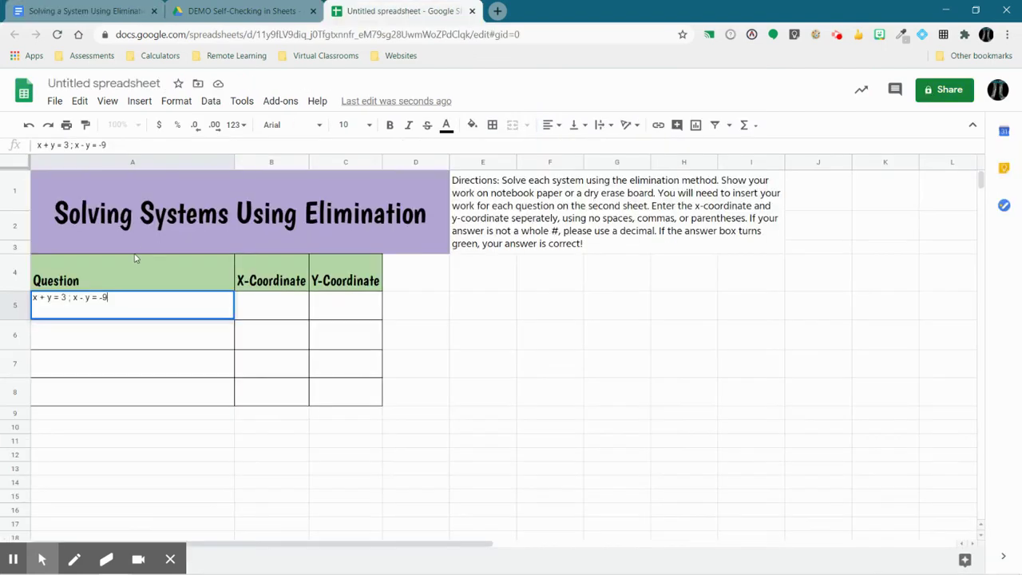
Format the system in A5 with the Hind font at size 14, centred horizontally and vertically.
{"action": "left_click", "coordinate": [117, 299]}
{"action": "triple_click", "coordinate": [117, 299]}
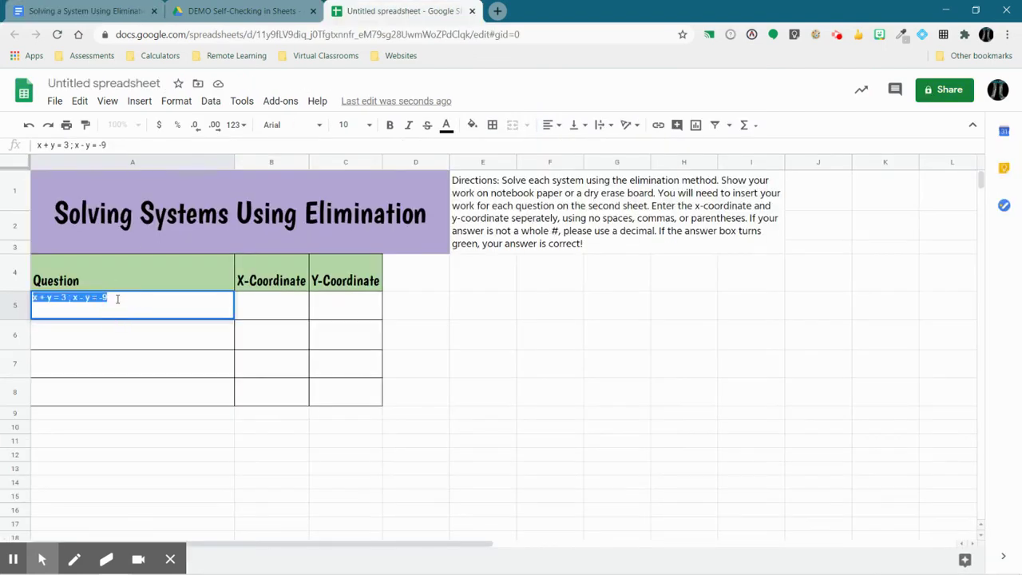
{"action": "left_click", "coordinate": [297, 125]}
{"action": "left_click", "coordinate": [310, 279]}
{"action": "left_click", "coordinate": [366, 125]}
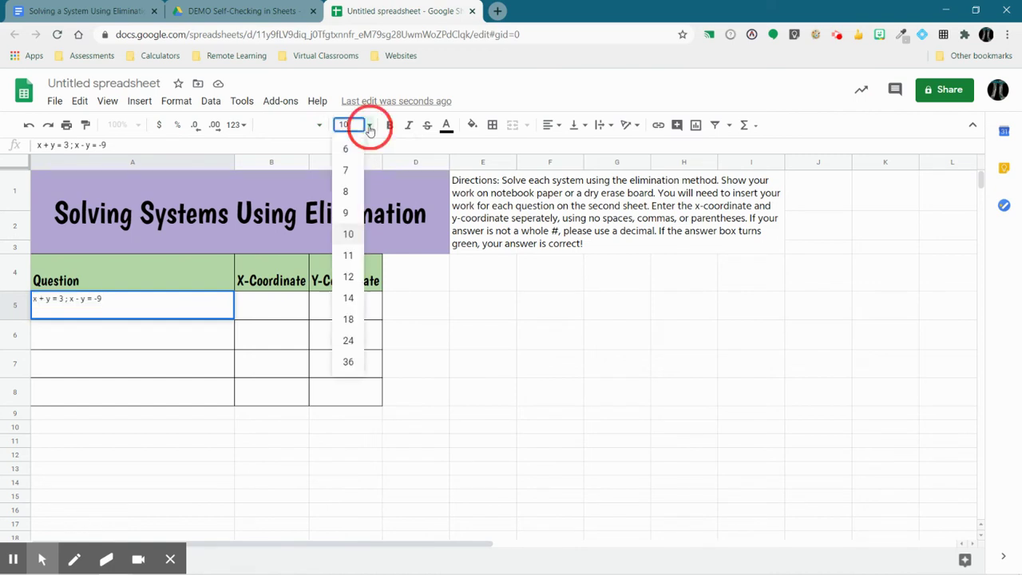
{"action": "left_click", "coordinate": [348, 298]}
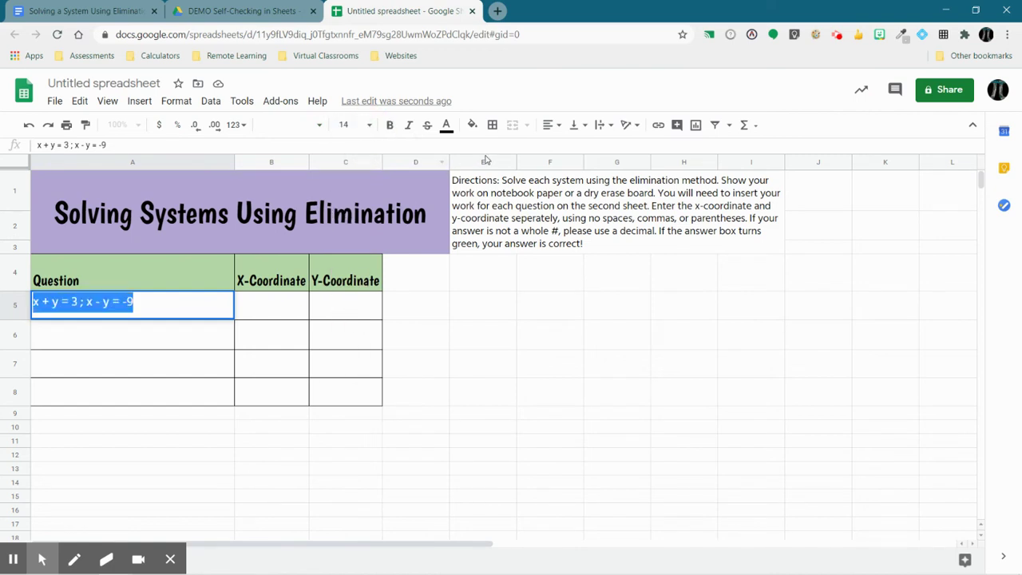
{"action": "left_click", "coordinate": [553, 125]}
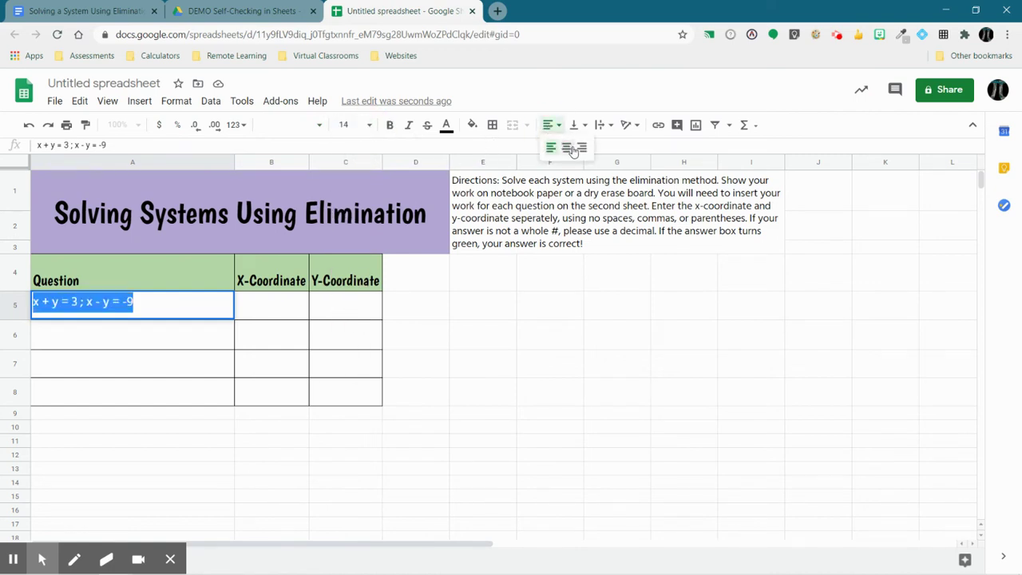
{"action": "left_click", "coordinate": [571, 147]}
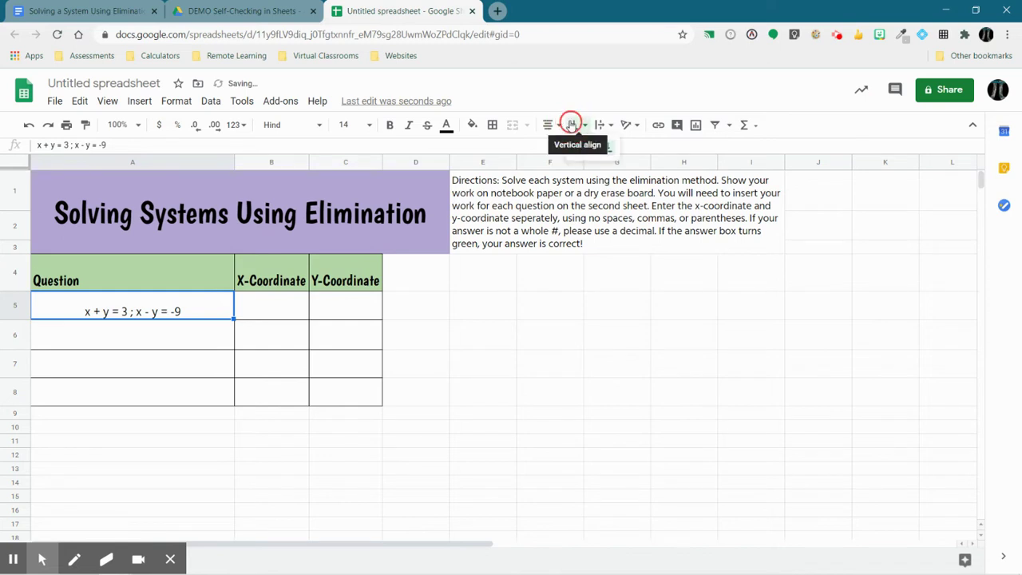
{"action": "left_click", "coordinate": [575, 124]}
{"action": "left_click", "coordinate": [592, 154]}
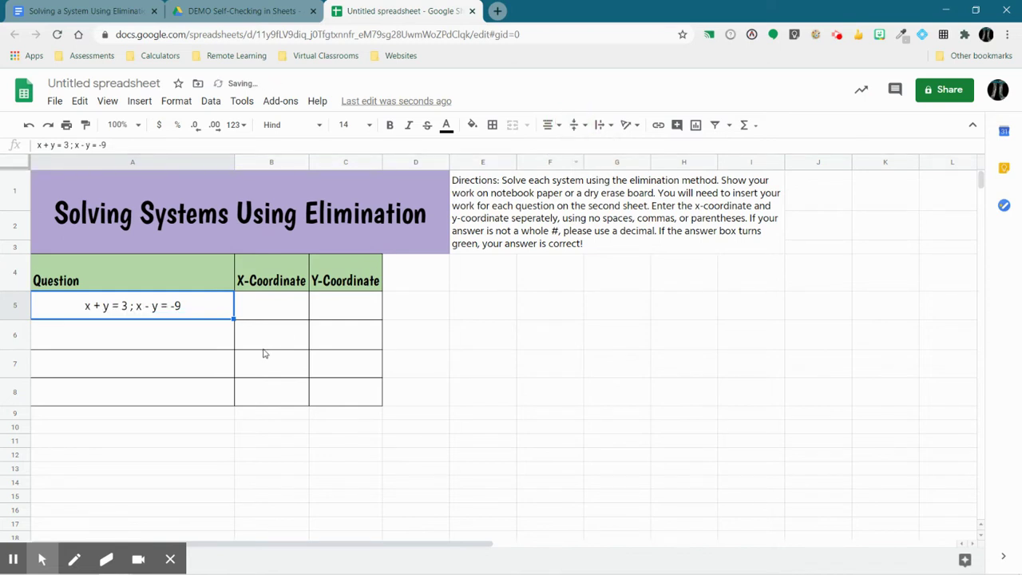
Enter the systems of homework questions 2, 3 and 4 in cells A6:A8, formatted like the system in A5.
{"action": "left_click", "coordinate": [278, 306]}
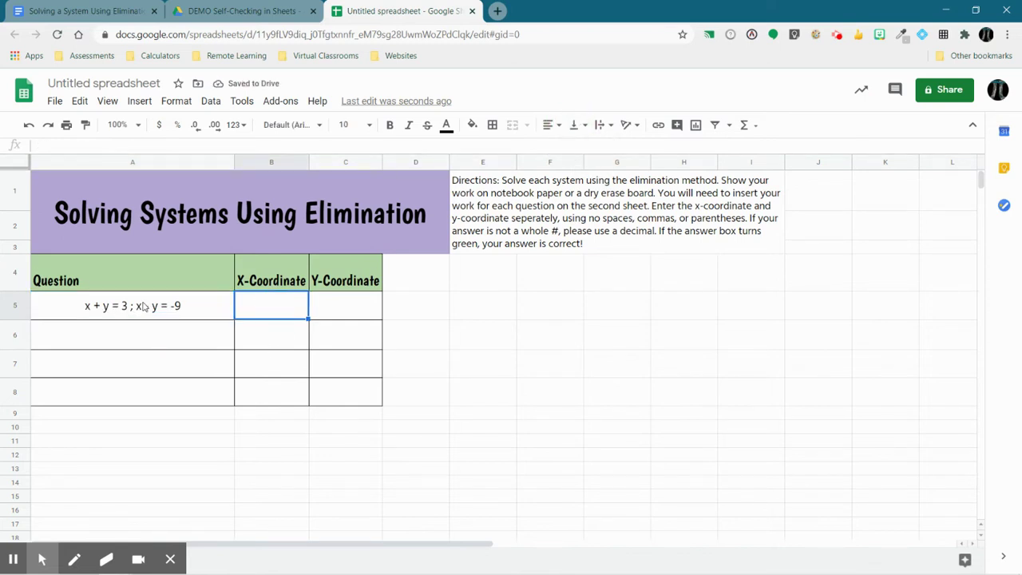
{"action": "left_click", "coordinate": [142, 344]}
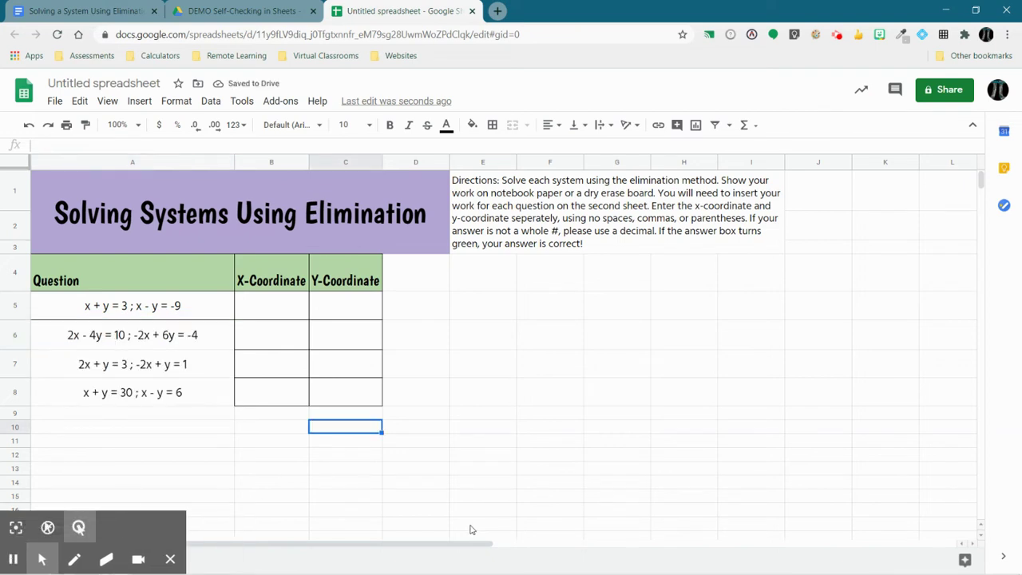
{"action": "left_click", "coordinate": [170, 559]}
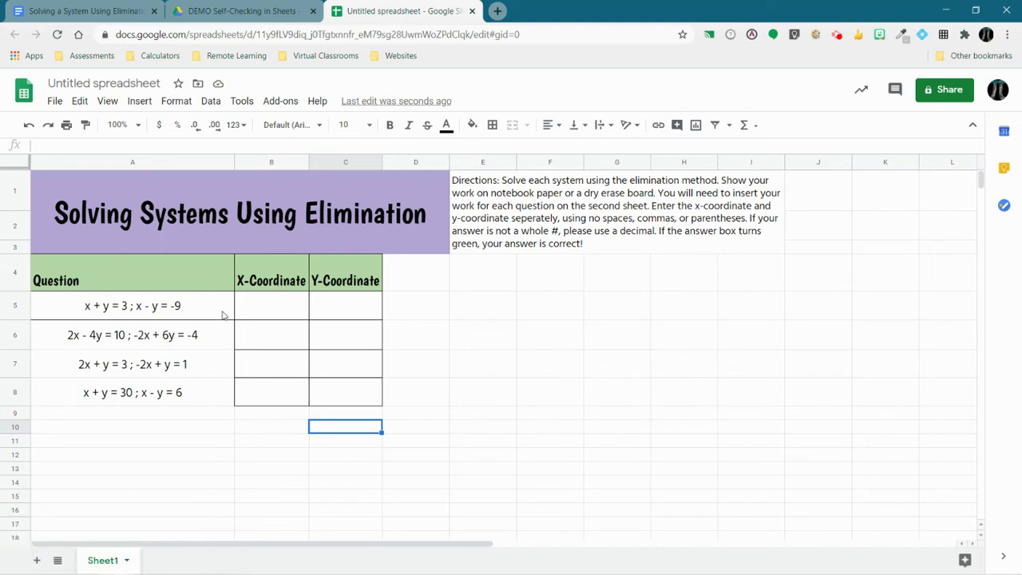
Apply borders on all sides of the question cells A5:A8.
{"action": "left_click_drag", "start_coordinate": [144, 314], "coordinate": [147, 399]}
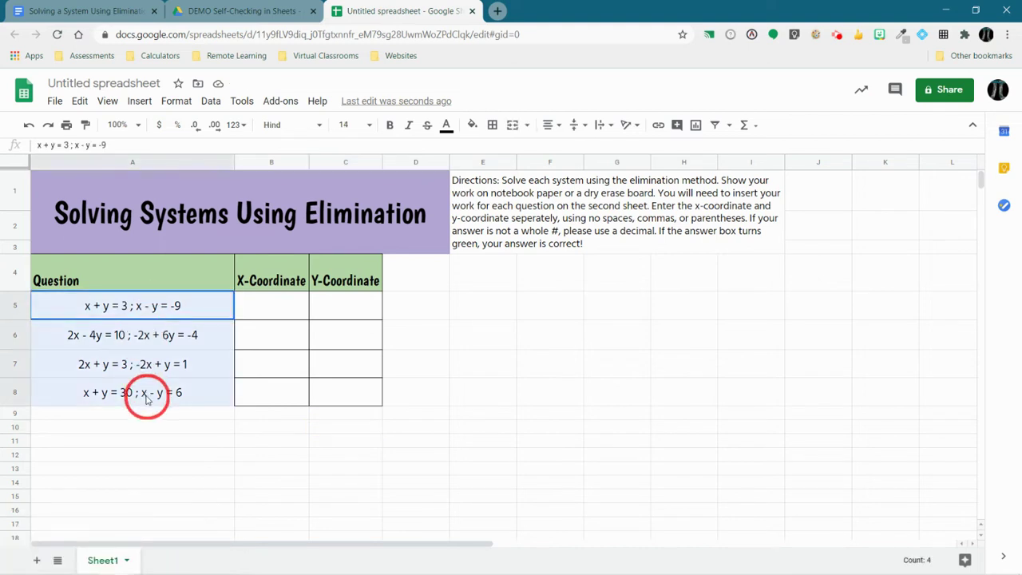
{"action": "left_click", "coordinate": [491, 125]}
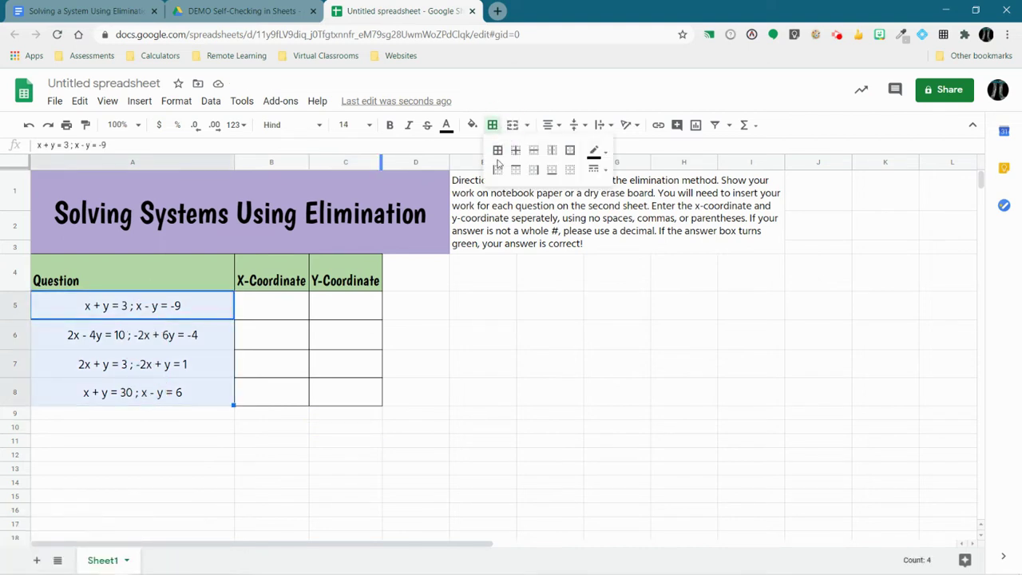
{"action": "left_click", "coordinate": [498, 150]}
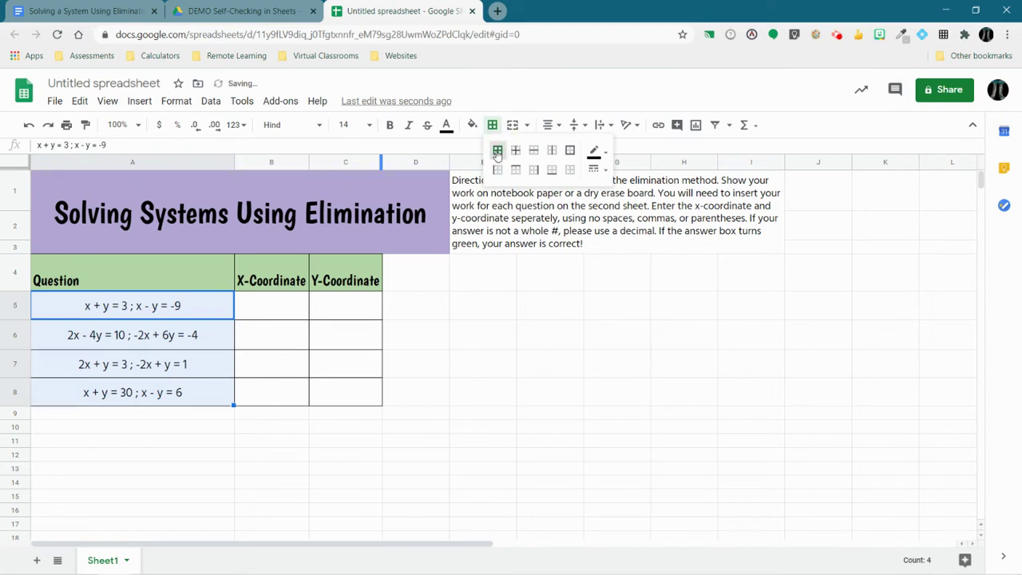
{"action": "left_click", "coordinate": [274, 444]}
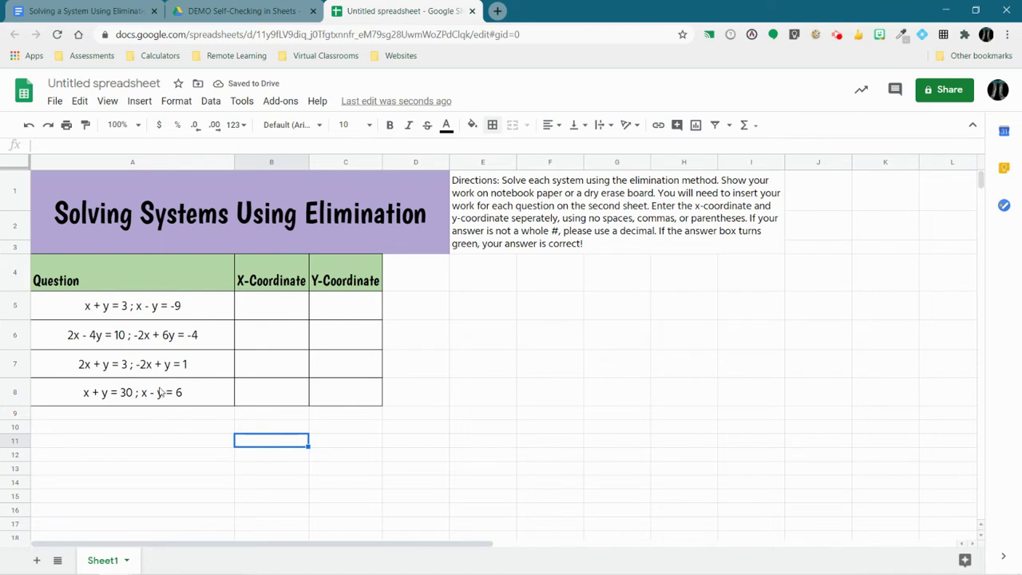
Format the answer cells B5:C8 with the Hind font at size 14, centred horizontally and vertically.
{"action": "left_click", "coordinate": [281, 313]}
{"action": "left_click_drag", "start_coordinate": [282, 314], "coordinate": [334, 390]}
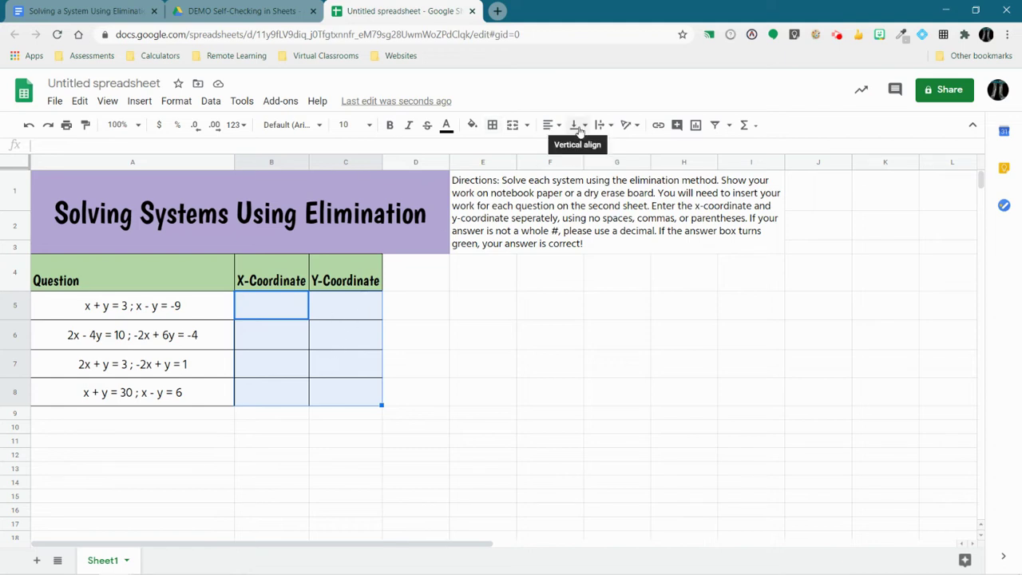
{"action": "left_click", "coordinate": [297, 126]}
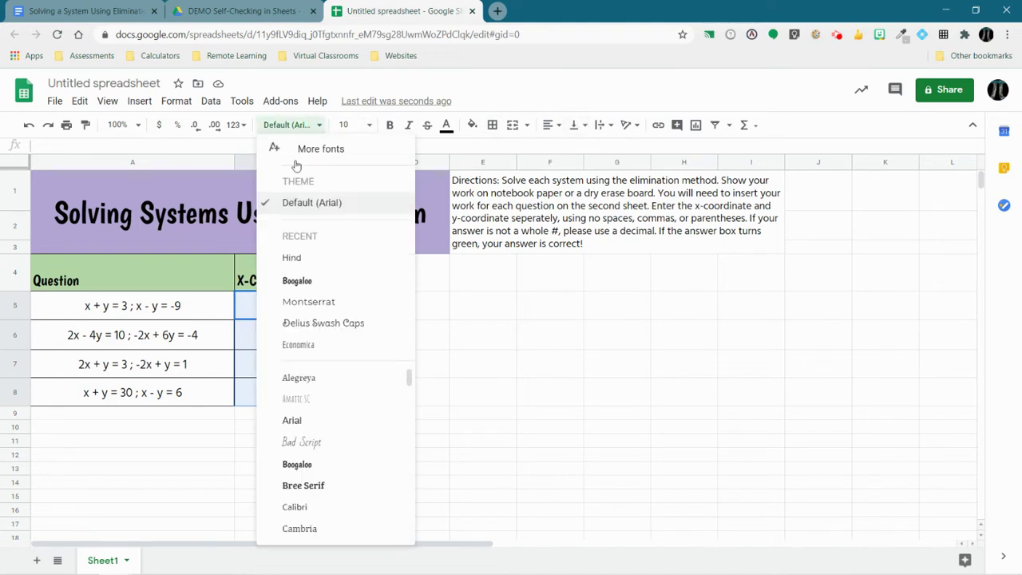
{"action": "left_click", "coordinate": [298, 255]}
{"action": "left_click", "coordinate": [356, 124]}
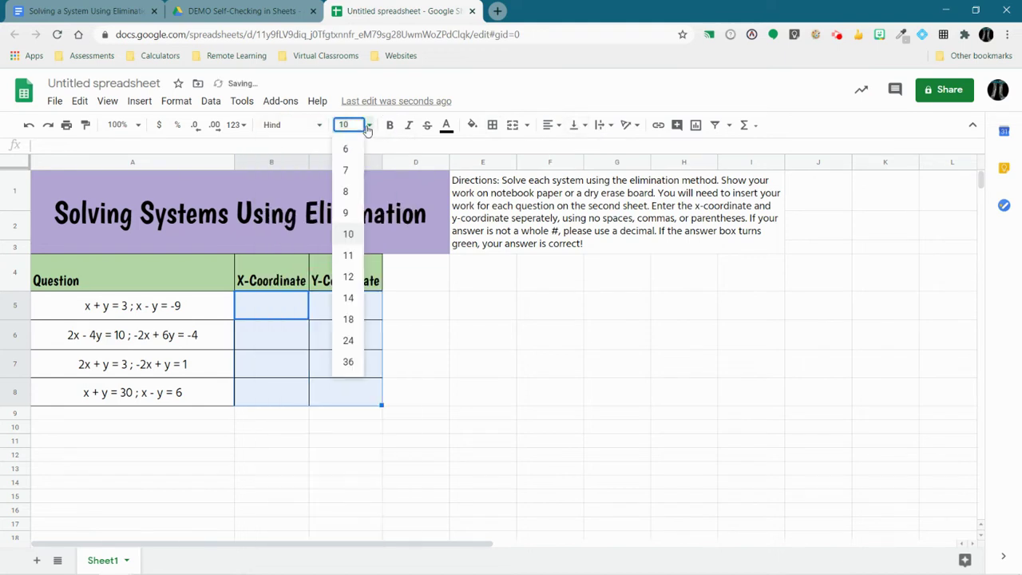
{"action": "left_click", "coordinate": [351, 299]}
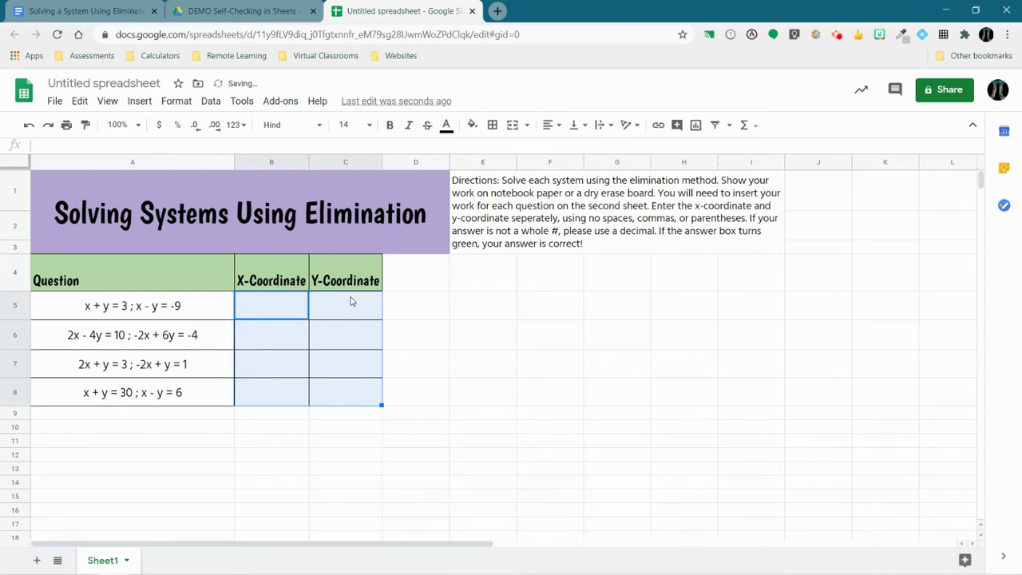
{"action": "left_click", "coordinate": [549, 126]}
{"action": "left_click", "coordinate": [565, 146]}
{"action": "left_click", "coordinate": [575, 124]}
{"action": "left_click", "coordinate": [592, 147]}
{"action": "left_click", "coordinate": [461, 333]}
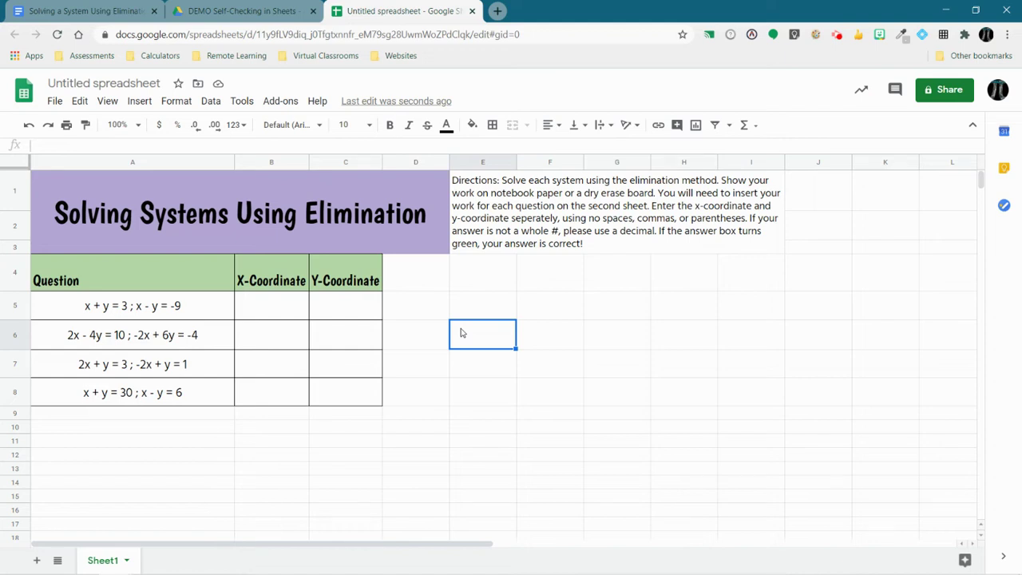
Copy the first question's answer from the homework document, entering -3 in B5 and 6 in C5.
{"action": "left_click", "coordinate": [105, 17]}
{"action": "left_click_drag", "start_coordinate": [292, 238], "coordinate": [320, 240]}
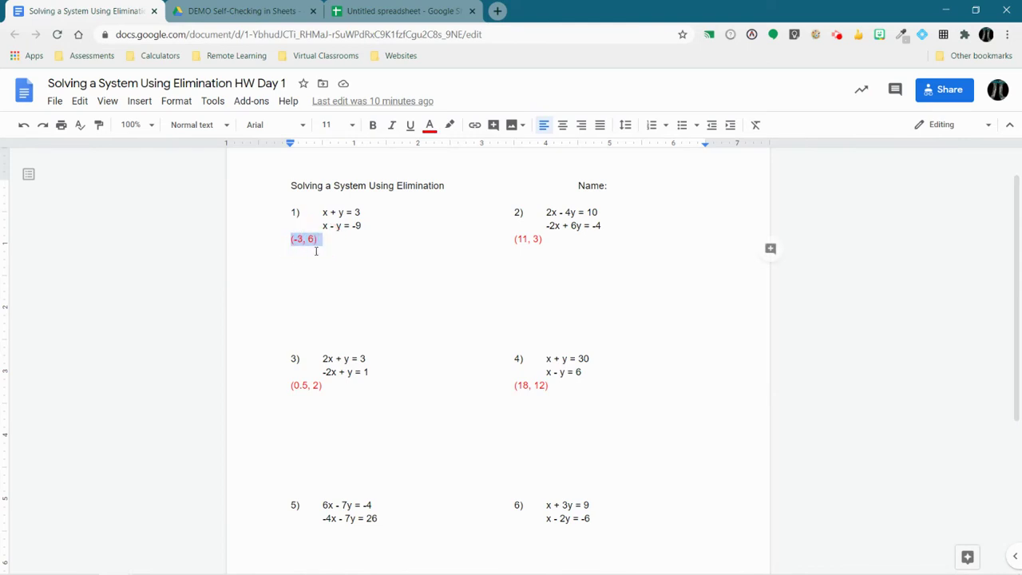
{"action": "left_click", "coordinate": [314, 239]}
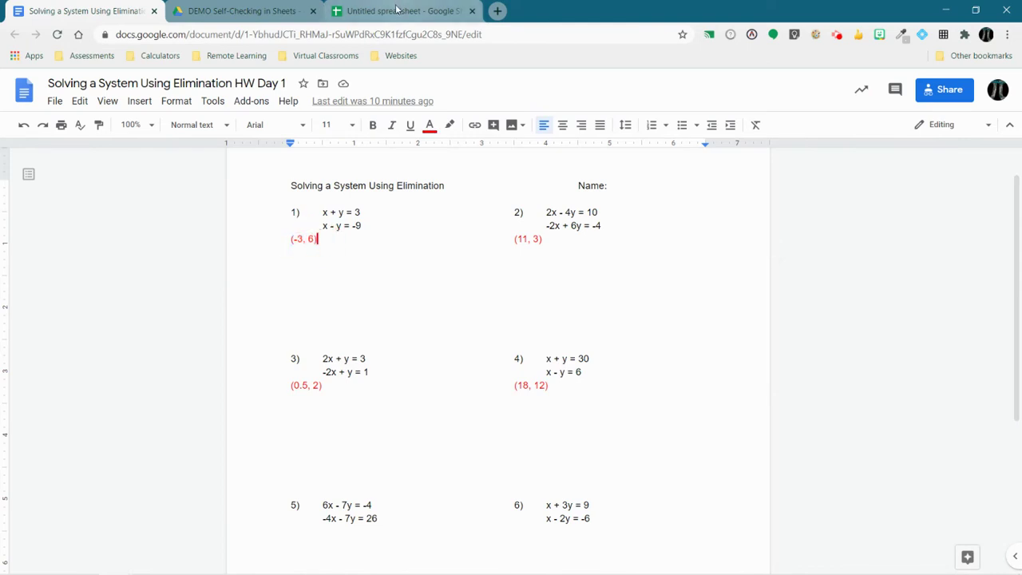
{"action": "left_click", "coordinate": [397, 9]}
{"action": "left_click", "coordinate": [292, 308]}
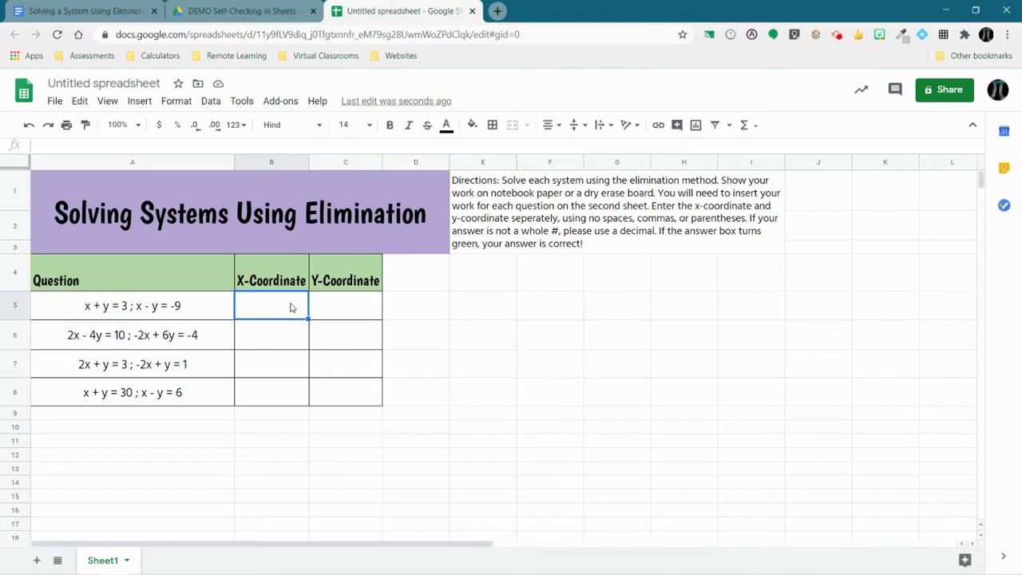
{"action": "double_click", "coordinate": [291, 307]}
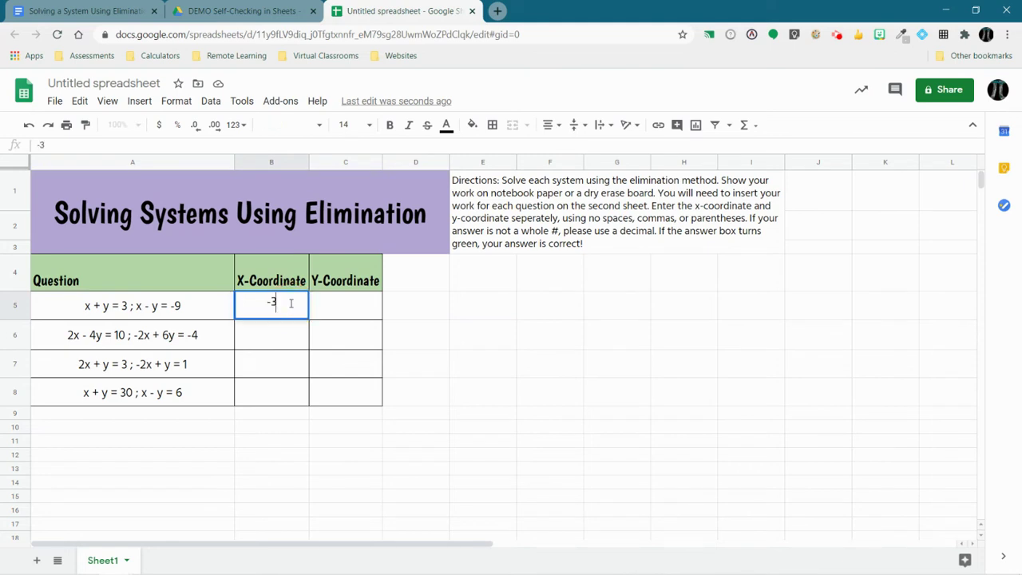
{"action": "type", "text": "-3"}
{"action": "double_click", "coordinate": [336, 305]}
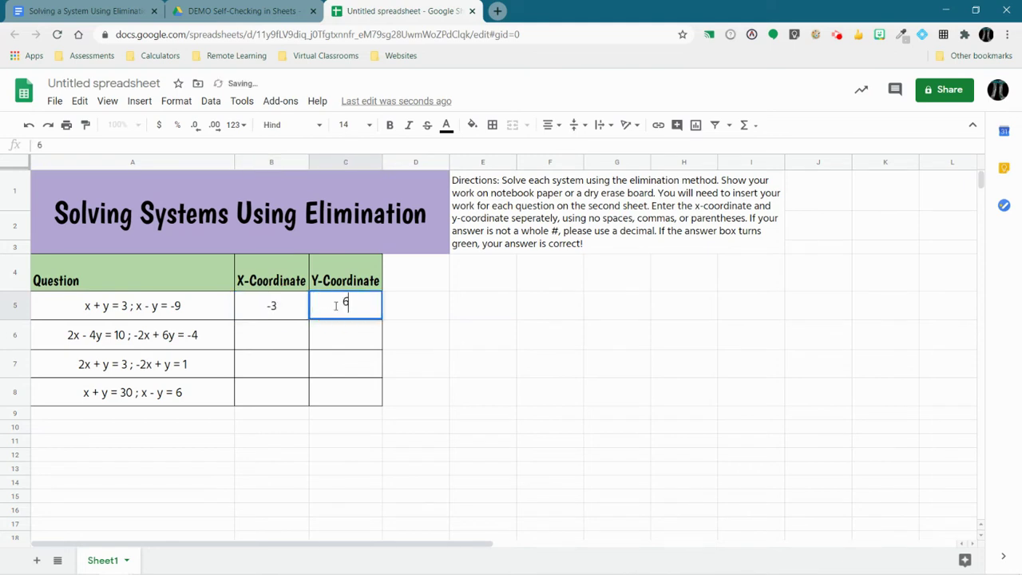
{"action": "type", "text": "6"}
{"action": "left_click", "coordinate": [445, 329]}
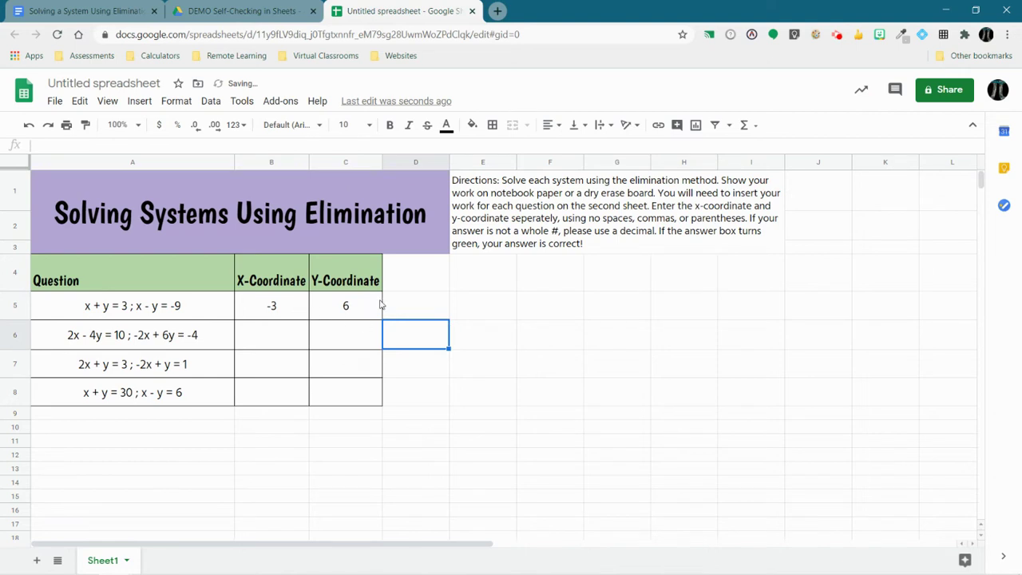
Add a conditional format rule to B5 that applies the default green style when the value is equal to -3.
{"action": "left_click", "coordinate": [294, 314]}
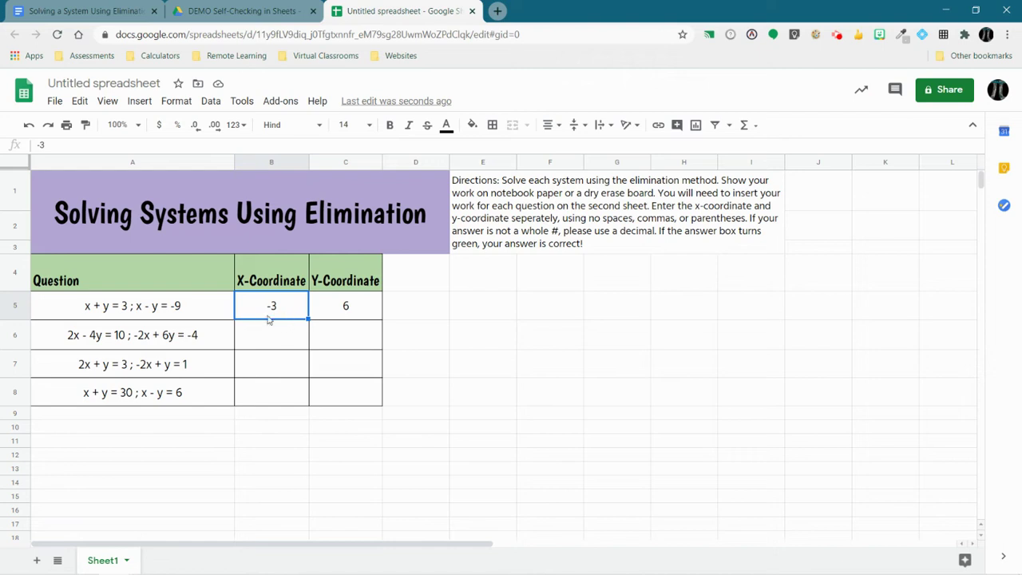
{"action": "left_click", "coordinate": [173, 103]}
{"action": "left_click", "coordinate": [214, 419]}
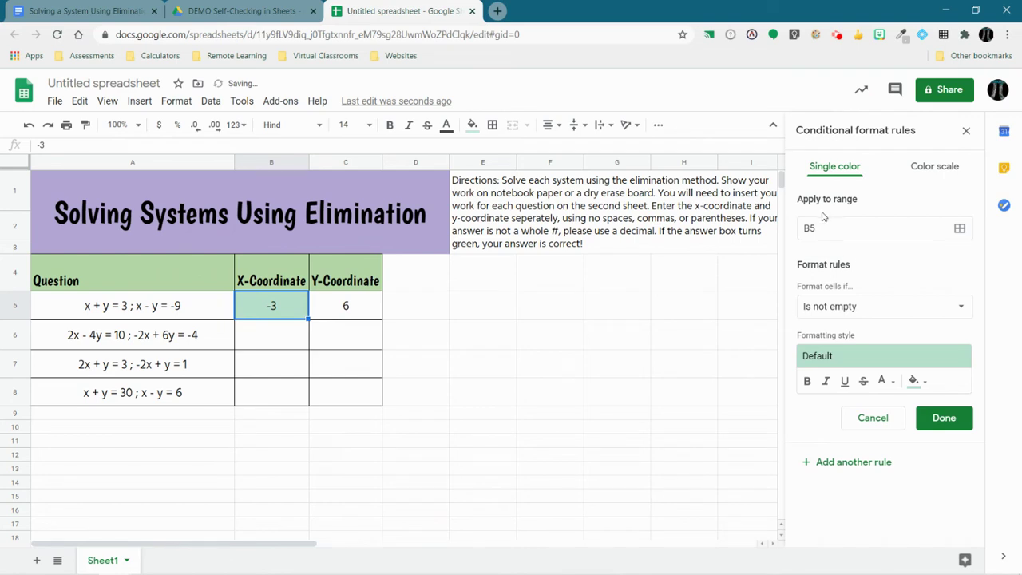
{"action": "left_click", "coordinate": [869, 308]}
{"action": "scroll", "coordinate": [868, 391], "scroll_direction": "down", "scroll_amount": 2}
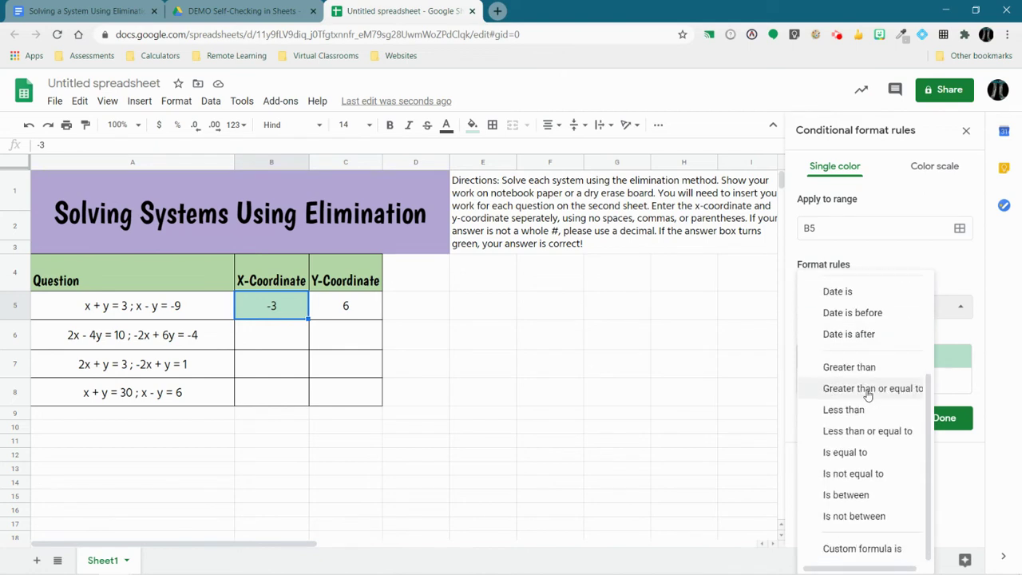
{"action": "left_click", "coordinate": [848, 452]}
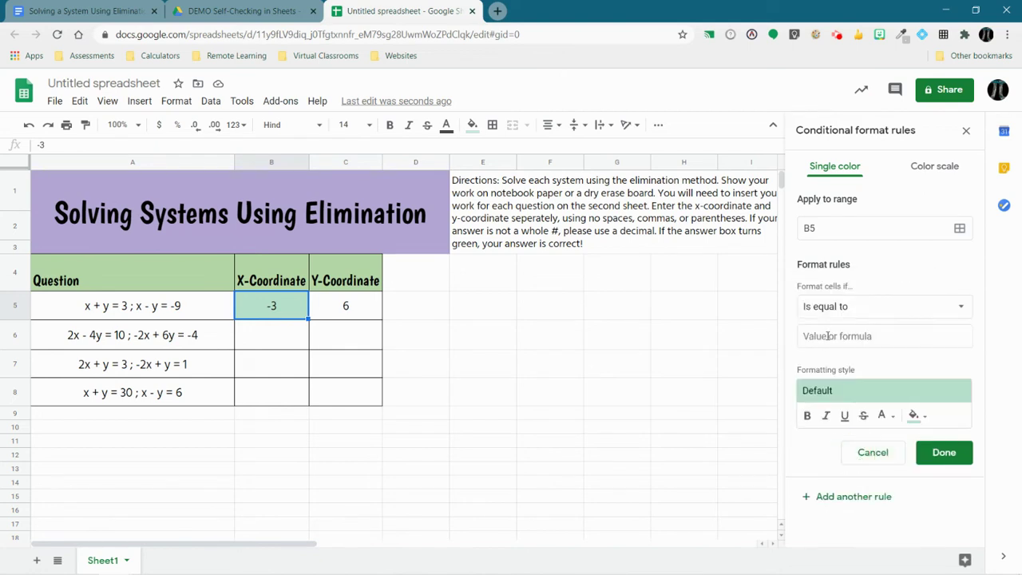
{"action": "left_click", "coordinate": [828, 336]}
{"action": "type", "text": "-3"}
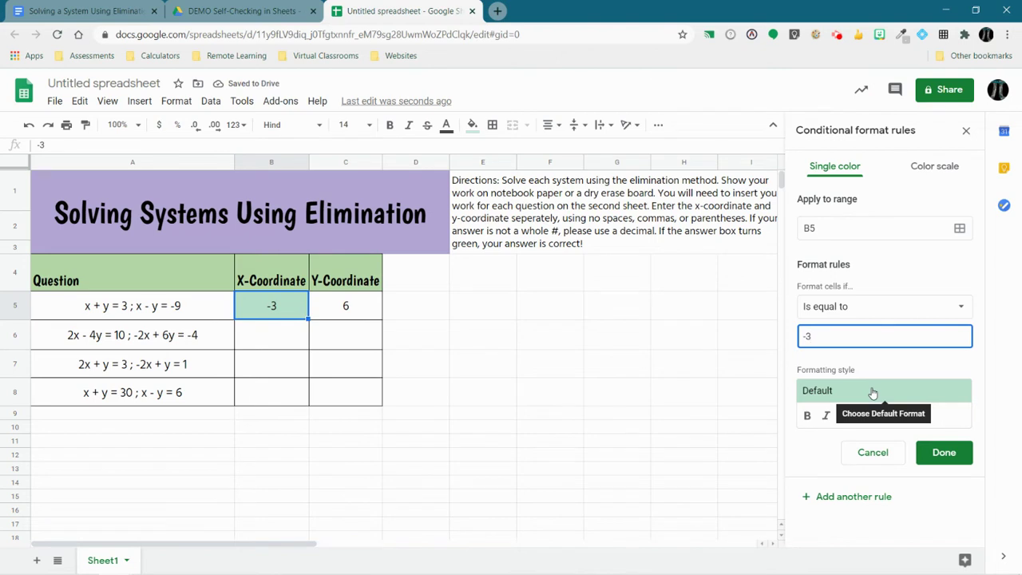
{"action": "left_click", "coordinate": [945, 452]}
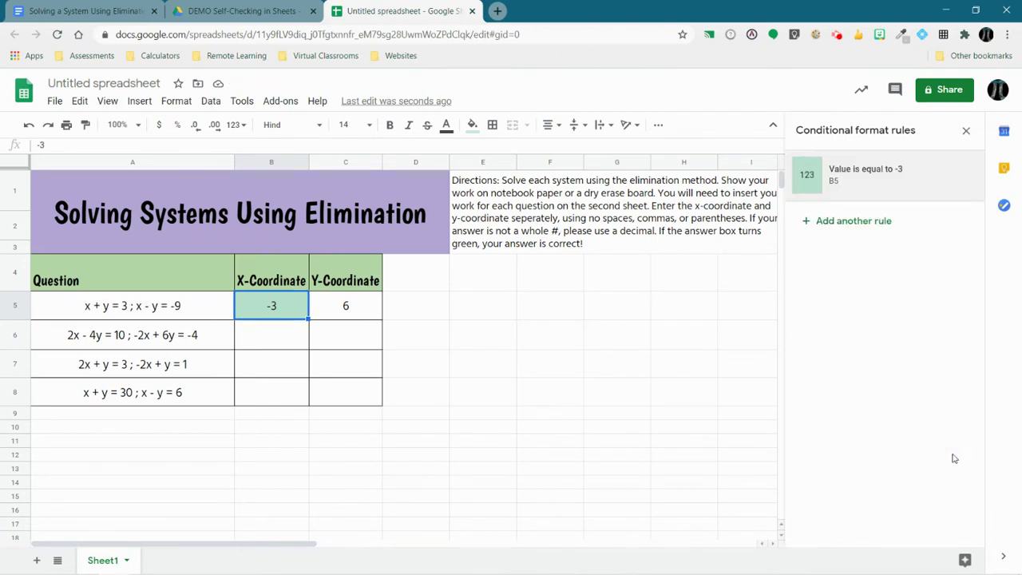
Add a second conditional format rule to B5 that fills the cell light red when the value is not equal to -3.
{"action": "left_click", "coordinate": [810, 222]}
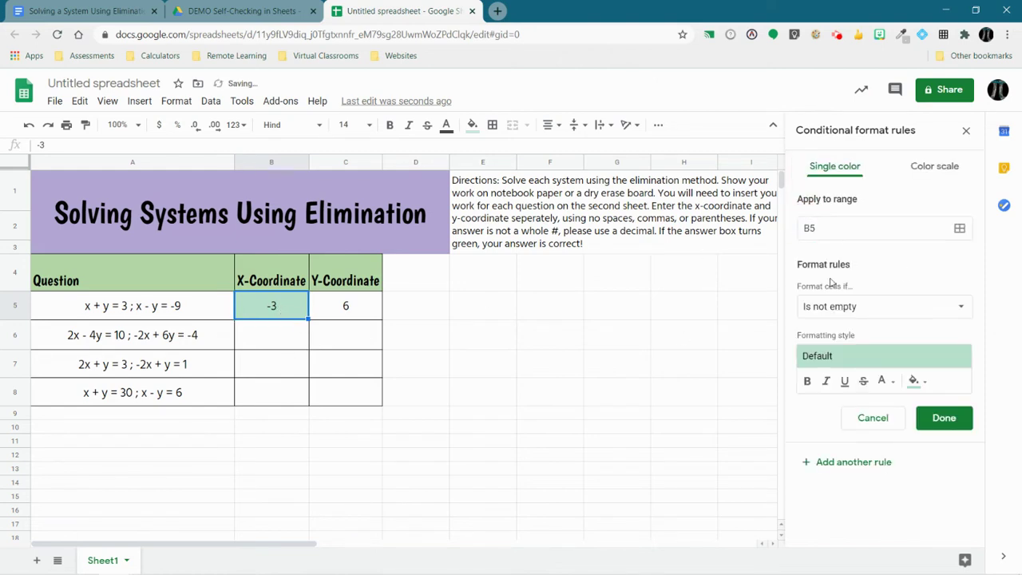
{"action": "left_click", "coordinate": [871, 315]}
{"action": "scroll", "coordinate": [873, 390], "scroll_direction": "down", "scroll_amount": 5}
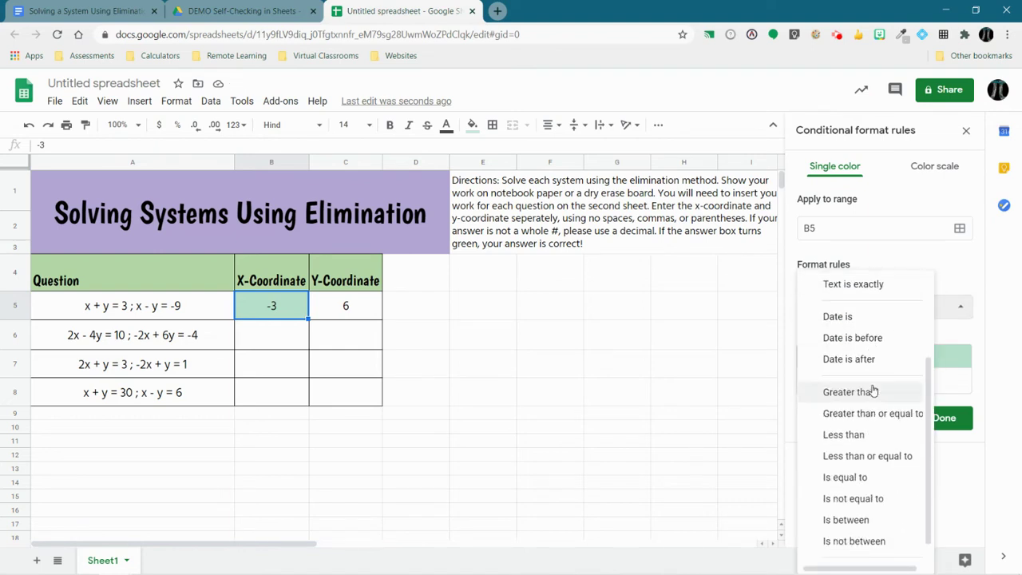
{"action": "left_click", "coordinate": [852, 473]}
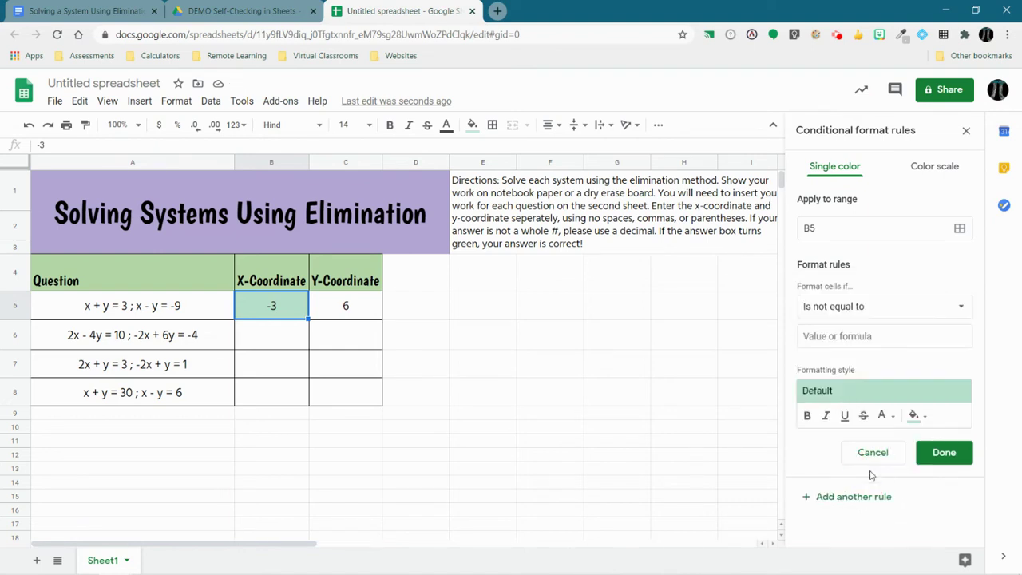
{"action": "left_click", "coordinate": [842, 340]}
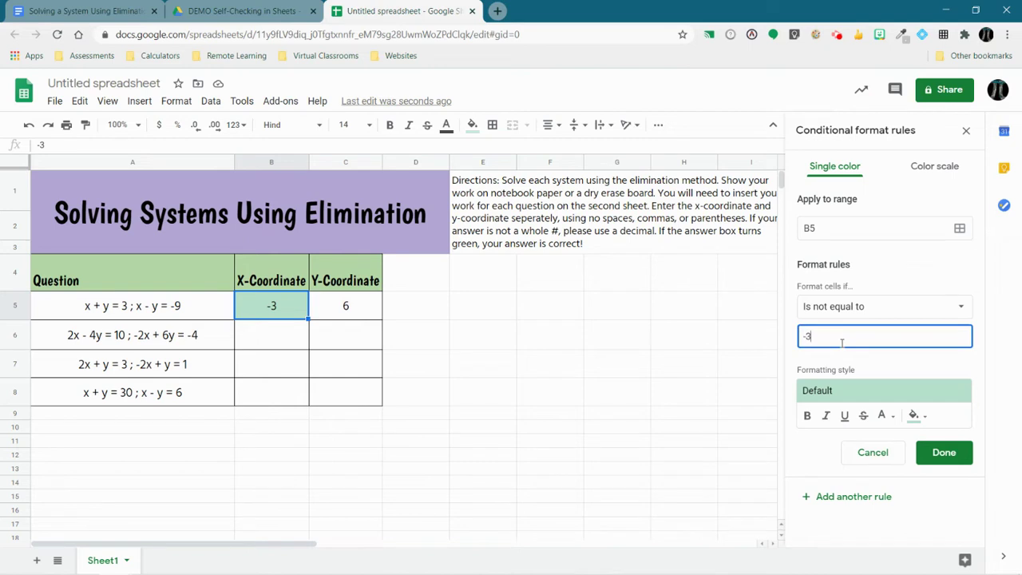
{"action": "left_click", "coordinate": [914, 415]}
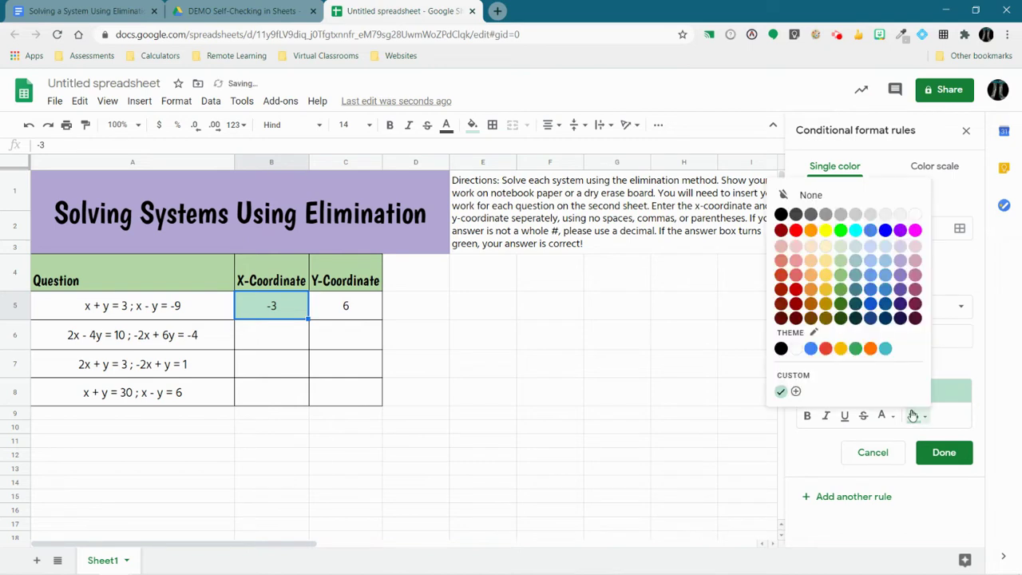
{"action": "left_click", "coordinate": [796, 275]}
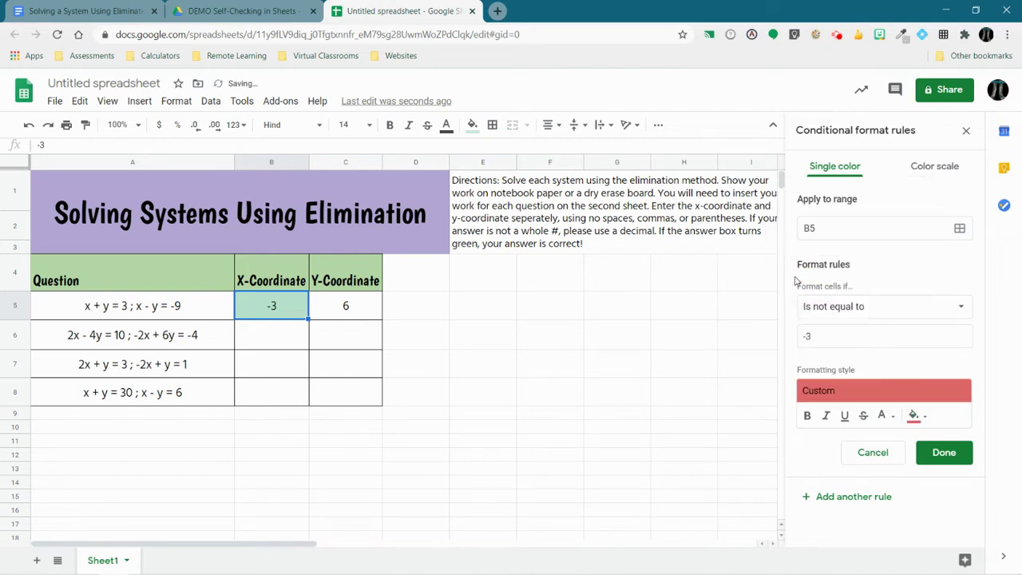
{"action": "left_click", "coordinate": [943, 452]}
{"action": "left_click", "coordinate": [560, 344]}
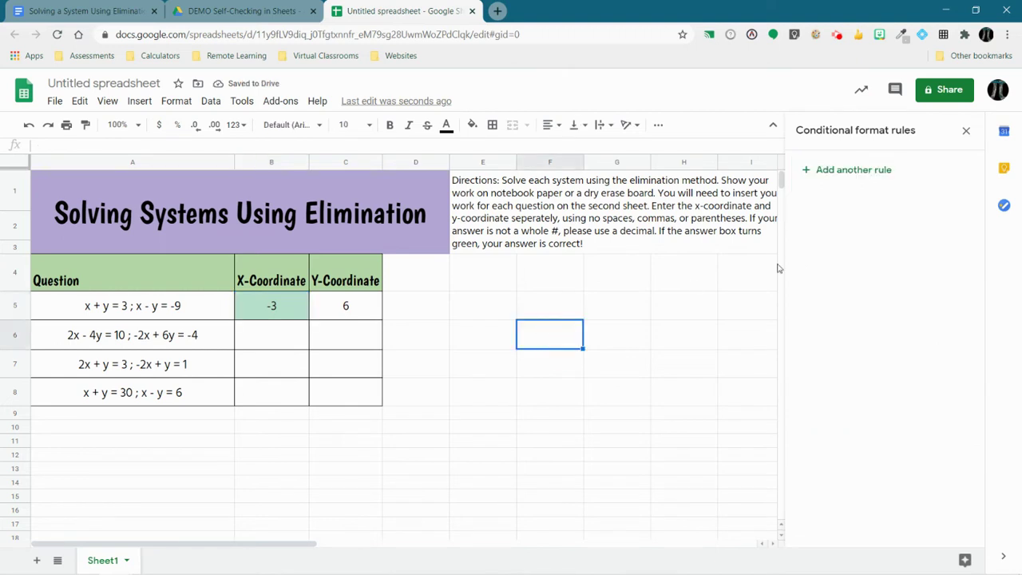
Test the rules on B5 by entering the incorrect answers 7 and 4.5.
{"action": "left_click", "coordinate": [272, 307]}
{"action": "double_click", "coordinate": [272, 306]}
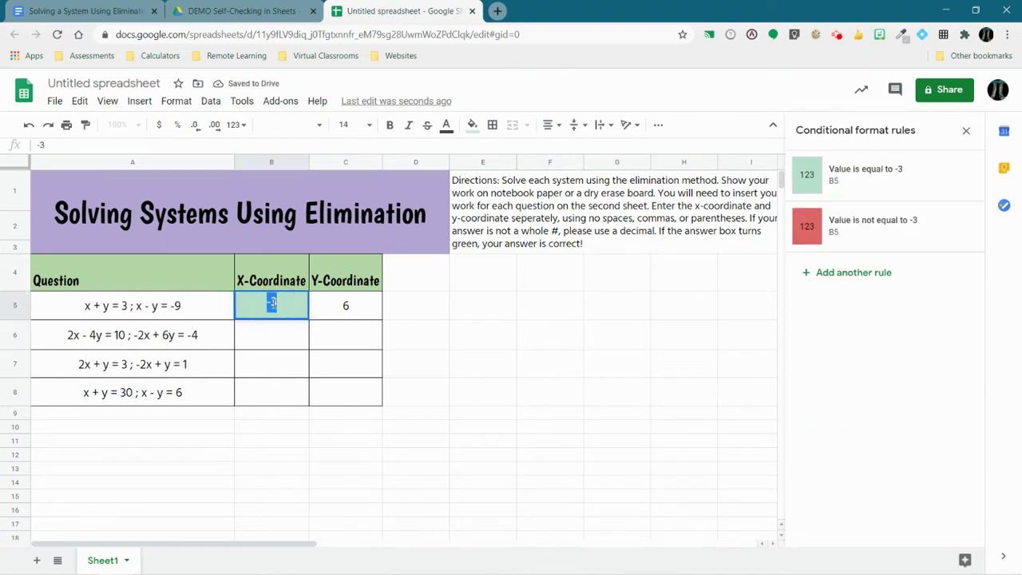
{"action": "type", "text": "7"}
{"action": "left_click", "coordinate": [459, 346]}
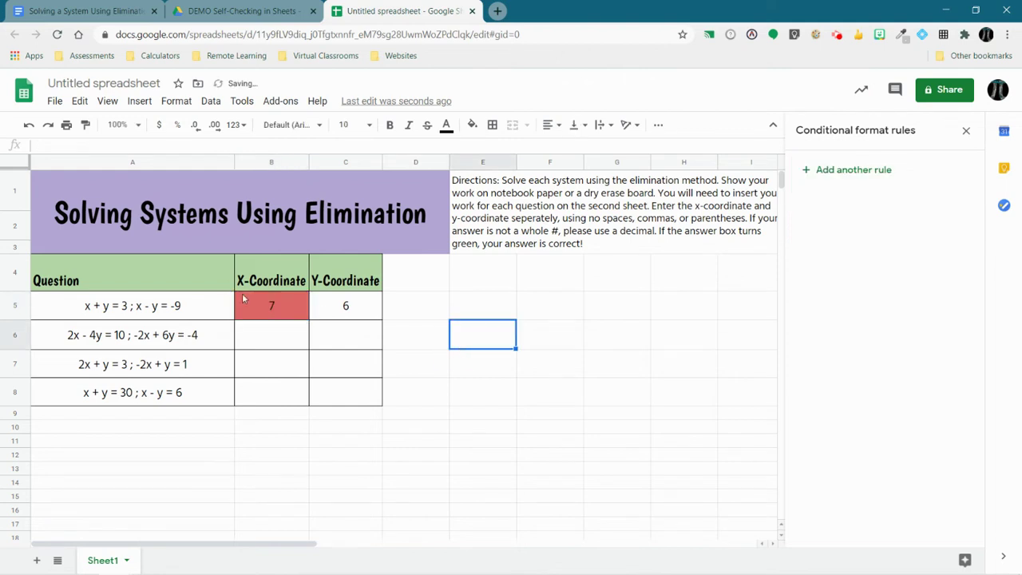
{"action": "double_click", "coordinate": [270, 312]}
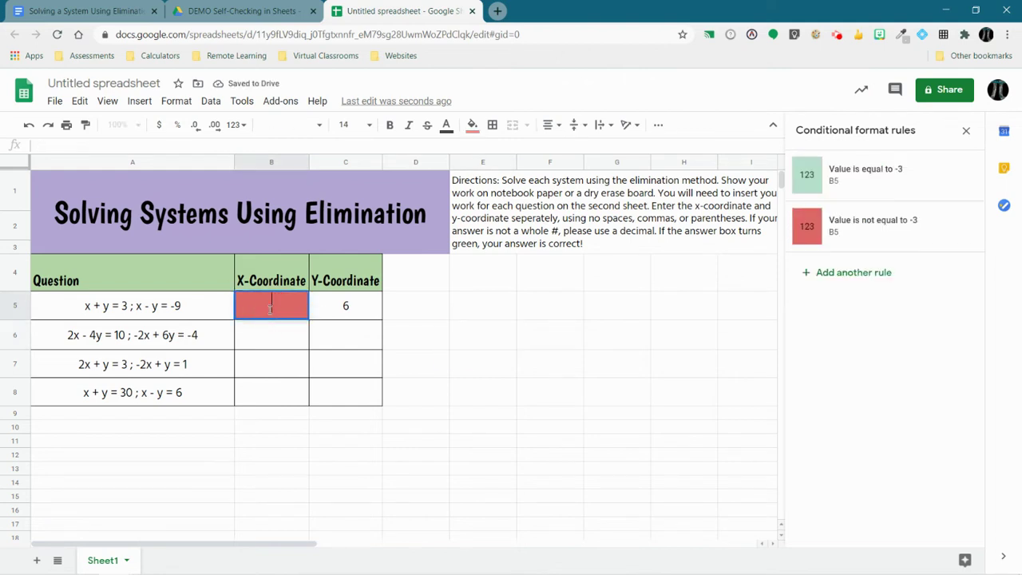
{"action": "type", "text": "4.5"}
{"action": "key", "text": "Return"}
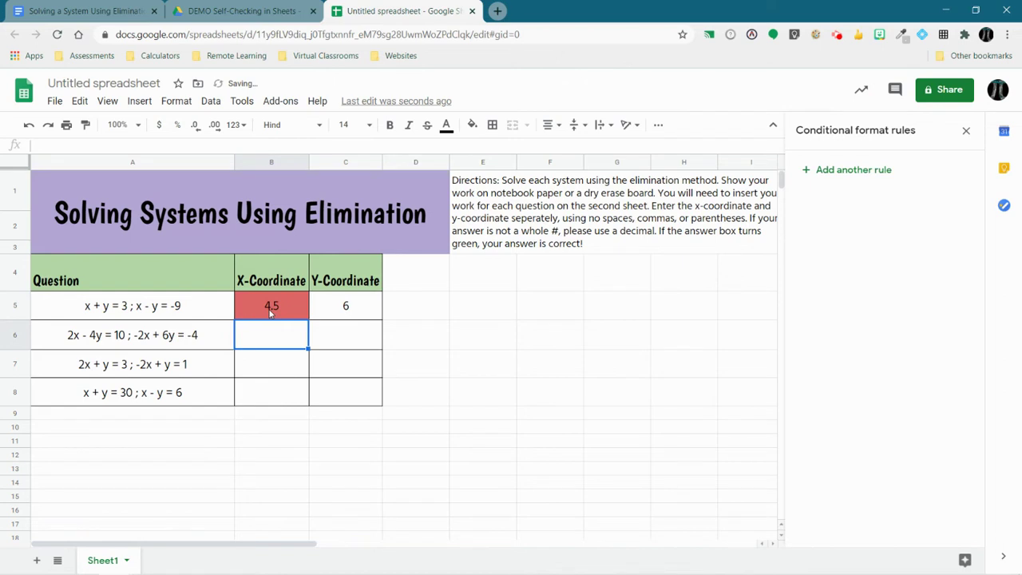
Put the correct answer -3 back into B5 to test the green rule.
{"action": "left_click", "coordinate": [271, 312]}
{"action": "double_click", "coordinate": [272, 304]}
{"action": "type", "text": "-3"}
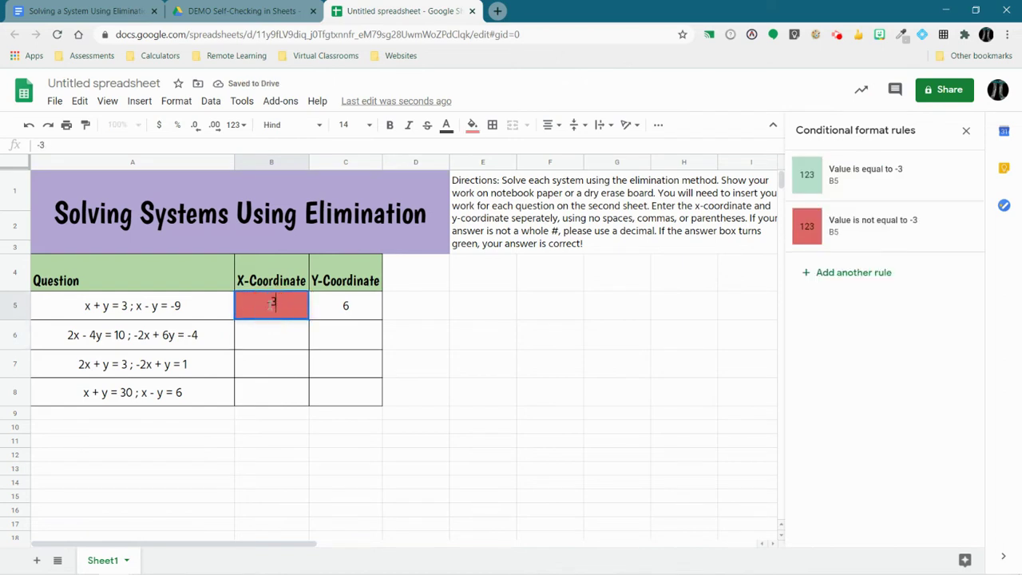
{"action": "key", "text": "Return"}
{"action": "left_click", "coordinate": [272, 305]}
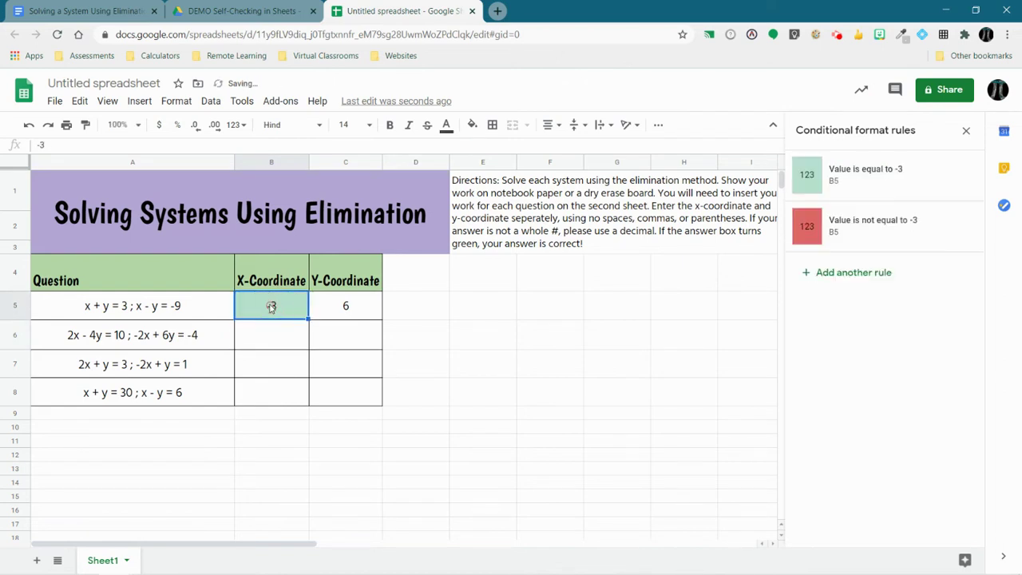
{"action": "key", "text": "Return"}
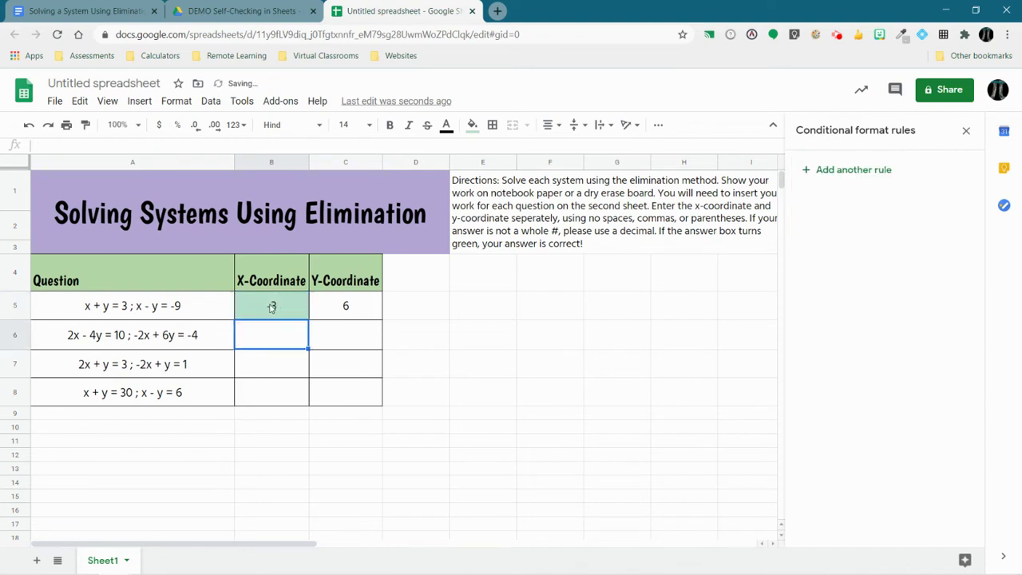
Test the rules on B5 by changing the answer to the fraction -3/1.
{"action": "left_click", "coordinate": [272, 306]}
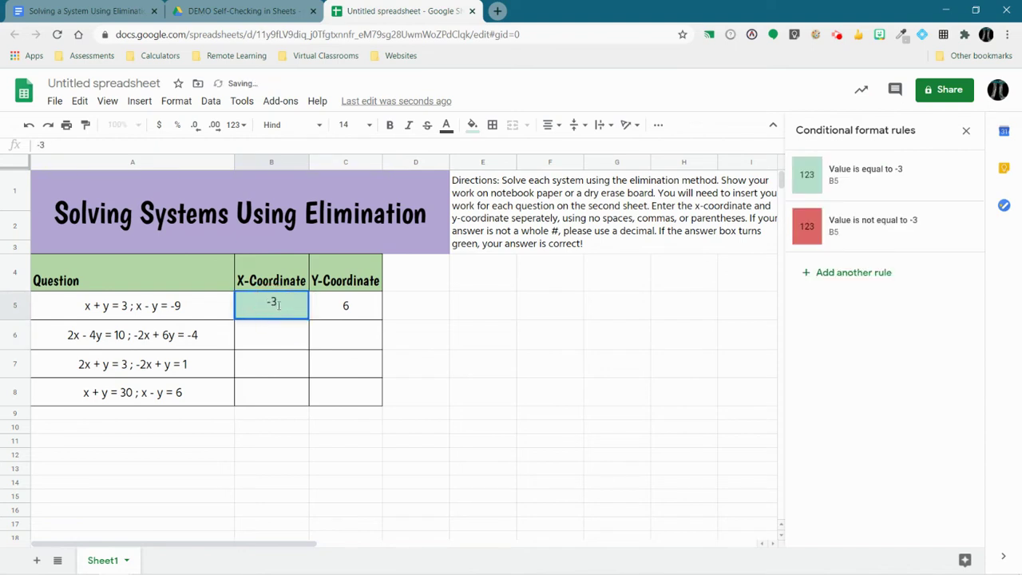
{"action": "key", "text": "Return"}
{"action": "left_click", "coordinate": [275, 307]}
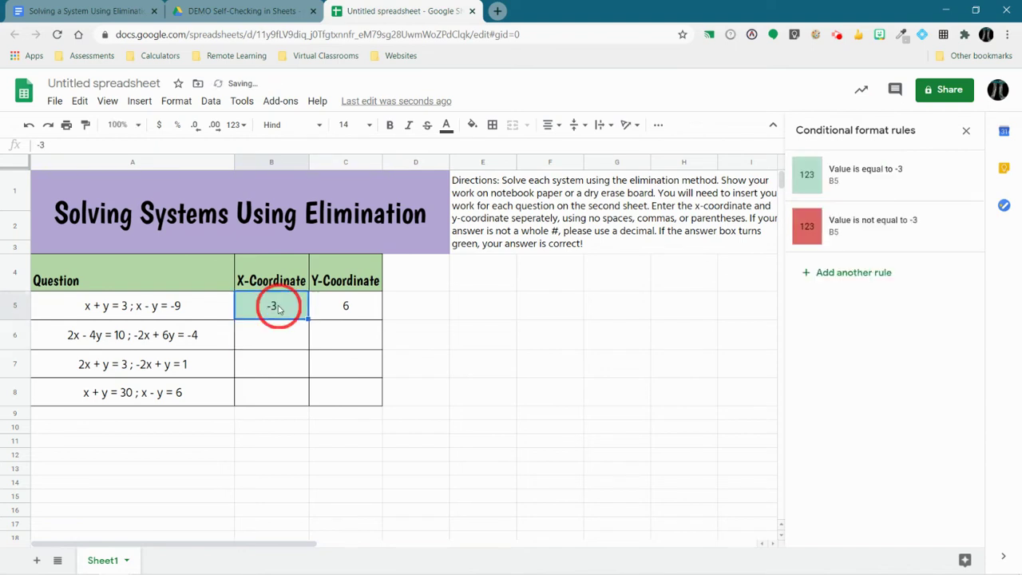
{"action": "right_click", "coordinate": [275, 306]}
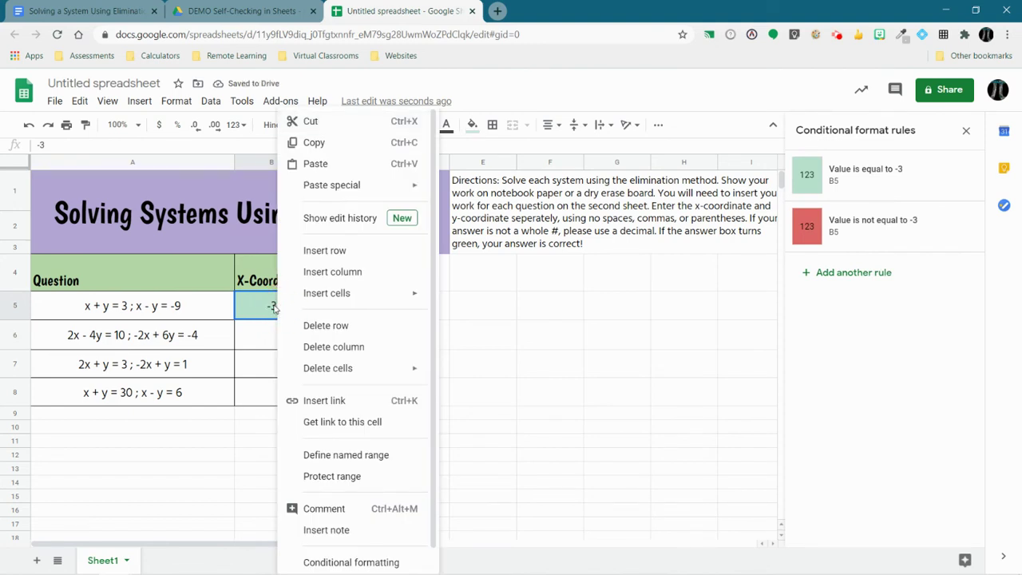
{"action": "left_click", "coordinate": [275, 306]}
{"action": "double_click", "coordinate": [272, 304]}
{"action": "type", "text": "/1"}
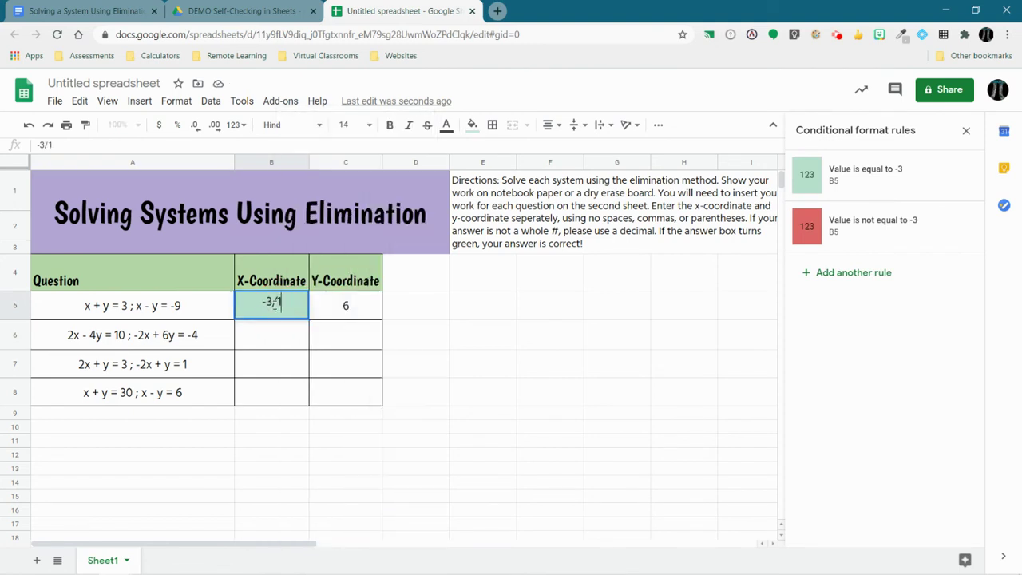
{"action": "key", "text": "Return"}
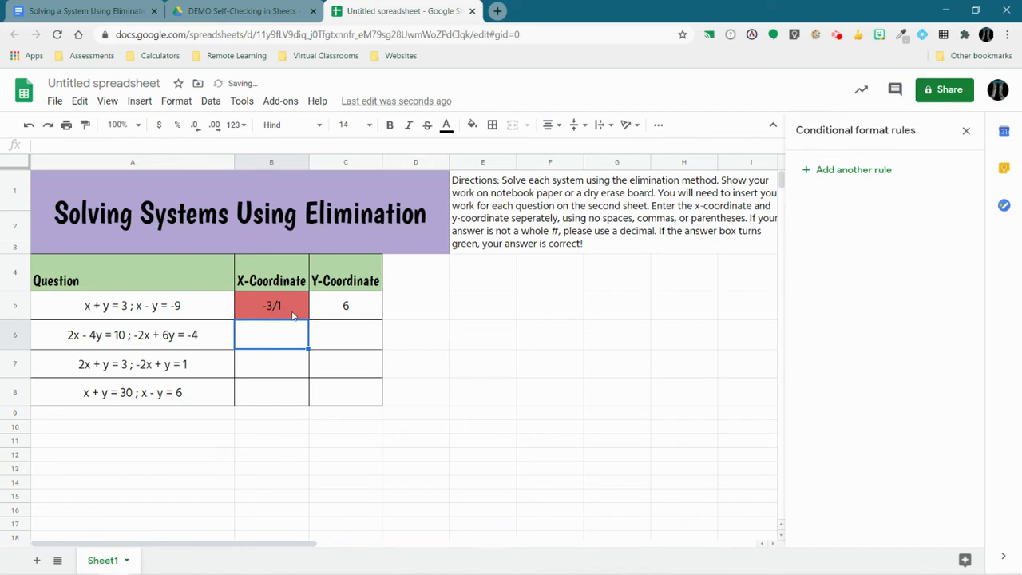
Remove the /1 from the answer in B5 so that it reads -3.
{"action": "left_click", "coordinate": [273, 305]}
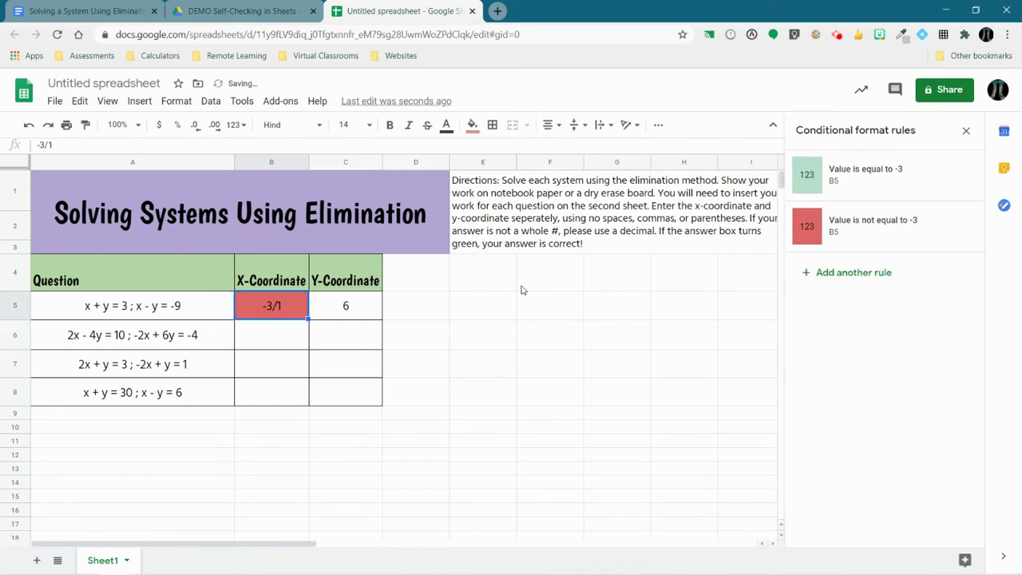
{"action": "double_click", "coordinate": [285, 305]}
{"action": "key", "text": "BackSpace"}
{"action": "key", "text": "BackSpace"}
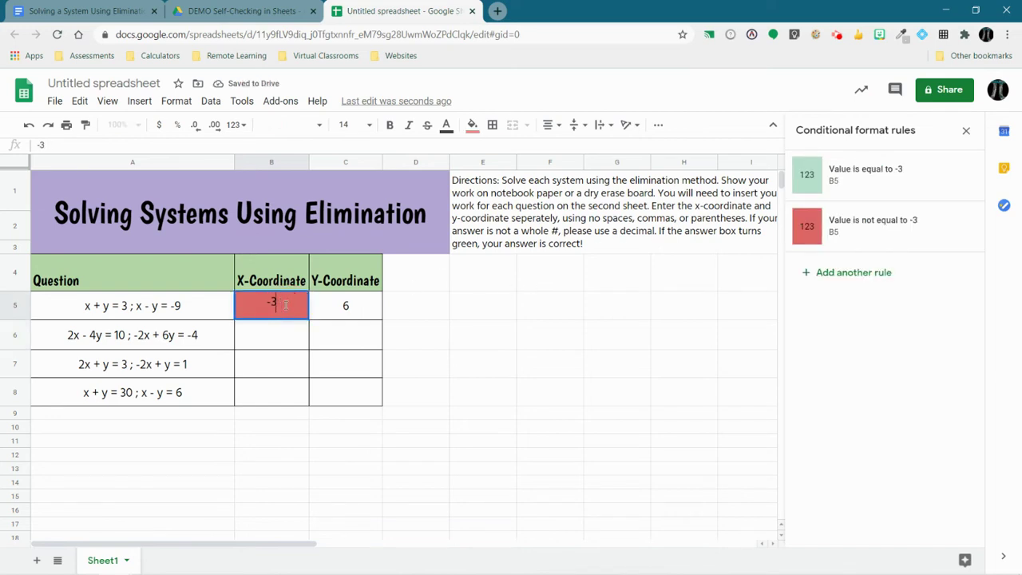
{"action": "left_click", "coordinate": [273, 338]}
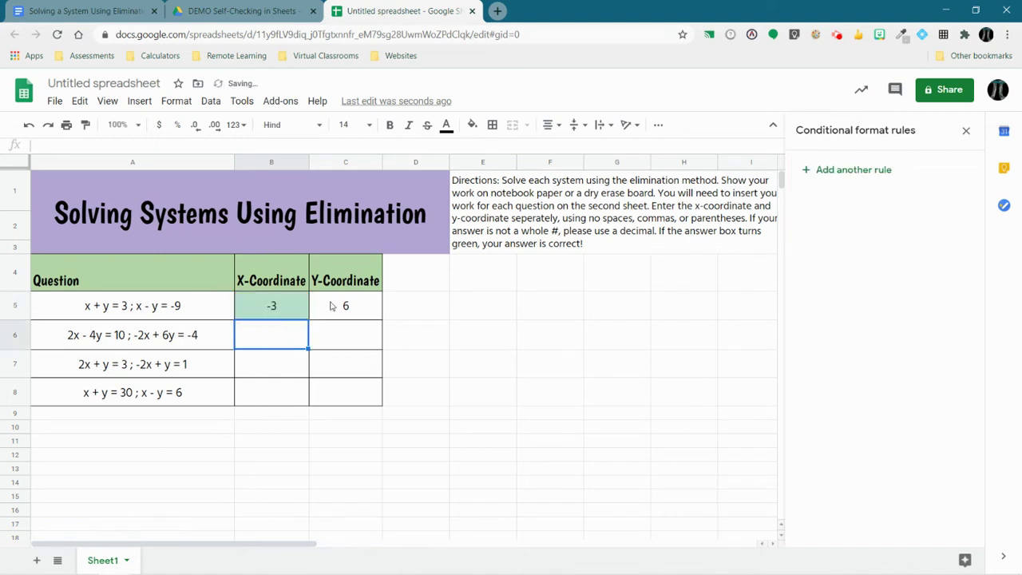
Add a conditional format rule to C5 that applies the default green style when the value is equal to 6.
{"action": "left_click", "coordinate": [361, 306]}
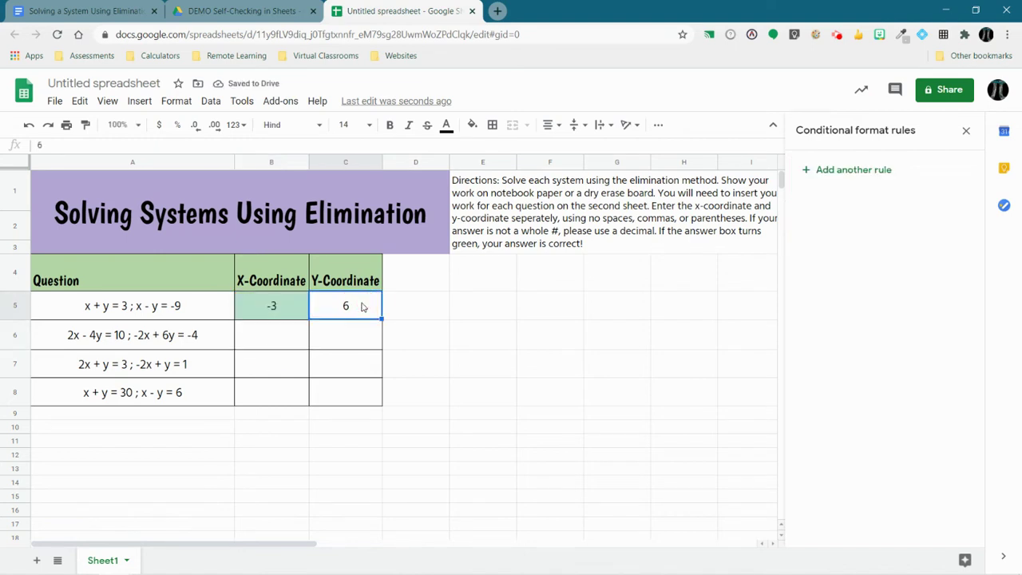
{"action": "left_click", "coordinate": [808, 173]}
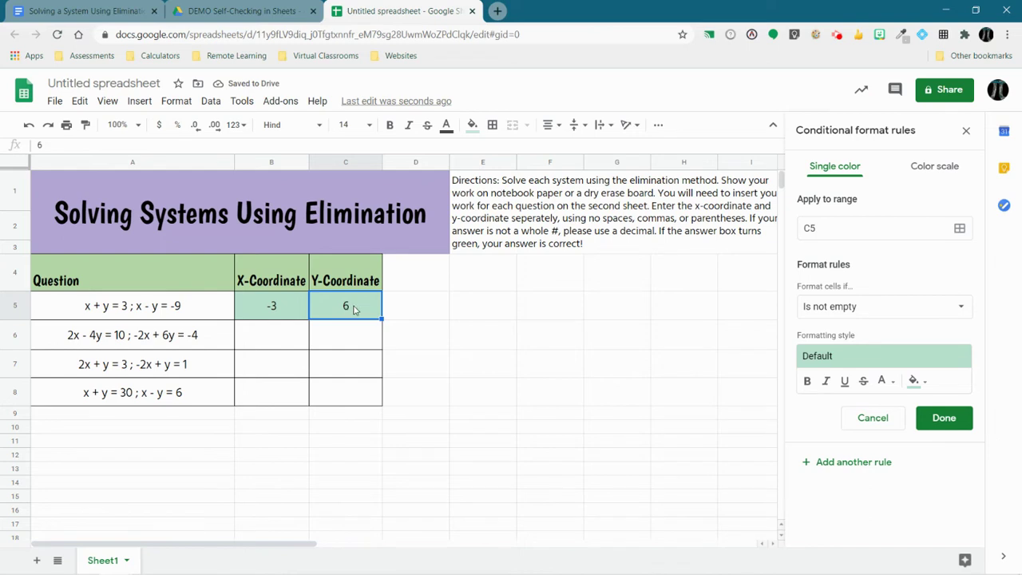
{"action": "left_click", "coordinate": [861, 310]}
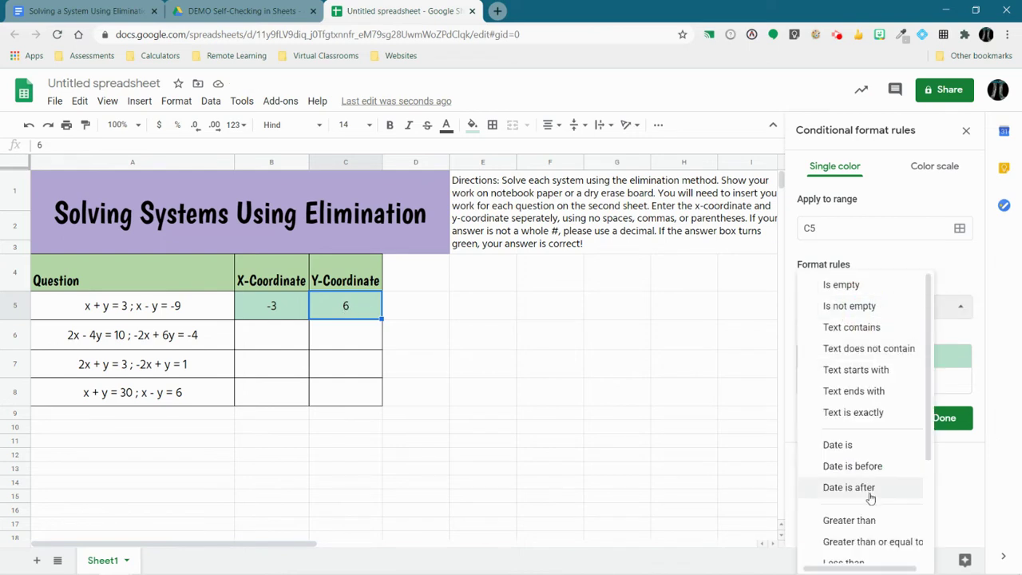
{"action": "scroll", "coordinate": [866, 491], "scroll_direction": "down", "scroll_amount": 2}
{"action": "left_click", "coordinate": [855, 452]}
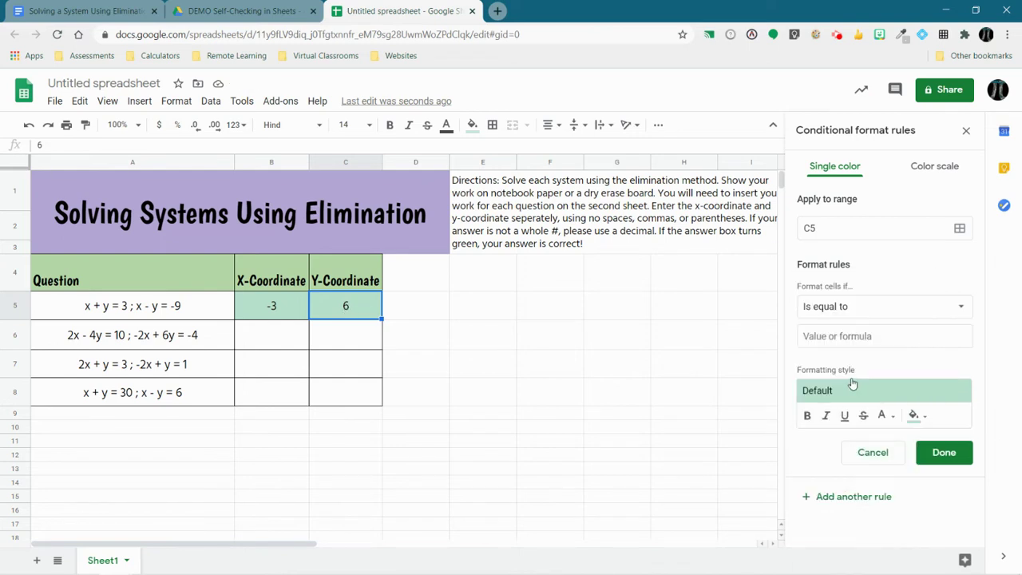
{"action": "left_click", "coordinate": [844, 337]}
{"action": "type", "text": "6"}
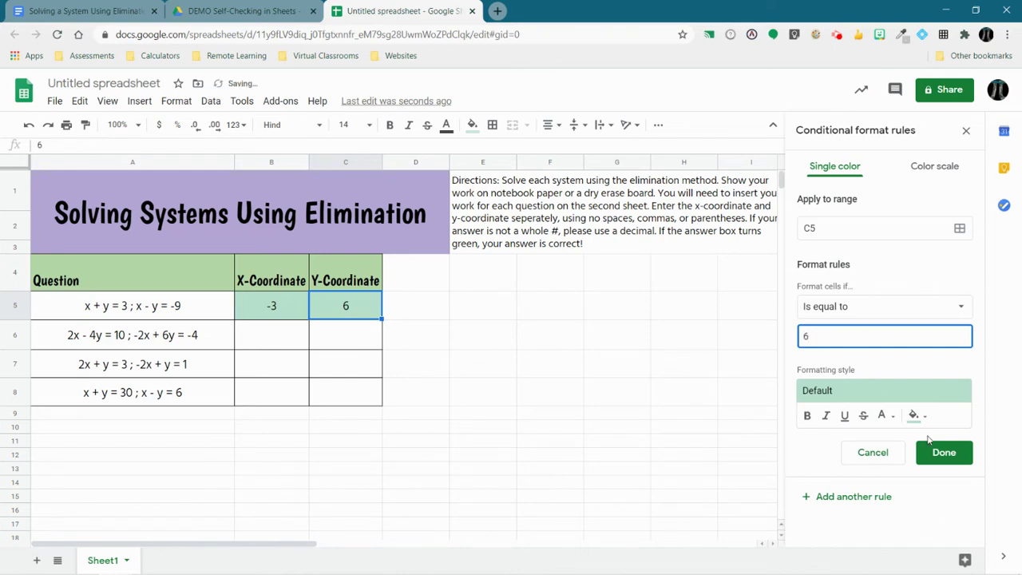
{"action": "left_click", "coordinate": [942, 457]}
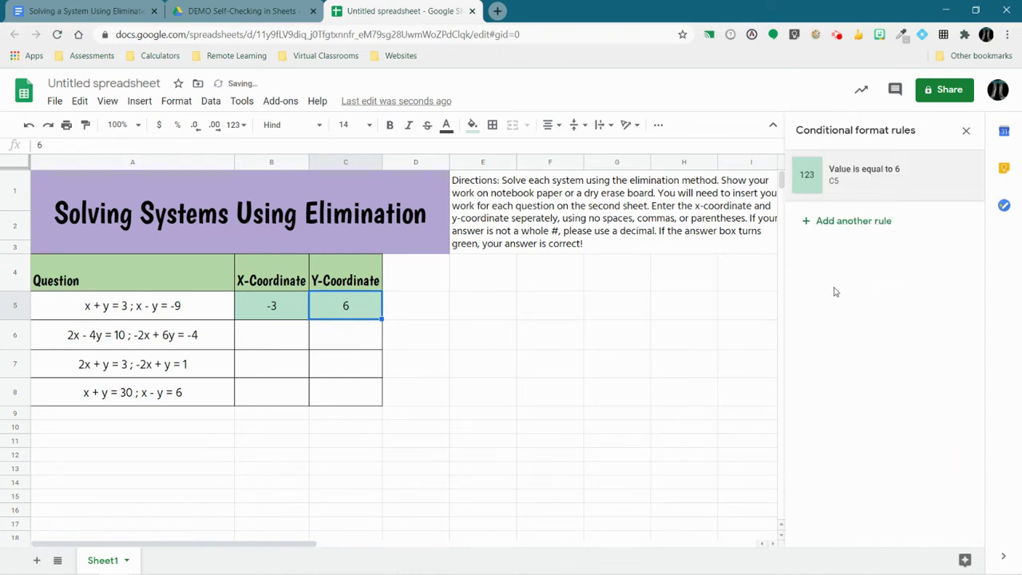
Add a second conditional format rule to C5 that fills the cell light red when the value is not equal to 6.
{"action": "left_click", "coordinate": [809, 222]}
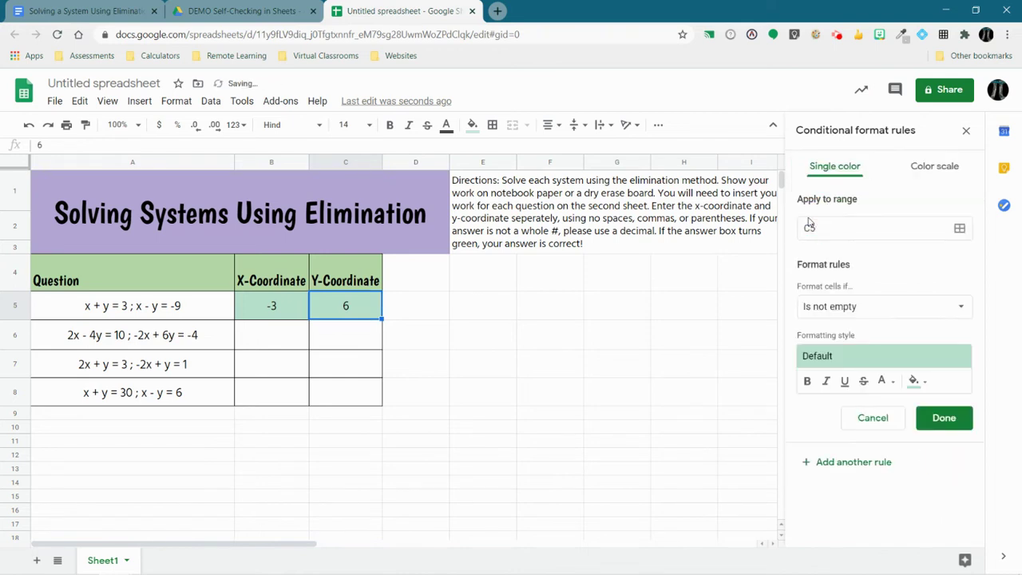
{"action": "left_click", "coordinate": [823, 307]}
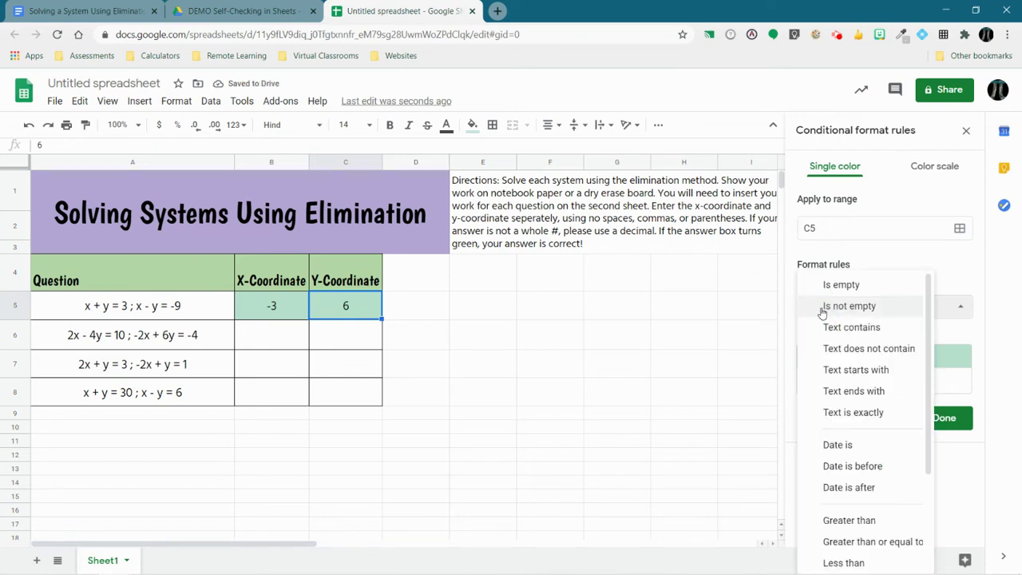
{"action": "scroll", "coordinate": [856, 505], "scroll_direction": "down", "scroll_amount": 2}
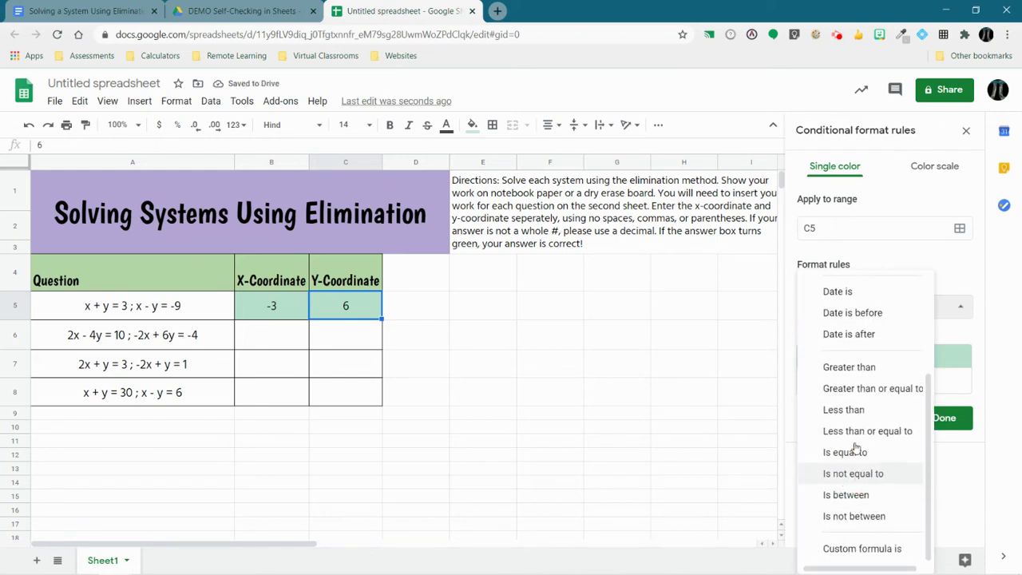
{"action": "left_click", "coordinate": [846, 475]}
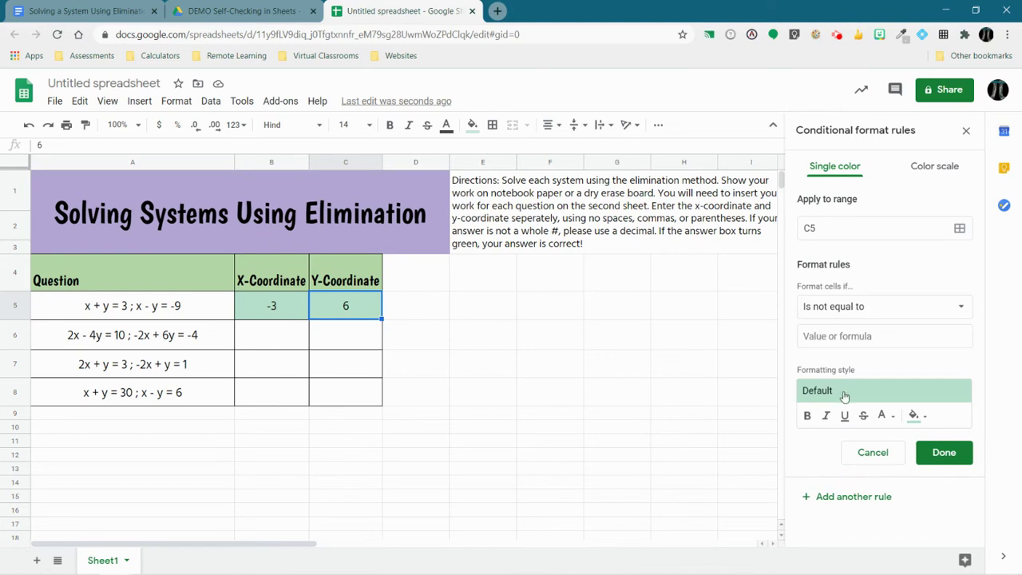
{"action": "left_click", "coordinate": [828, 336]}
{"action": "type", "text": "6"}
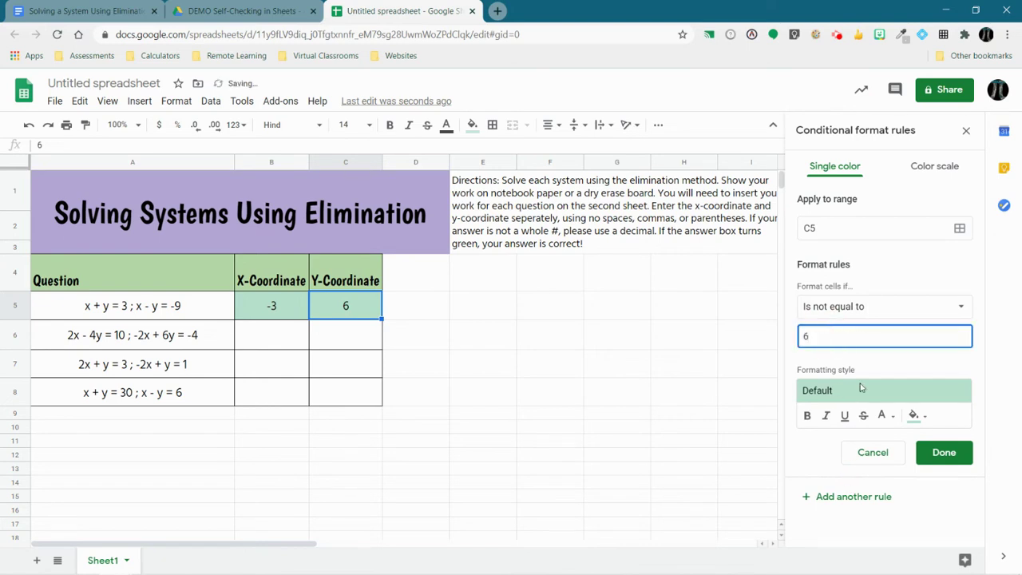
{"action": "left_click", "coordinate": [917, 416]}
{"action": "left_click", "coordinate": [807, 268]}
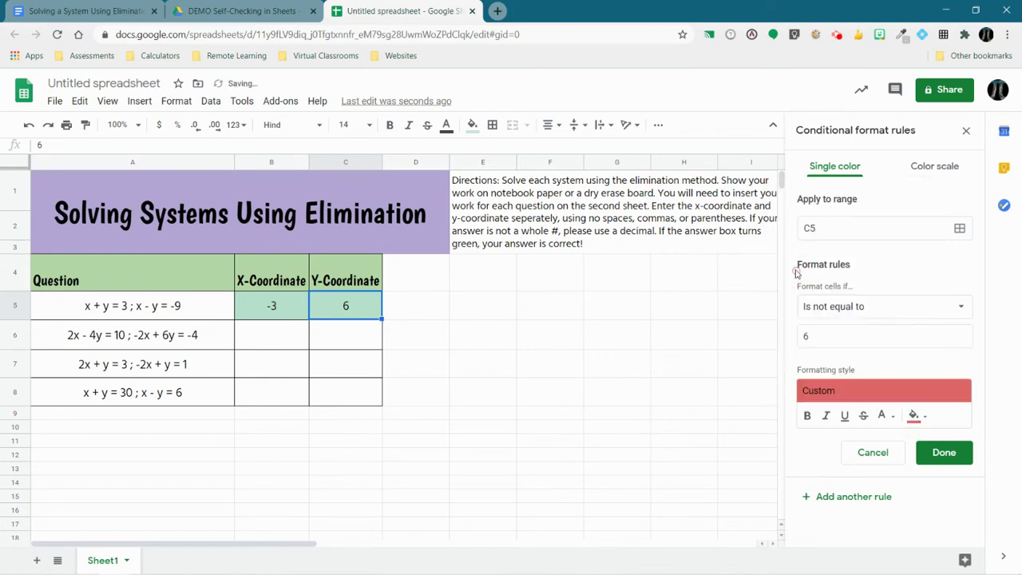
{"action": "left_click", "coordinate": [944, 452]}
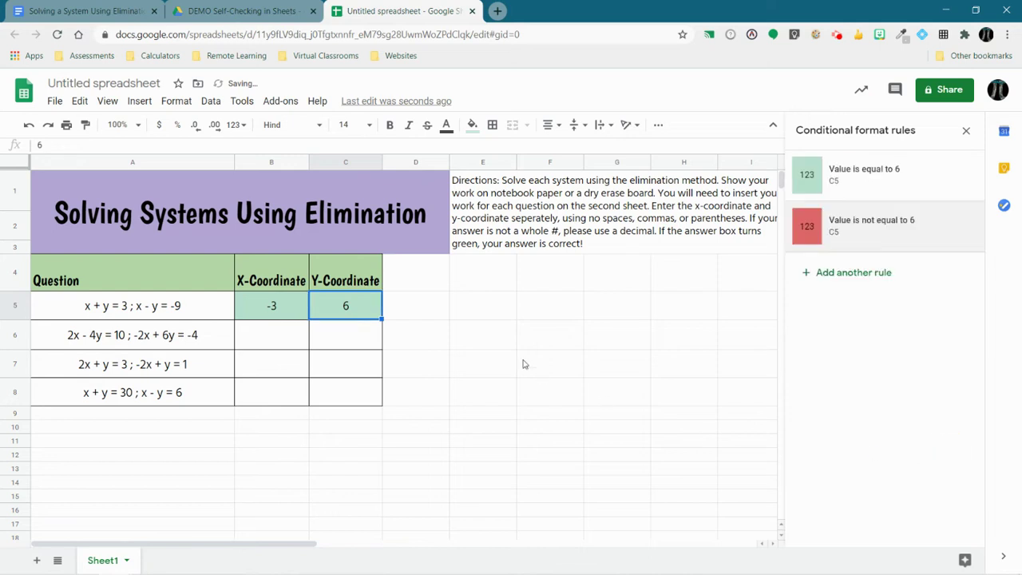
Test the rules on C5 by entering the incorrect answer 8.
{"action": "left_click", "coordinate": [524, 363]}
{"action": "double_click", "coordinate": [345, 304]}
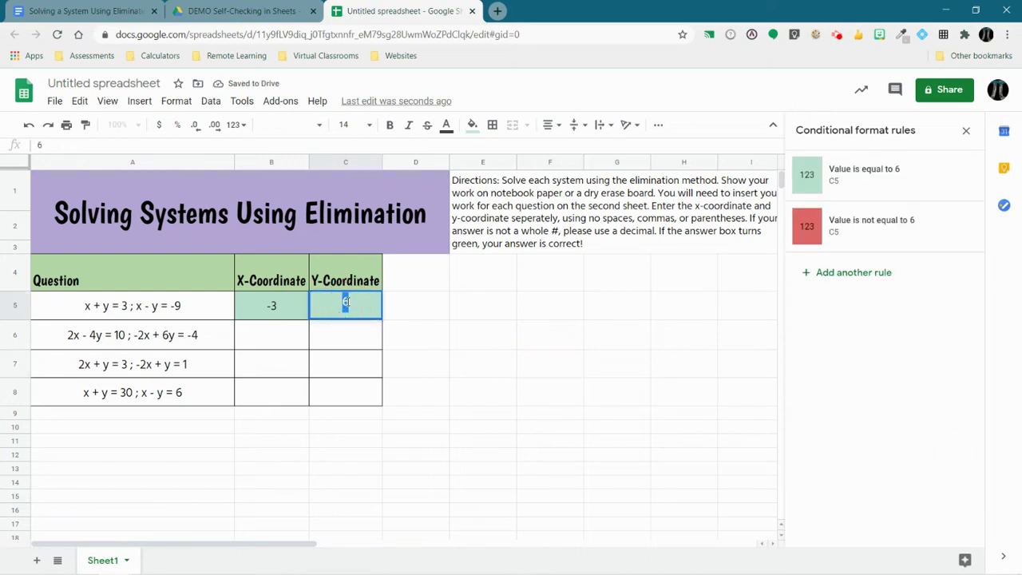
{"action": "type", "text": "8"}
{"action": "left_click", "coordinate": [435, 314]}
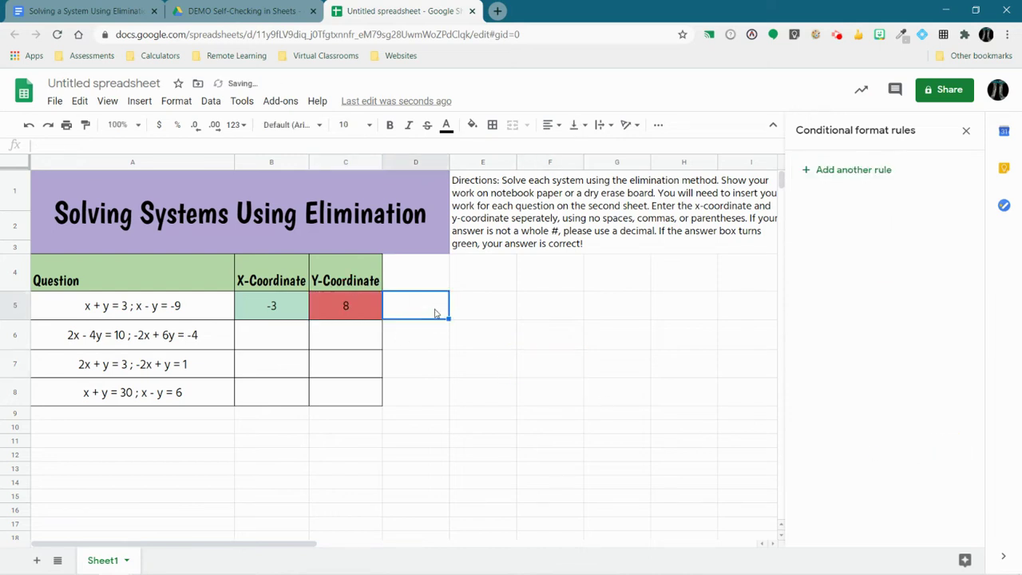
Clear the test answers from C5 and B5.
{"action": "left_click", "coordinate": [345, 306]}
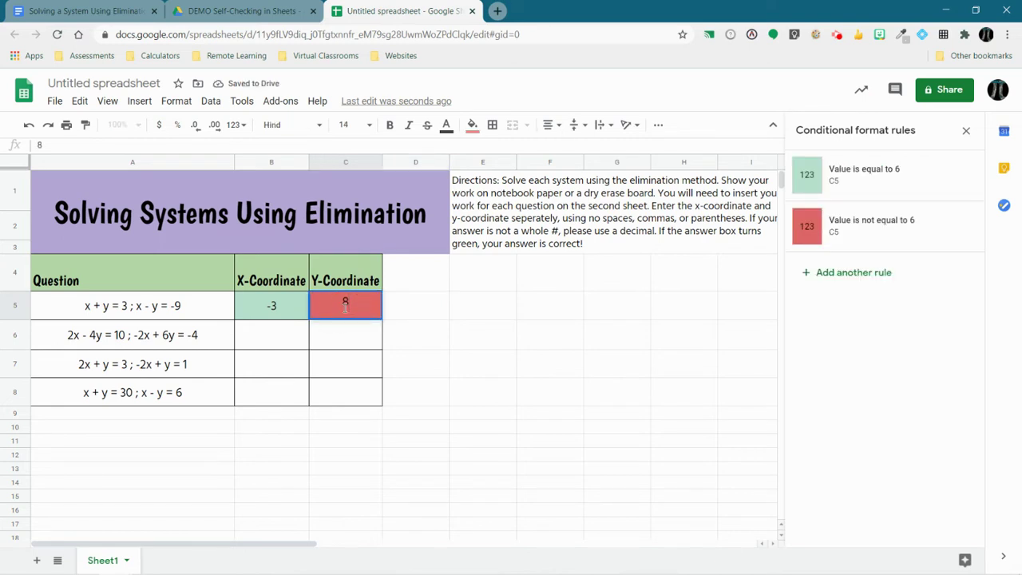
{"action": "left_click", "coordinate": [276, 312]}
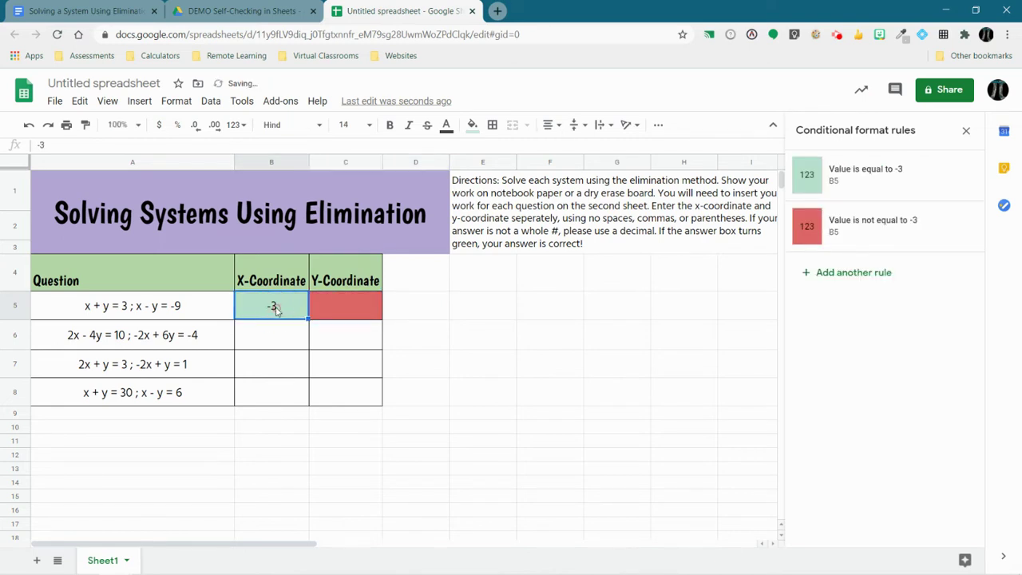
{"action": "double_click", "coordinate": [276, 310]}
{"action": "left_click", "coordinate": [479, 342]}
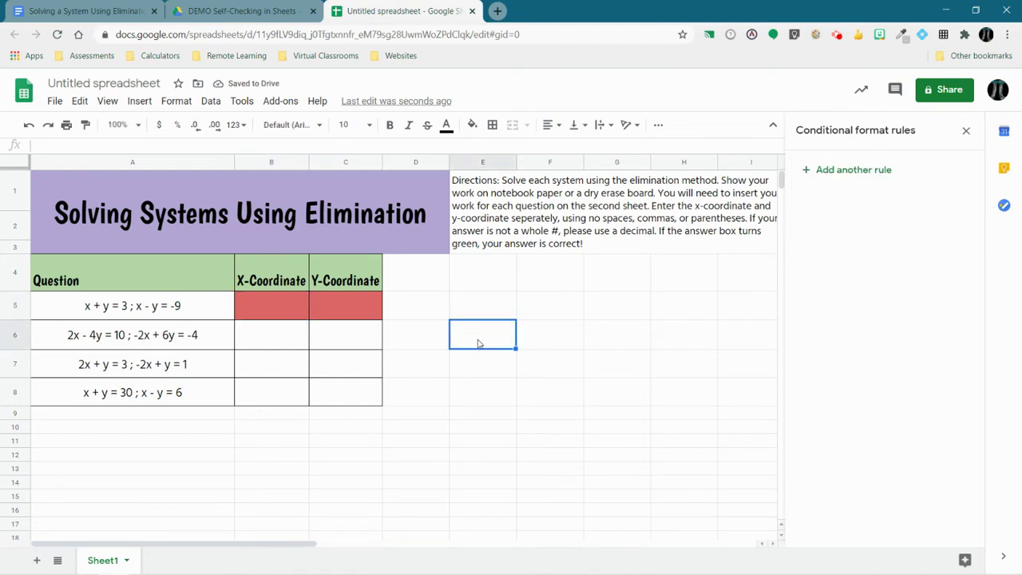
Look up the second system's solution in the homework document and enter 11 in B6 and 3 in C6.
{"action": "left_click", "coordinate": [279, 336]}
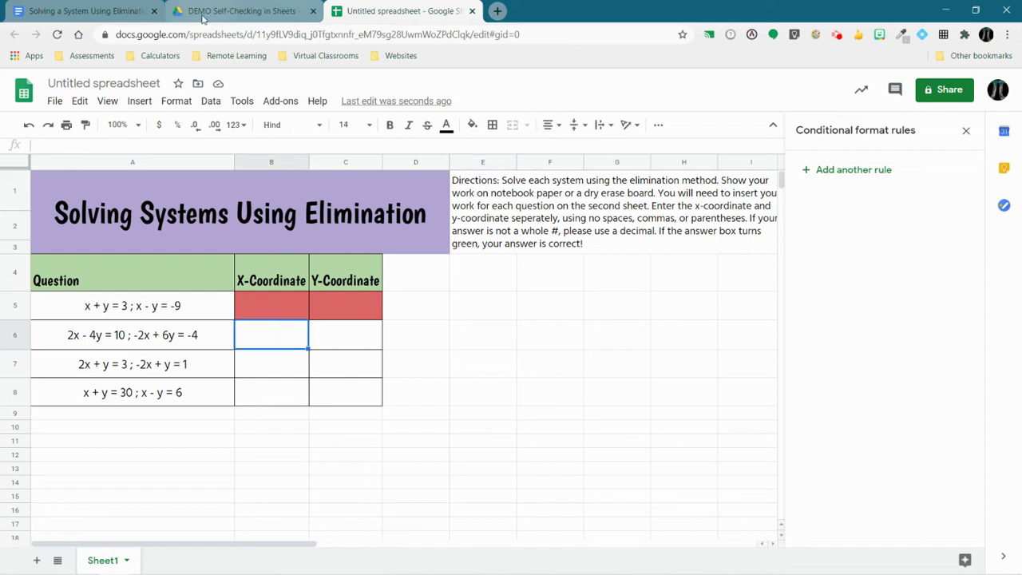
{"action": "left_click", "coordinate": [93, 13]}
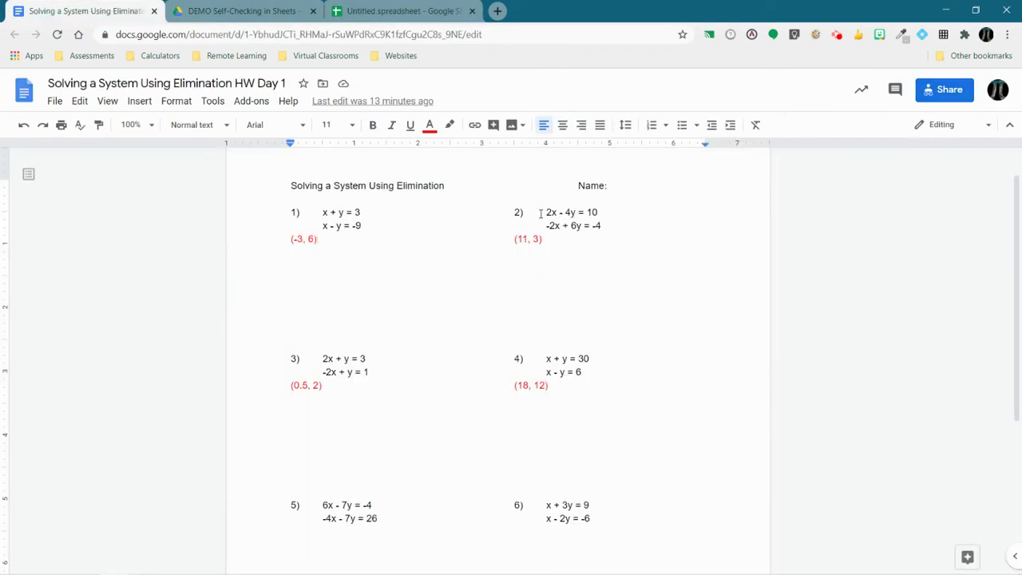
{"action": "left_click", "coordinate": [385, 12]}
{"action": "type", "text": "11"}
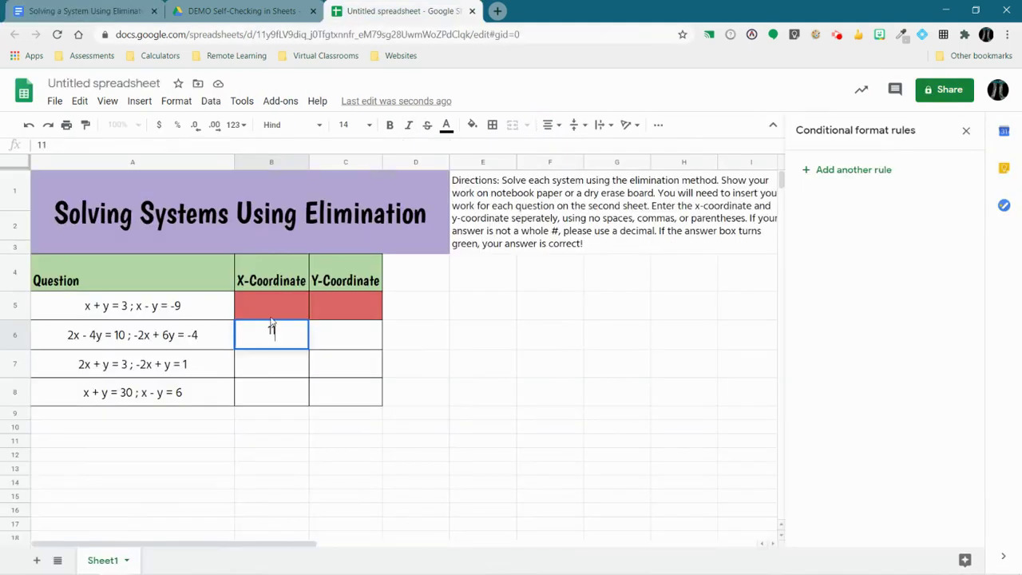
{"action": "left_click", "coordinate": [350, 343]}
{"action": "type", "text": "3"}
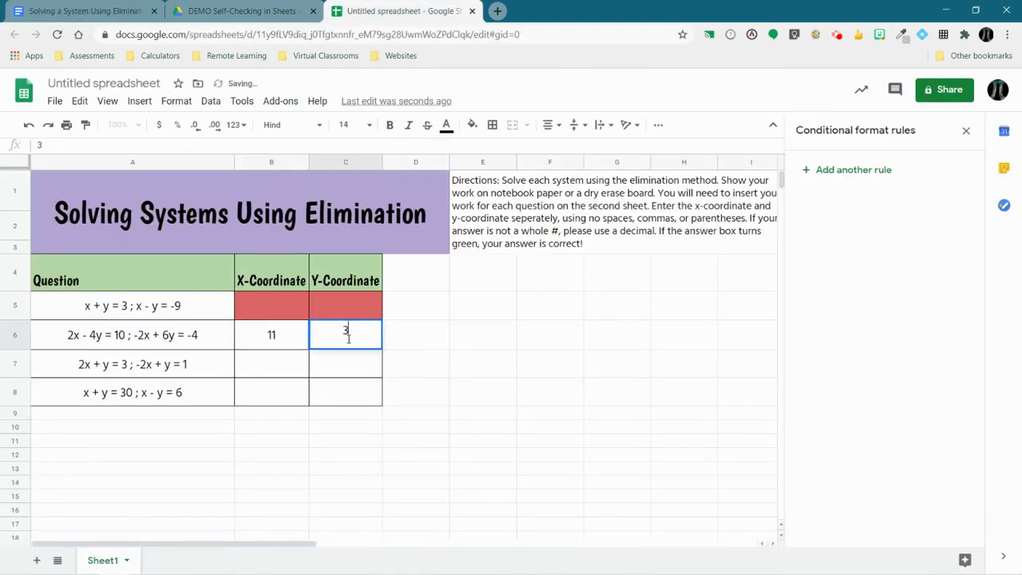
{"action": "left_click", "coordinate": [524, 348]}
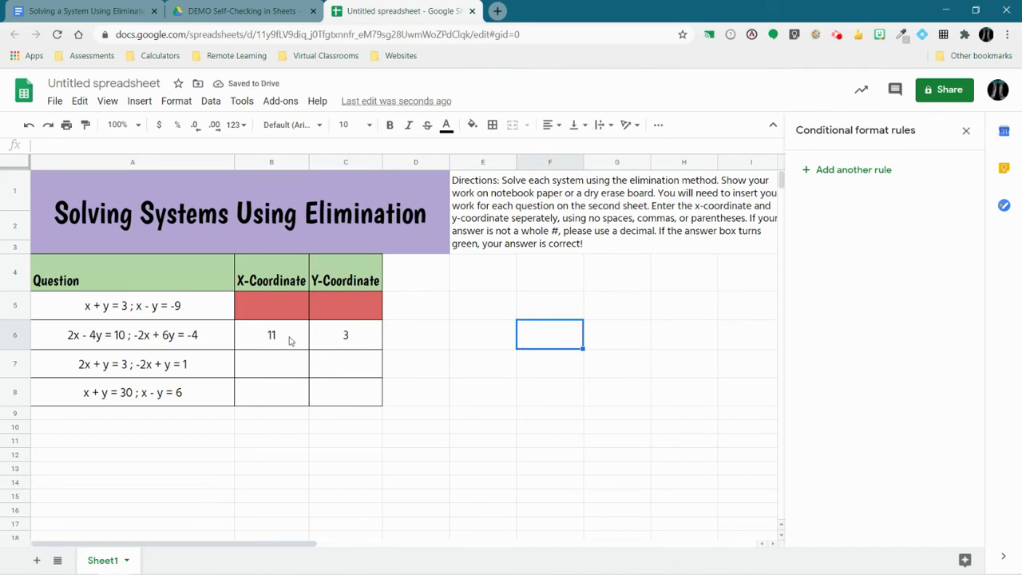
Add a conditional format rule to B6 that applies the default green fill when the value is equal to 11.
{"action": "right_click", "coordinate": [289, 341]}
{"action": "left_click", "coordinate": [270, 338]}
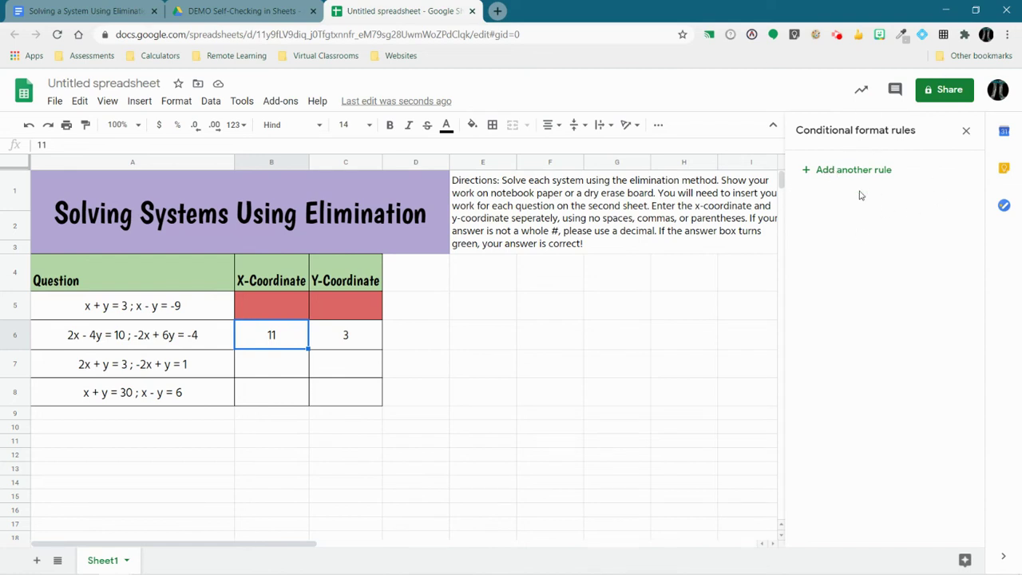
{"action": "left_click", "coordinate": [177, 102]}
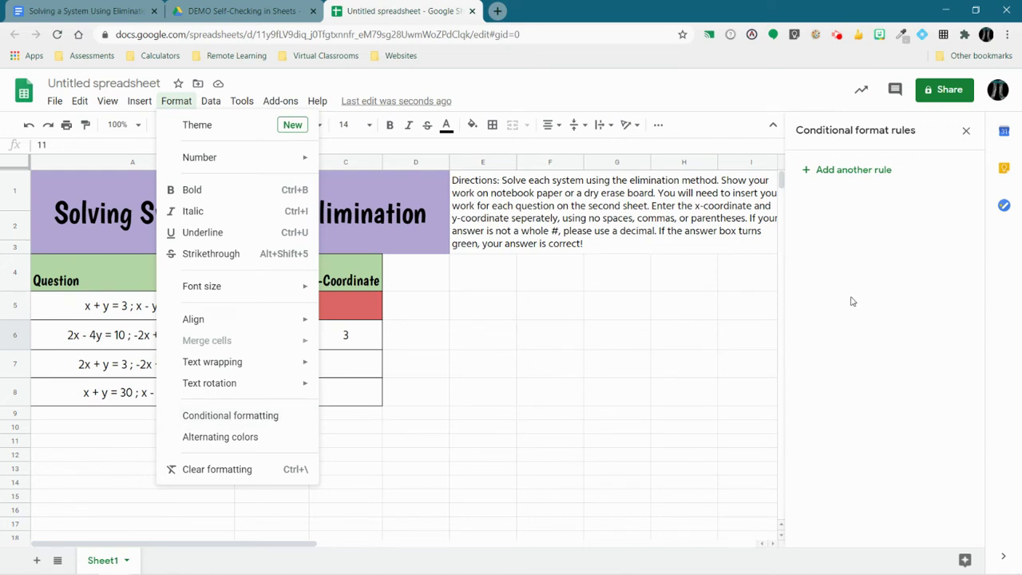
{"action": "left_click", "coordinate": [859, 173]}
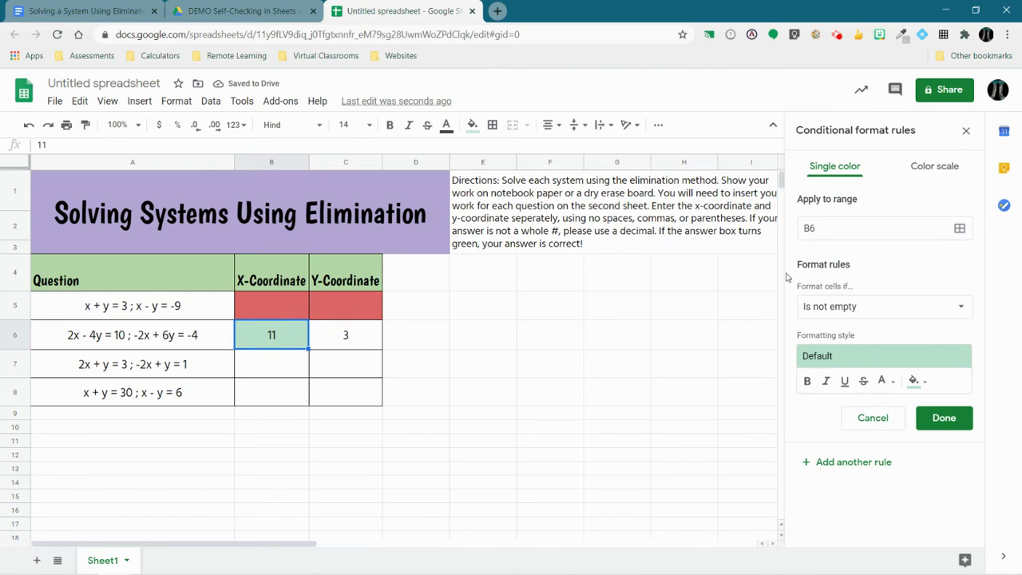
{"action": "left_click", "coordinate": [839, 315]}
{"action": "scroll", "coordinate": [842, 415], "scroll_direction": "down", "scroll_amount": 2}
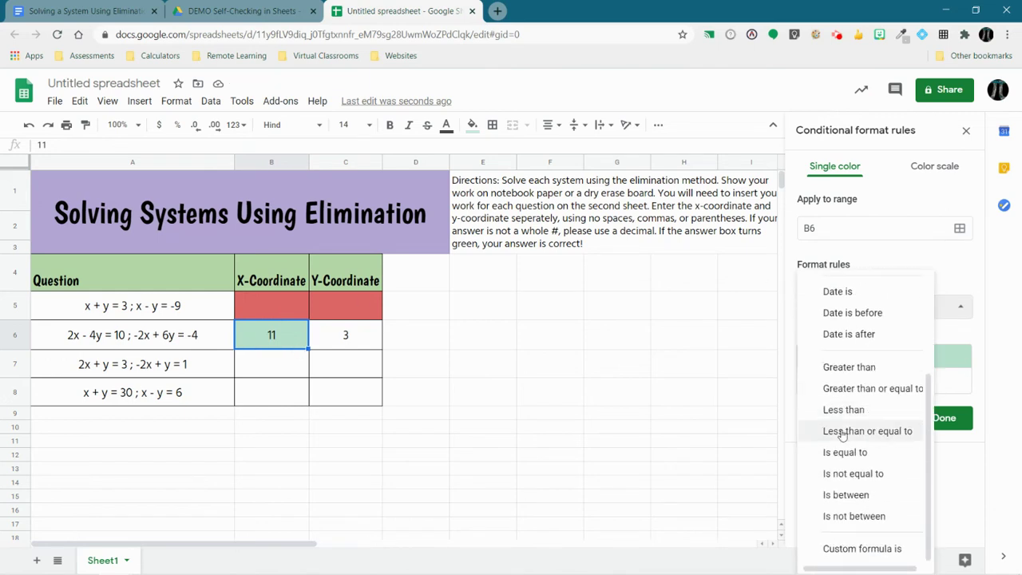
{"action": "left_click", "coordinate": [844, 453]}
{"action": "left_click", "coordinate": [833, 344]}
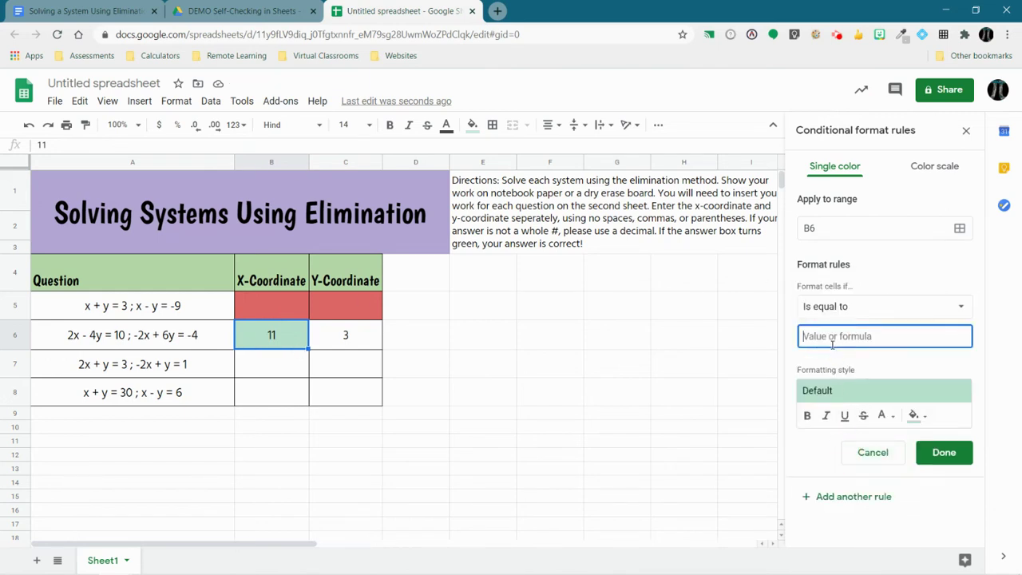
{"action": "type", "text": "11"}
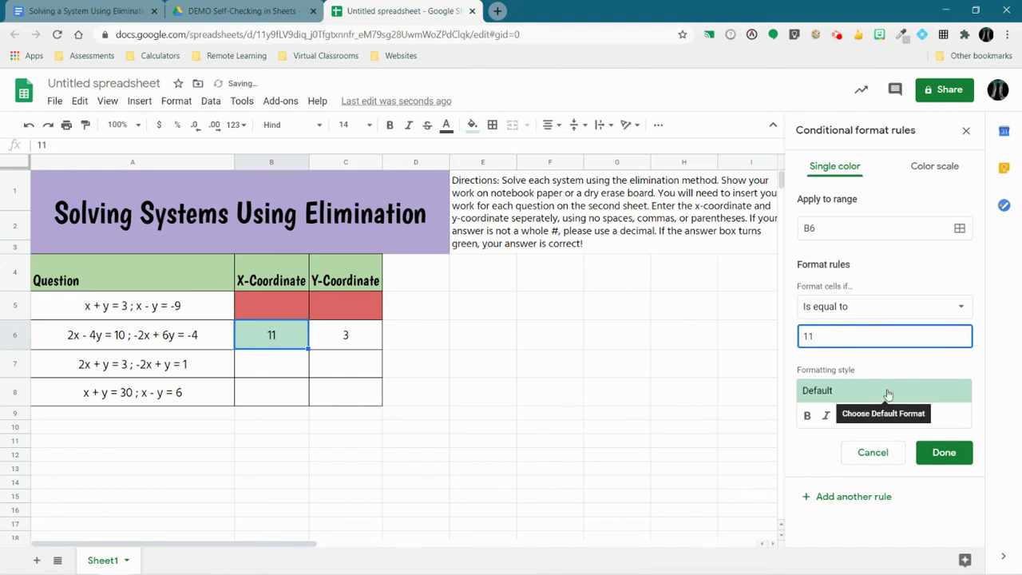
{"action": "left_click", "coordinate": [949, 457]}
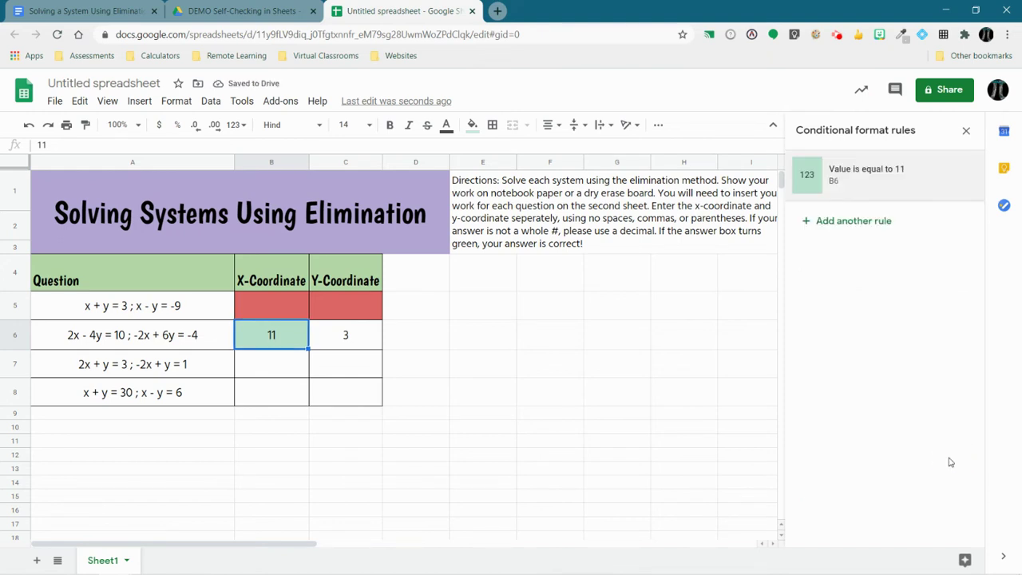
Add a second conditional format rule to B6 that fills the cell light red when the value is not equal to 11.
{"action": "left_click", "coordinate": [813, 222]}
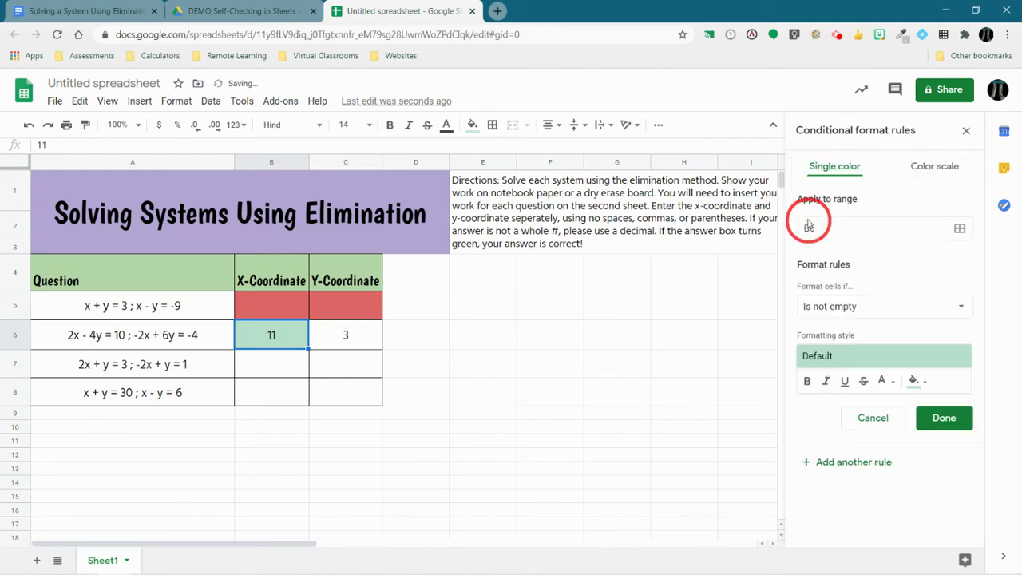
{"action": "left_click", "coordinate": [816, 309]}
{"action": "scroll", "coordinate": [857, 416], "scroll_direction": "down", "scroll_amount": 2}
{"action": "left_click", "coordinate": [853, 473]}
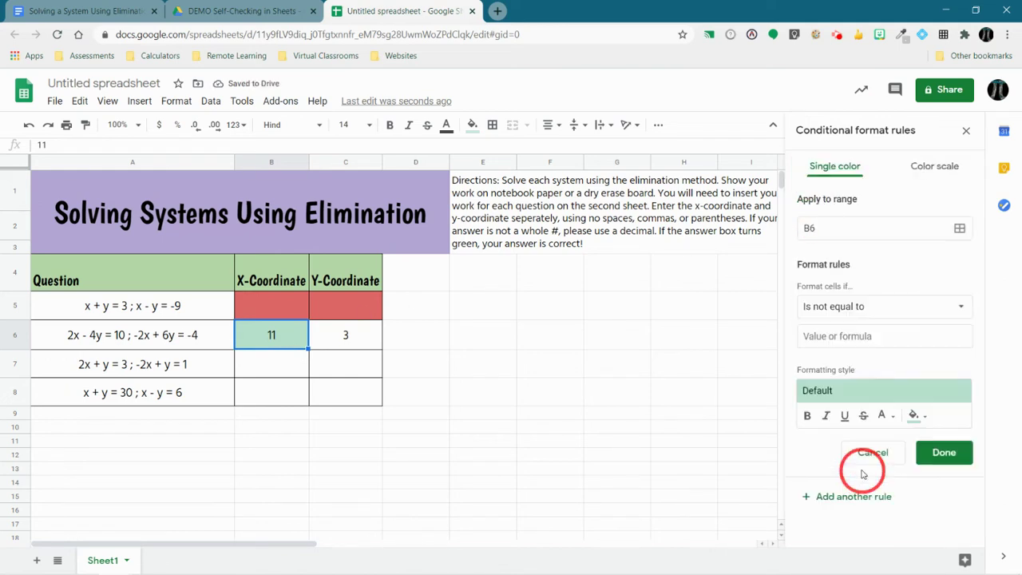
{"action": "left_click", "coordinate": [853, 339]}
{"action": "type", "text": "11"}
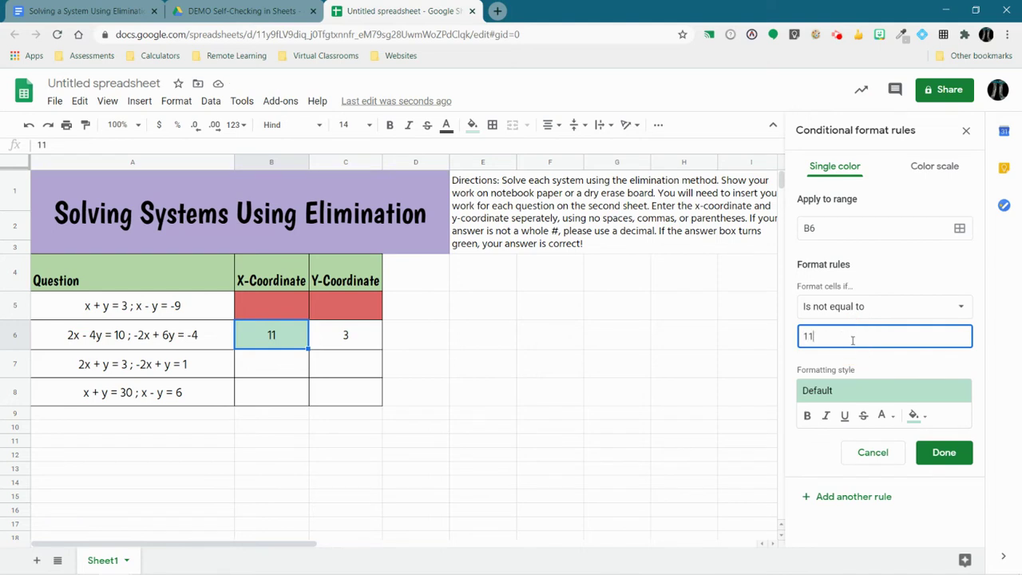
{"action": "left_click", "coordinate": [912, 416]}
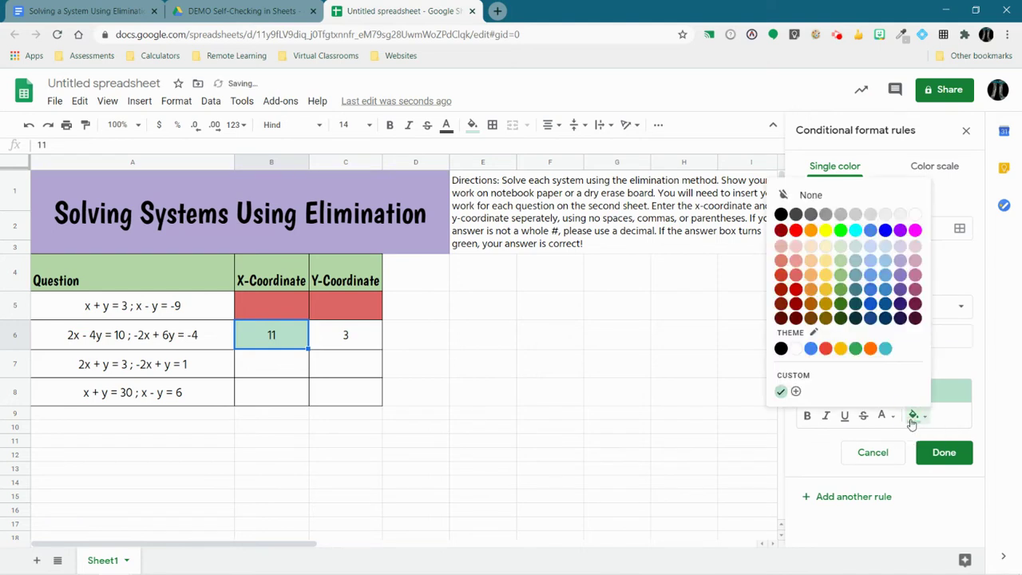
{"action": "left_click", "coordinate": [795, 275]}
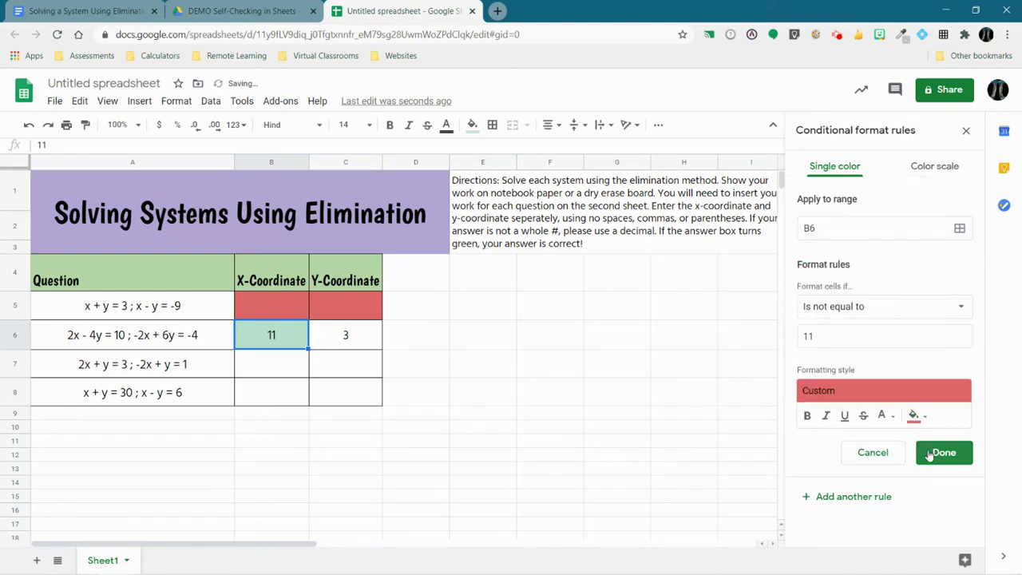
{"action": "left_click", "coordinate": [930, 453]}
{"action": "left_click", "coordinate": [423, 364]}
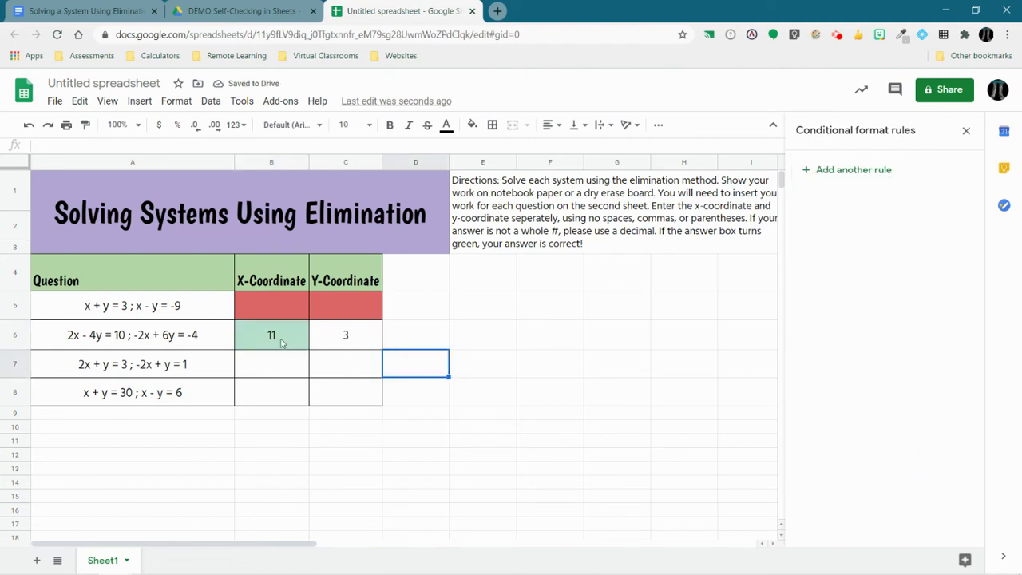
Test the rules on B6 with the incorrect answer 10 and clear the cell.
{"action": "left_click", "coordinate": [267, 335]}
{"action": "type", "text": "1"}
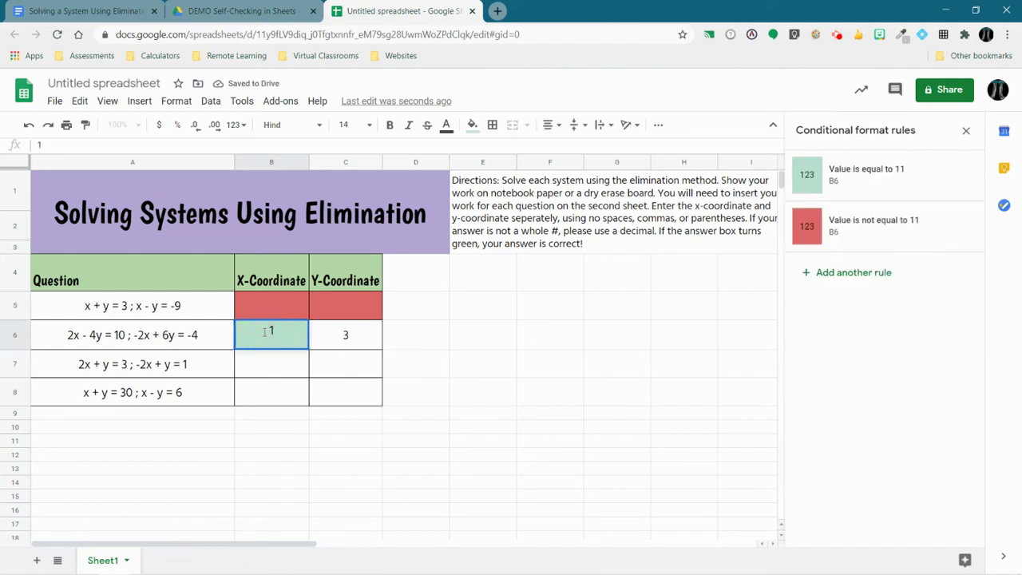
{"action": "type", "text": "0"}
{"action": "key", "text": "Return"}
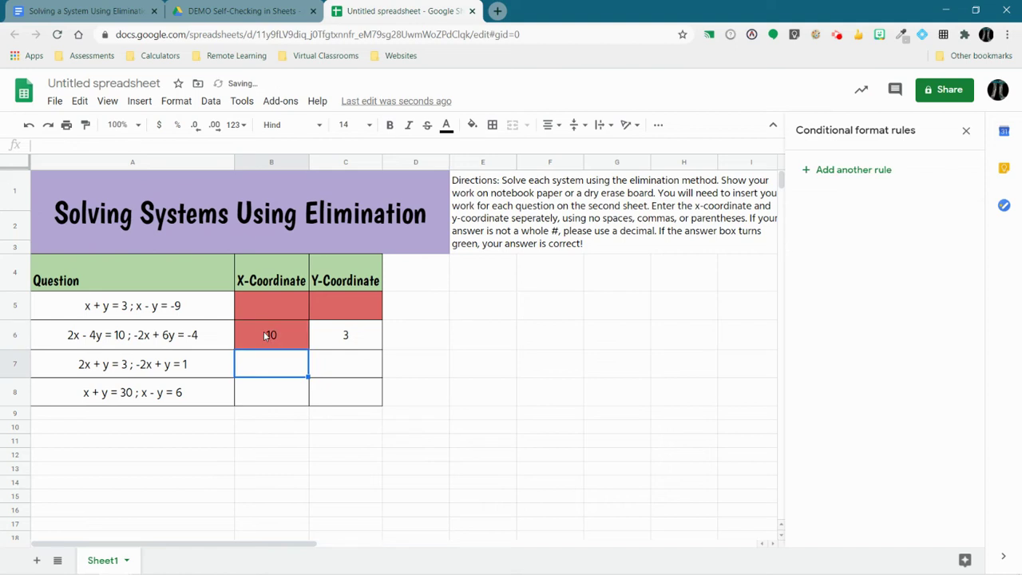
{"action": "left_click", "coordinate": [271, 335]}
{"action": "type", "text": "1"}
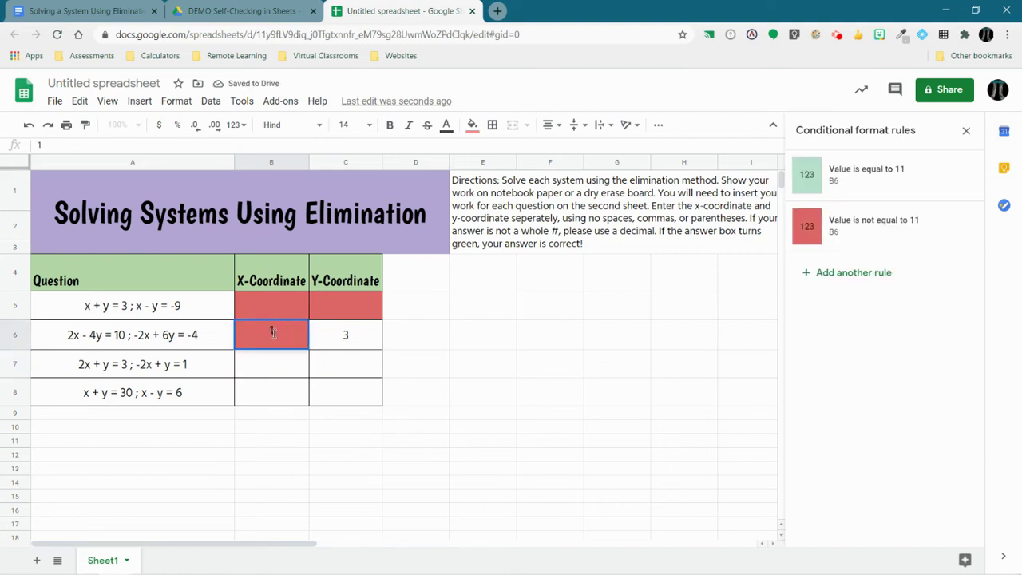
Add a conditional format rule to C6 that applies the default green fill when the value is equal to 3.
{"action": "left_click", "coordinate": [362, 338]}
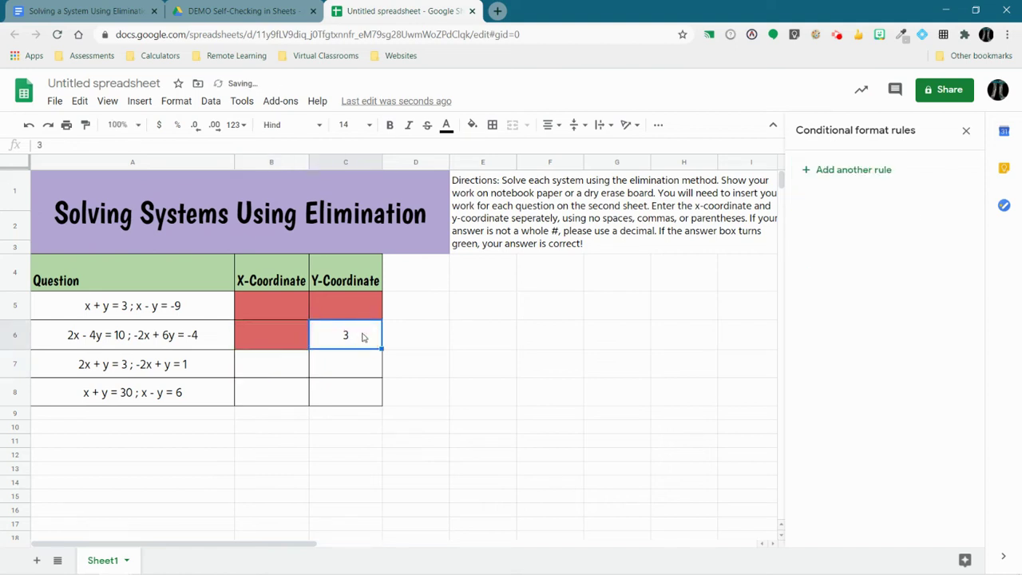
{"action": "left_click", "coordinate": [811, 171]}
{"action": "left_click", "coordinate": [914, 318]}
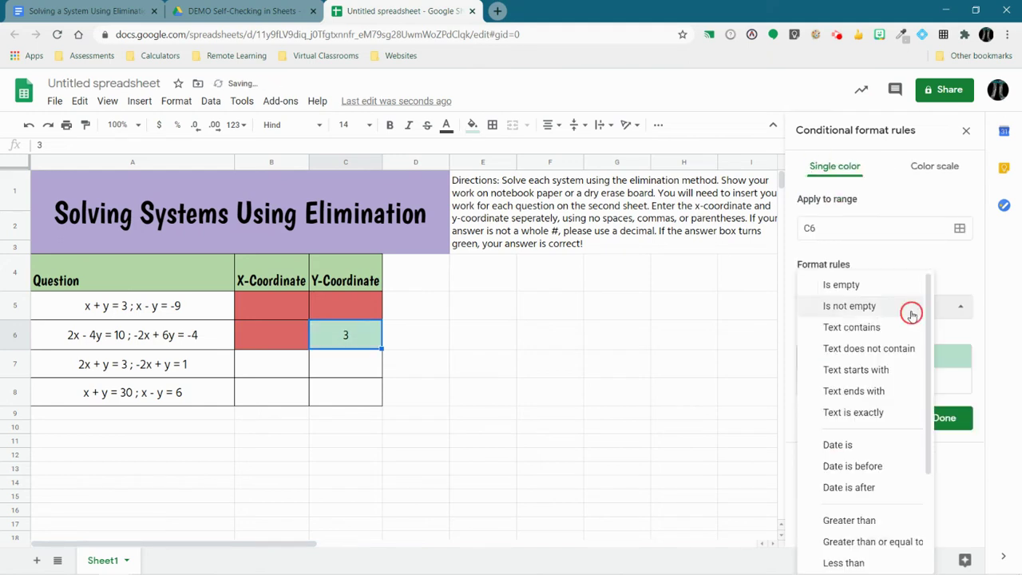
{"action": "scroll", "coordinate": [913, 415], "scroll_direction": "down", "scroll_amount": 2}
{"action": "left_click", "coordinate": [859, 460]}
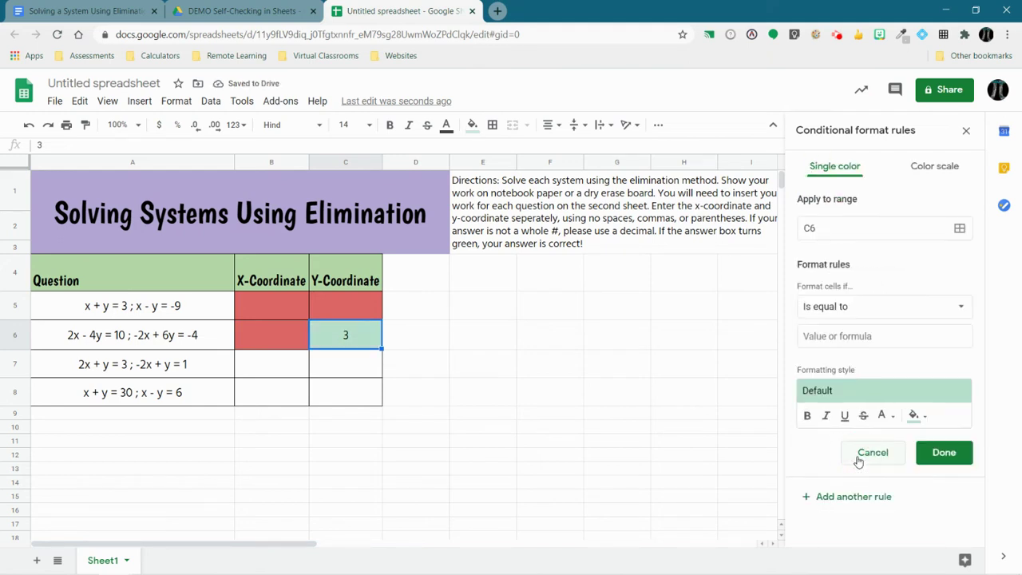
{"action": "left_click", "coordinate": [844, 335]}
{"action": "type", "text": "3"}
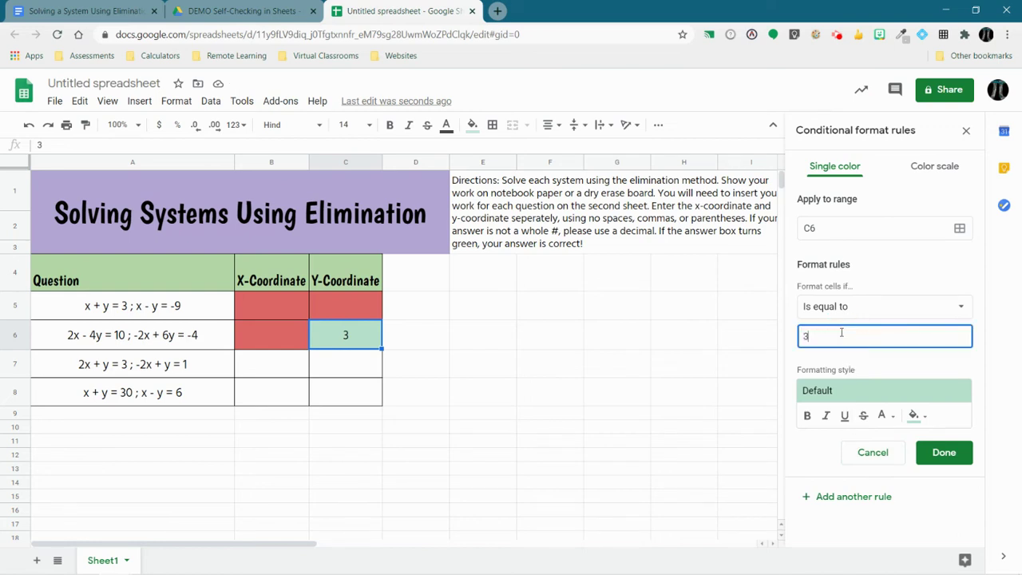
{"action": "left_click", "coordinate": [942, 452]}
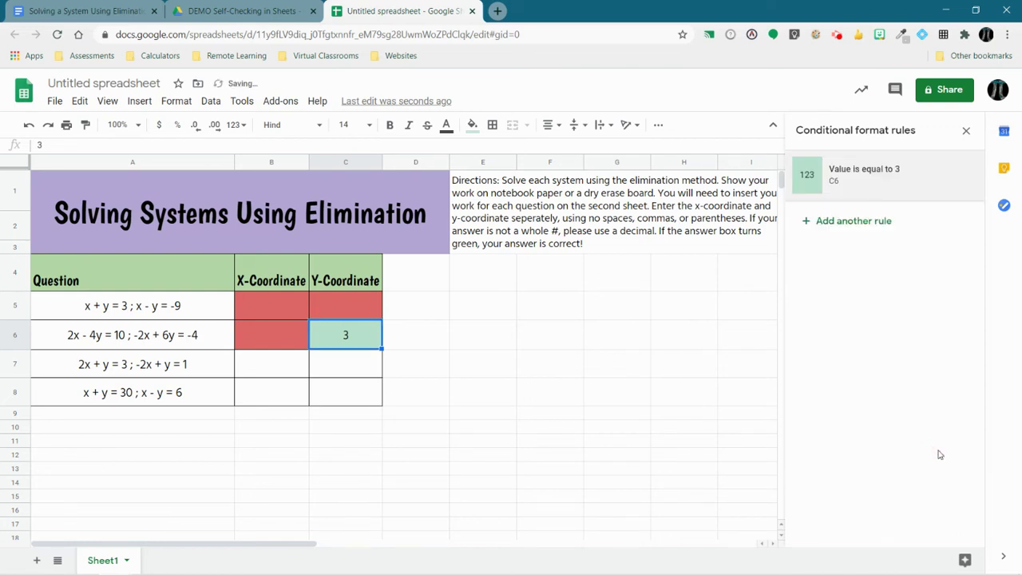
Add a second conditional format rule to C6 that fills the cell light red when the value is not equal to 3.
{"action": "left_click", "coordinate": [807, 220]}
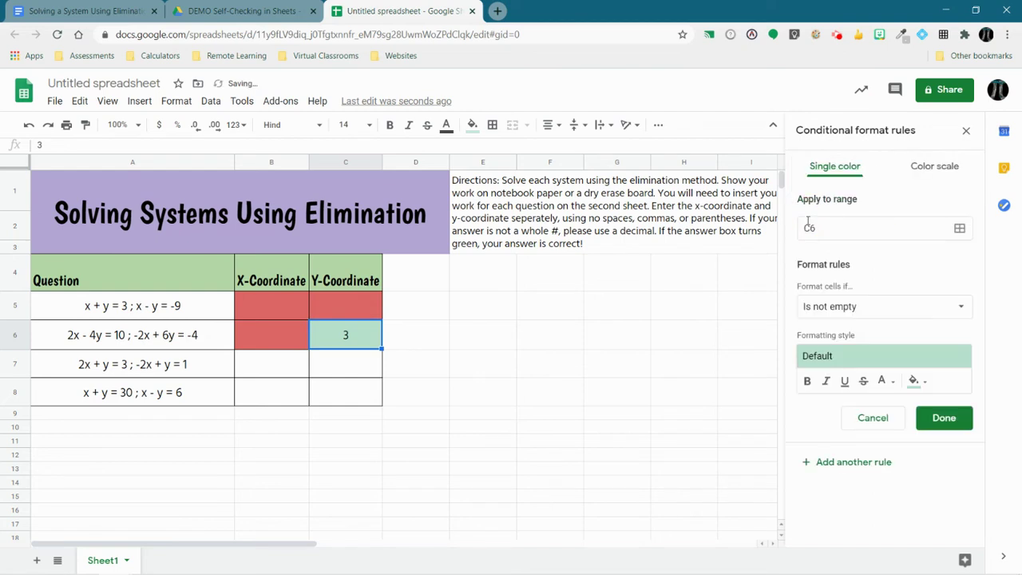
{"action": "left_click", "coordinate": [843, 313]}
{"action": "scroll", "coordinate": [862, 423], "scroll_direction": "down", "scroll_amount": 2}
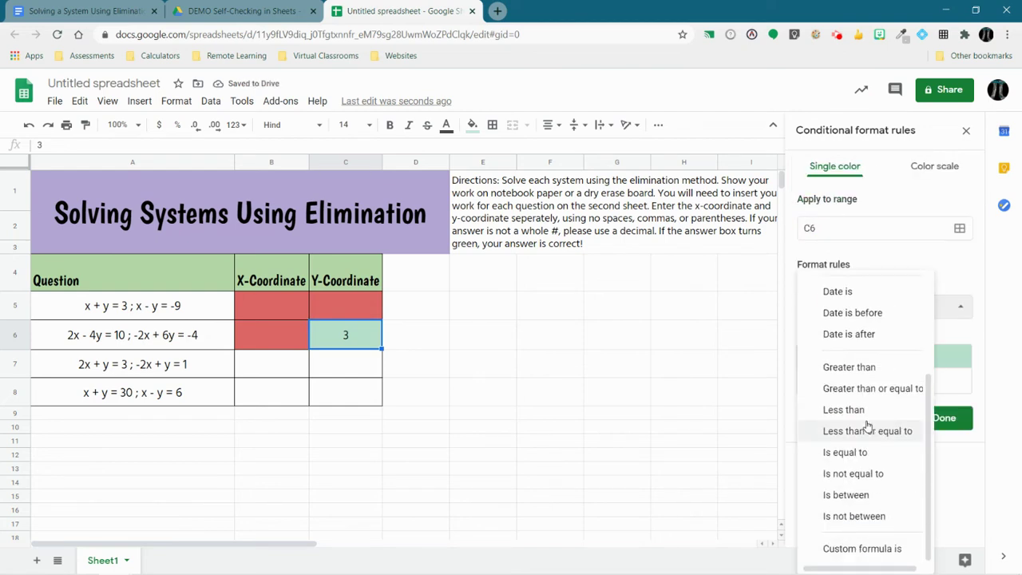
{"action": "left_click", "coordinate": [853, 474]}
{"action": "left_click", "coordinate": [860, 339]}
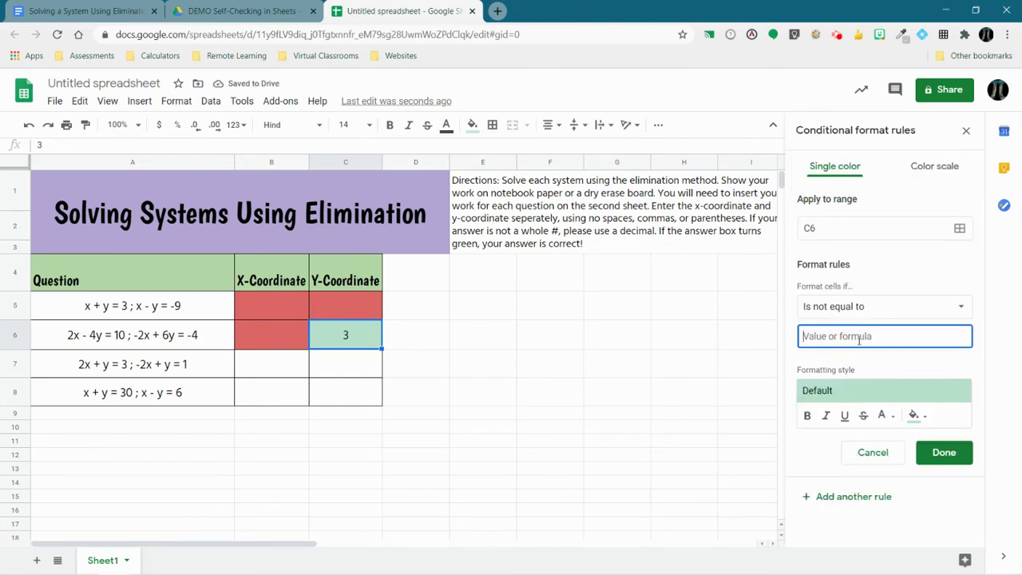
{"action": "type", "text": "3"}
{"action": "left_click", "coordinate": [915, 415]}
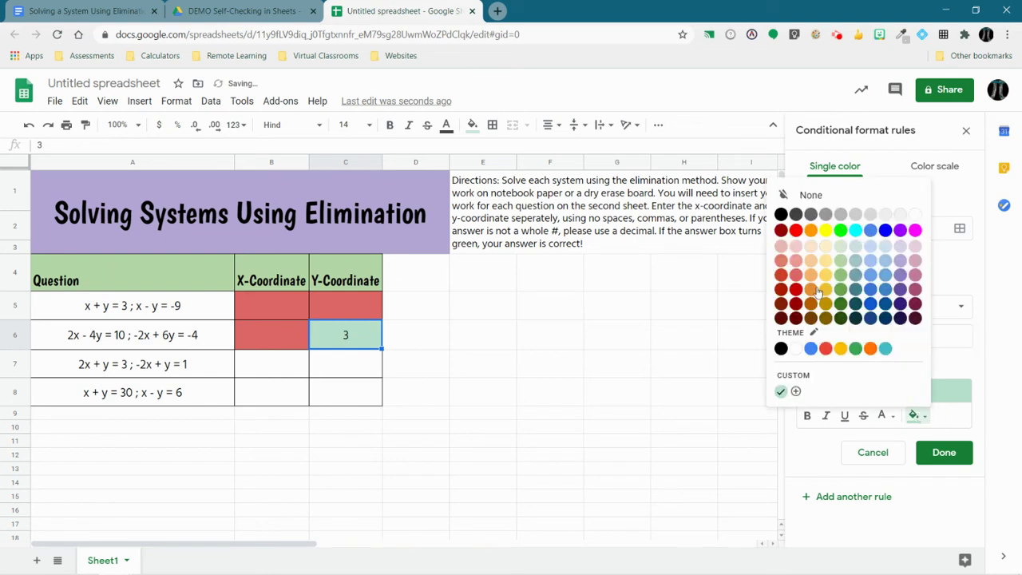
{"action": "left_click", "coordinate": [796, 277]}
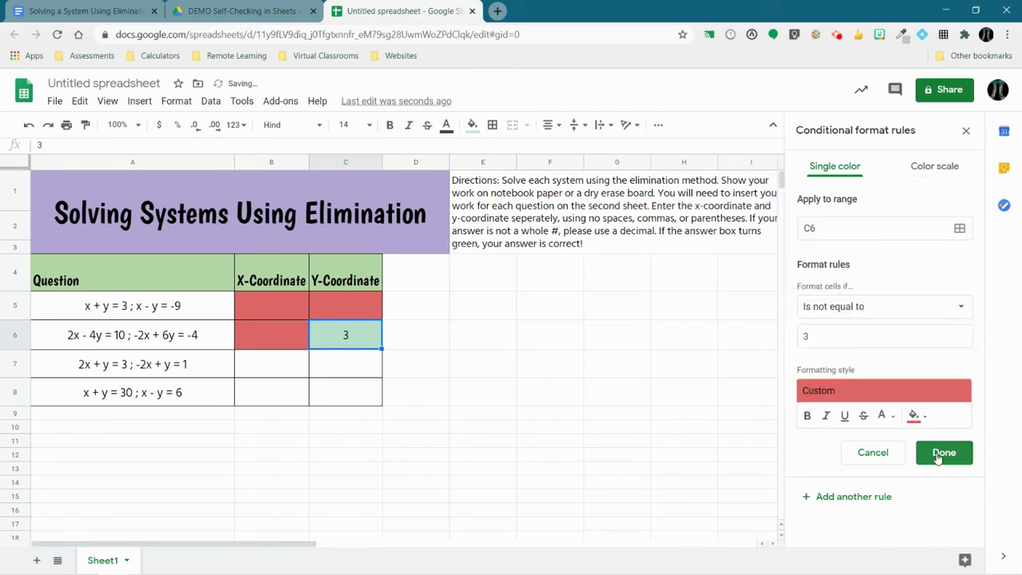
{"action": "left_click", "coordinate": [943, 453]}
{"action": "left_click", "coordinate": [516, 361]}
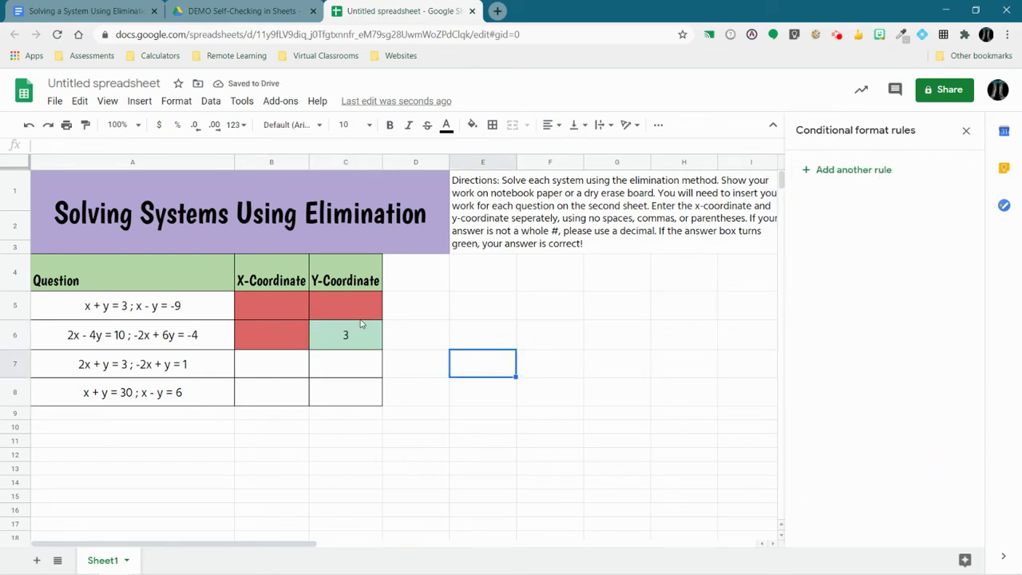
Test the rules on C6 with the incorrect answer 7 and clear the cell.
{"action": "left_click", "coordinate": [349, 336]}
{"action": "key", "text": "BackSpace"}
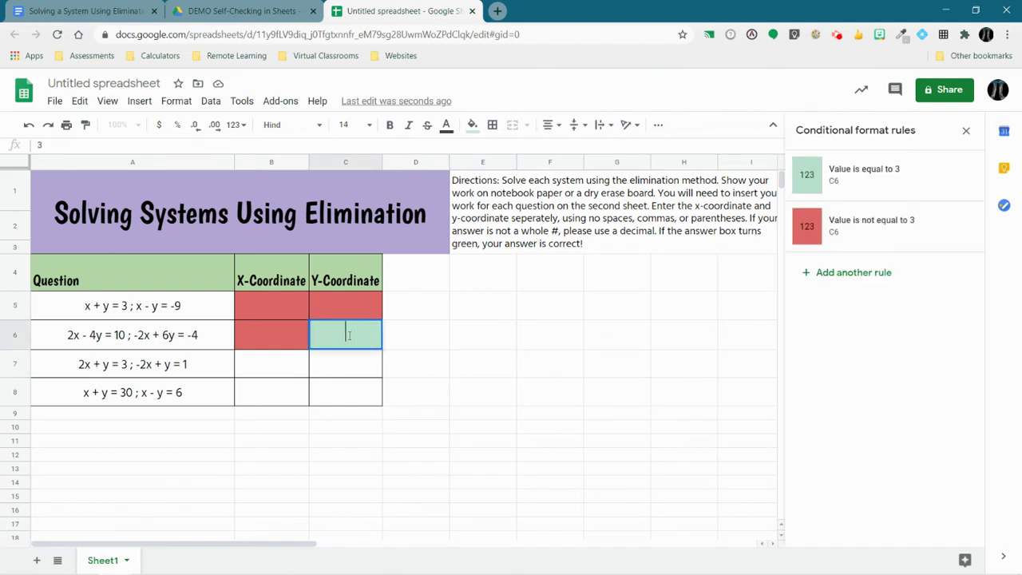
{"action": "left_click", "coordinate": [417, 342]}
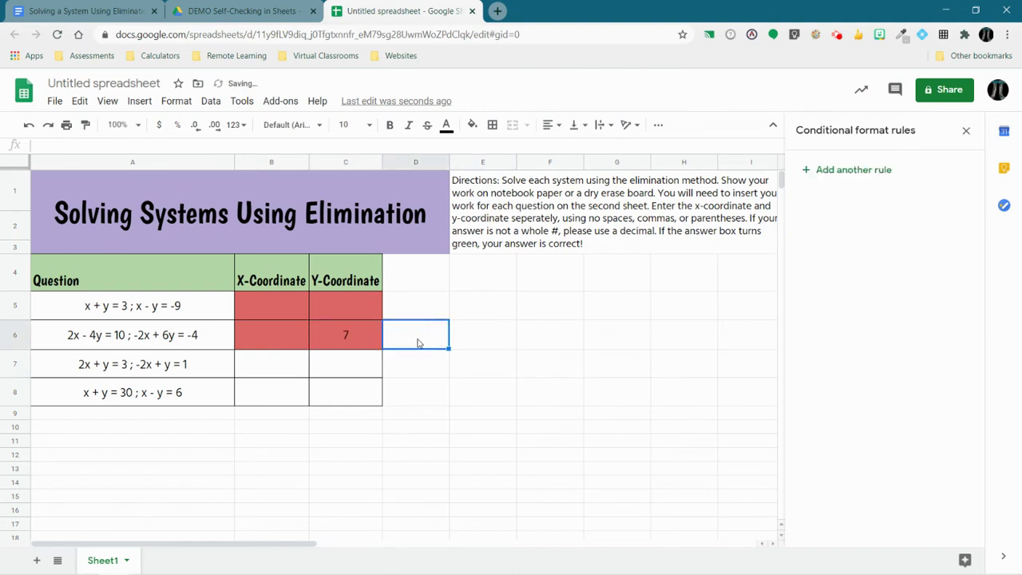
{"action": "double_click", "coordinate": [344, 334]}
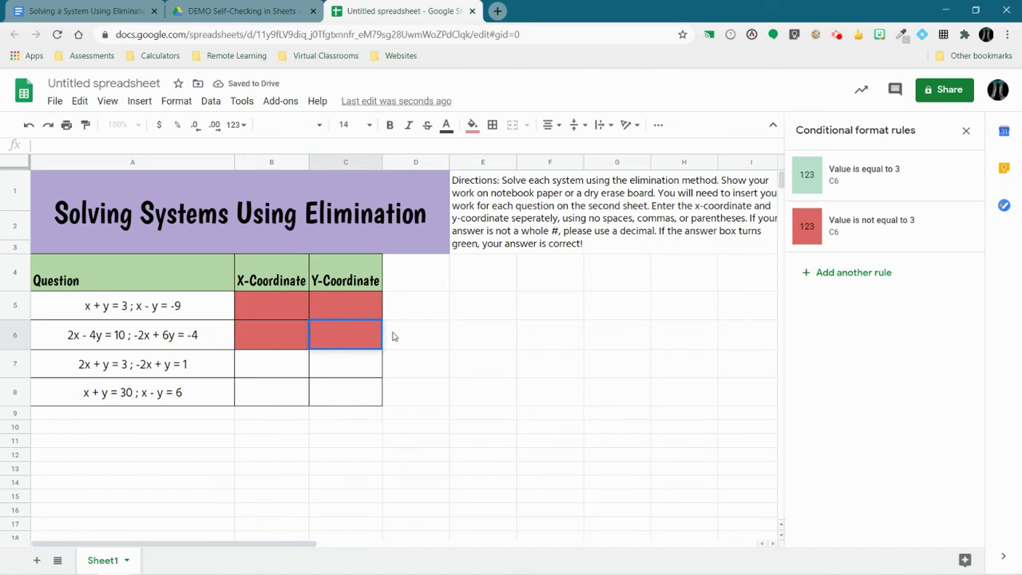
{"action": "left_click", "coordinate": [469, 349]}
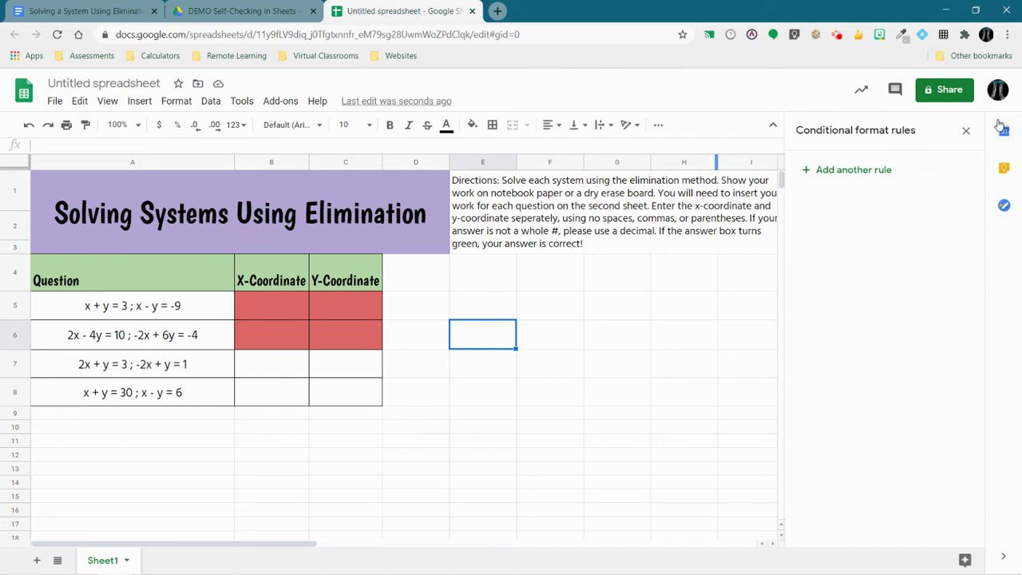
Add a second sheet and name the two sheets Activity and Work Space.
{"action": "left_click", "coordinate": [967, 130]}
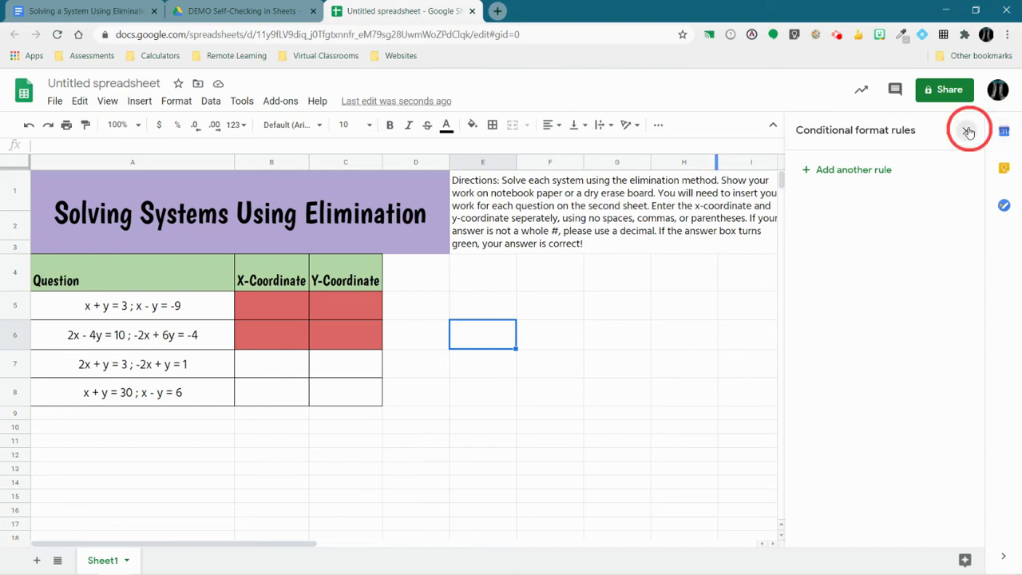
{"action": "left_click", "coordinate": [38, 561]}
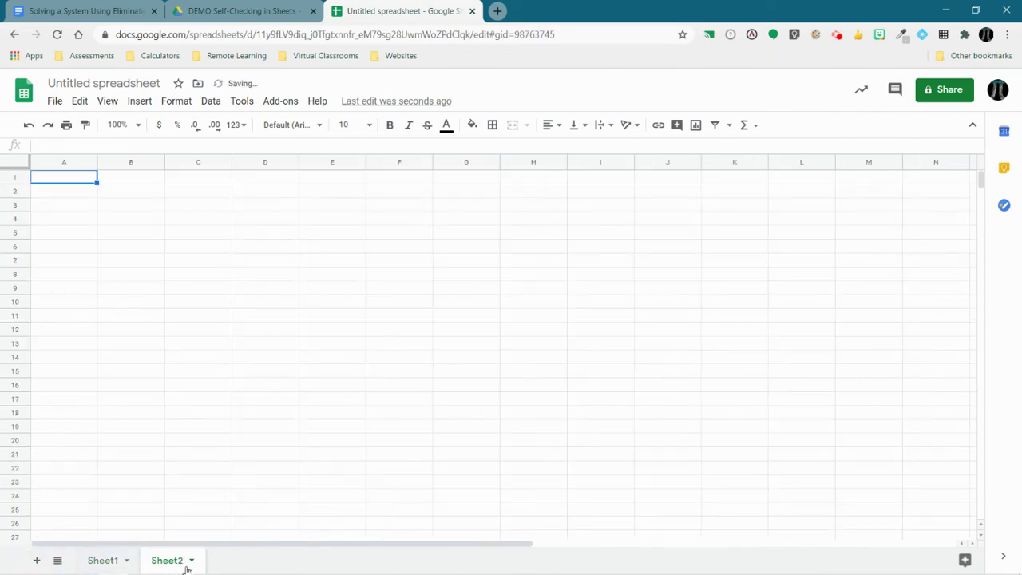
{"action": "double_click", "coordinate": [104, 563]}
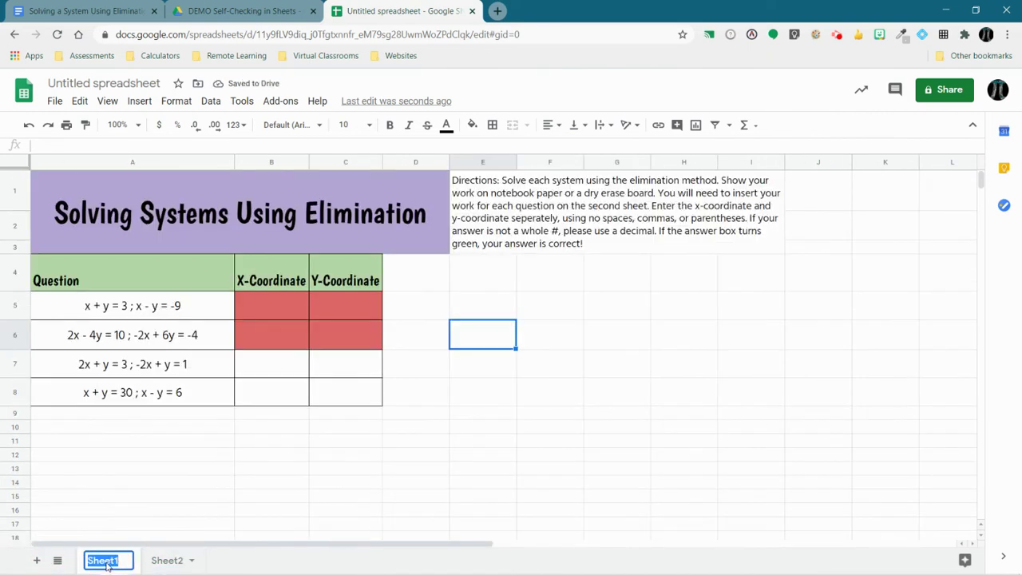
{"action": "type", "text": "Activity"}
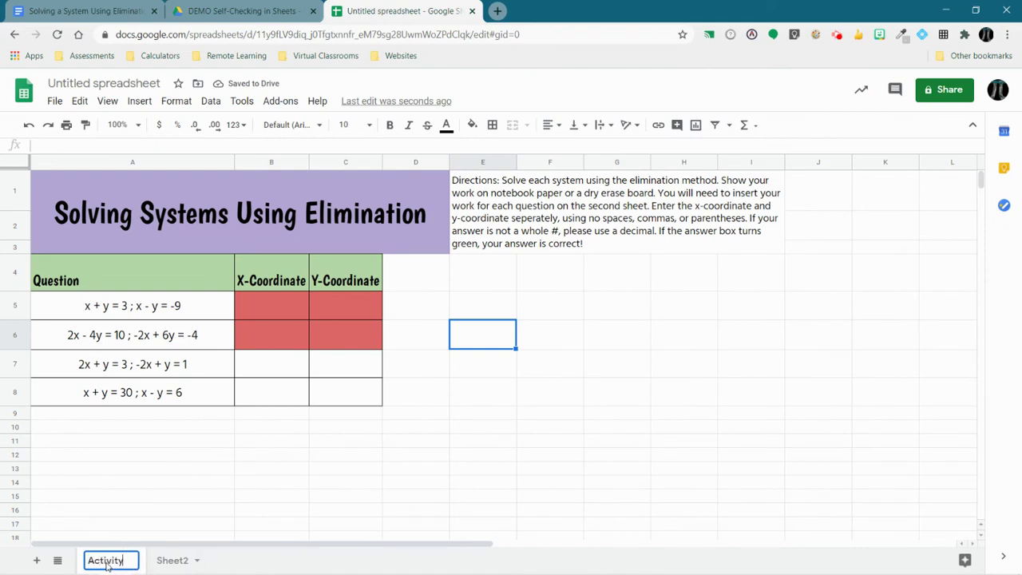
{"action": "double_click", "coordinate": [171, 560]}
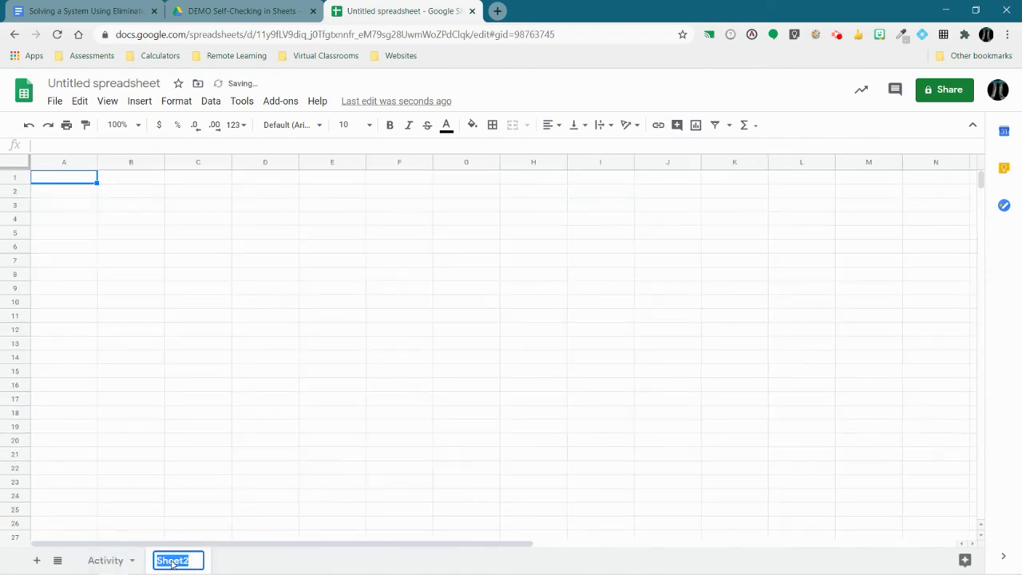
{"action": "type", "text": "Work Space"}
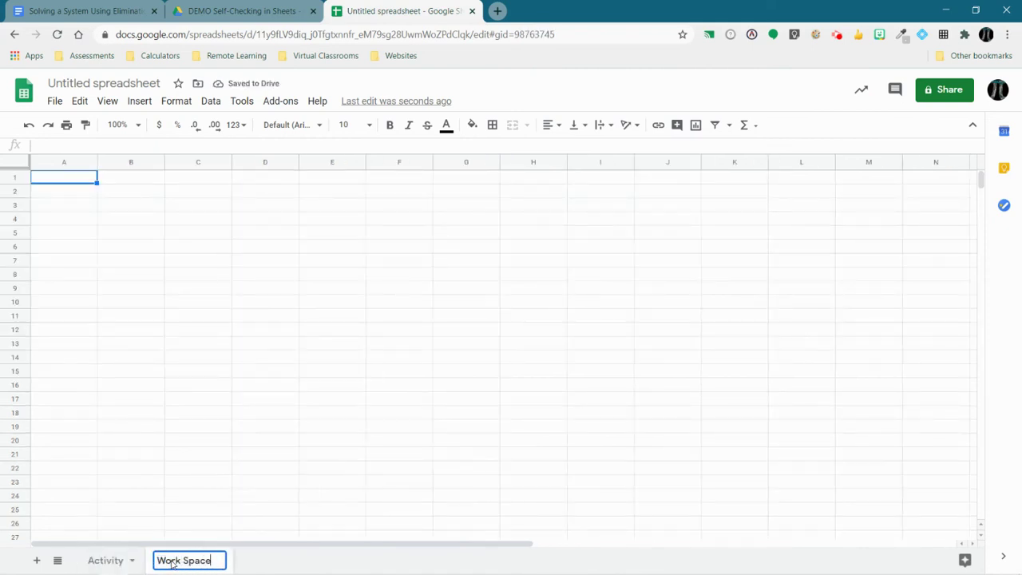
{"action": "left_click", "coordinate": [247, 557]}
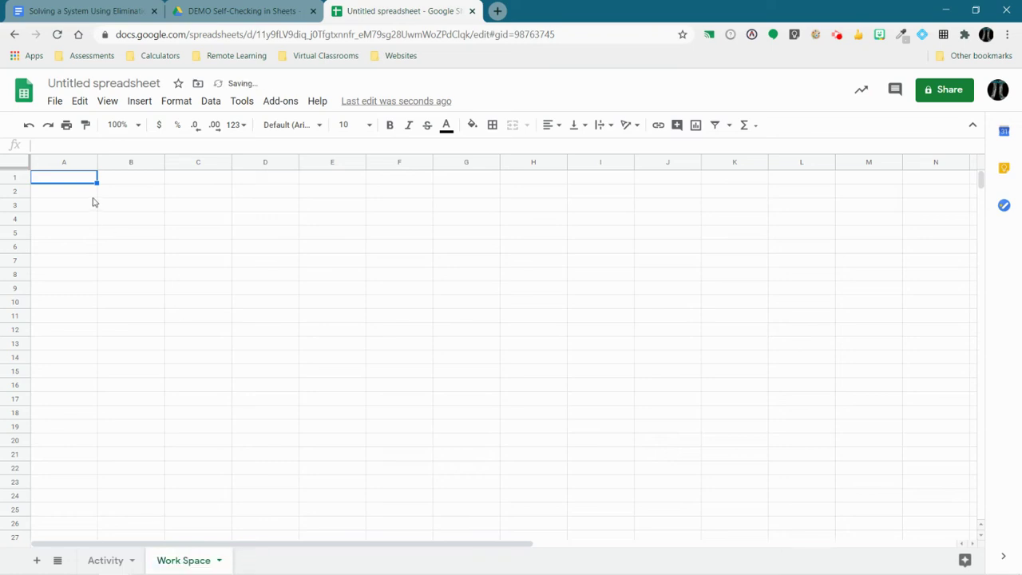
Merge all cells of the range A1:E2 on the Work Space sheet.
{"action": "left_click_drag", "start_coordinate": [87, 180], "coordinate": [317, 192]}
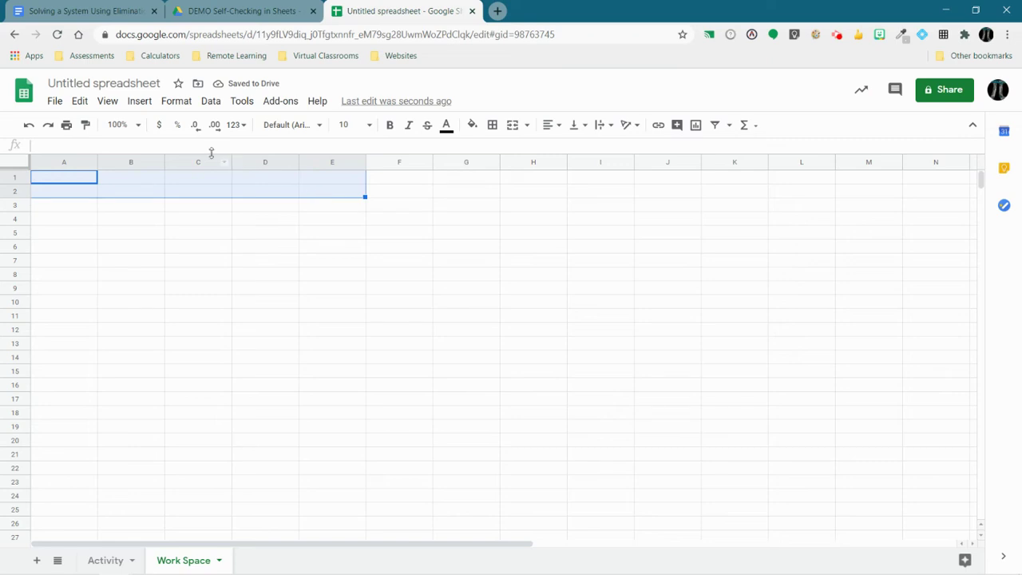
{"action": "left_click", "coordinate": [177, 101]}
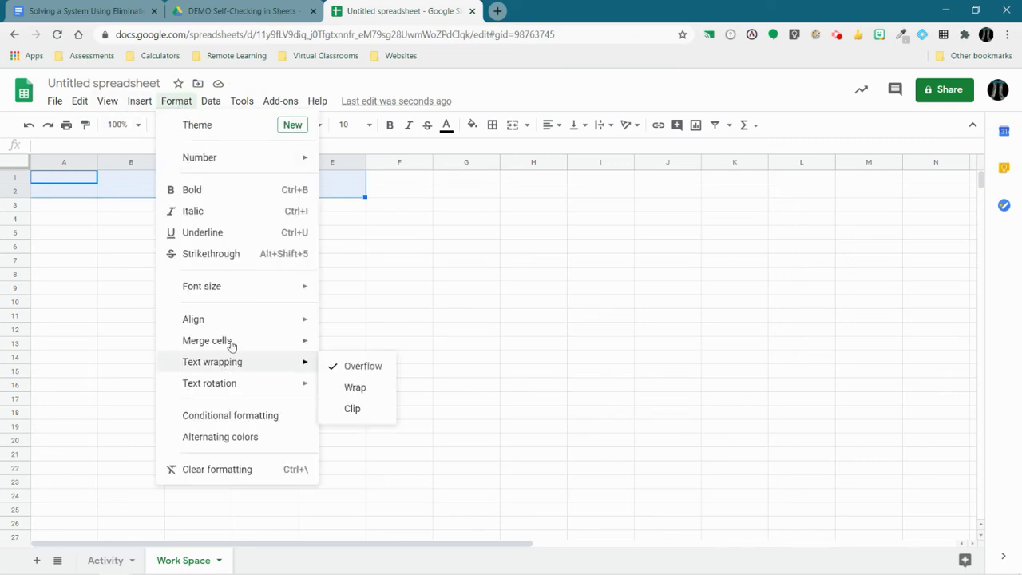
{"action": "mouse_move", "coordinate": [228, 341]}
{"action": "left_click", "coordinate": [369, 346]}
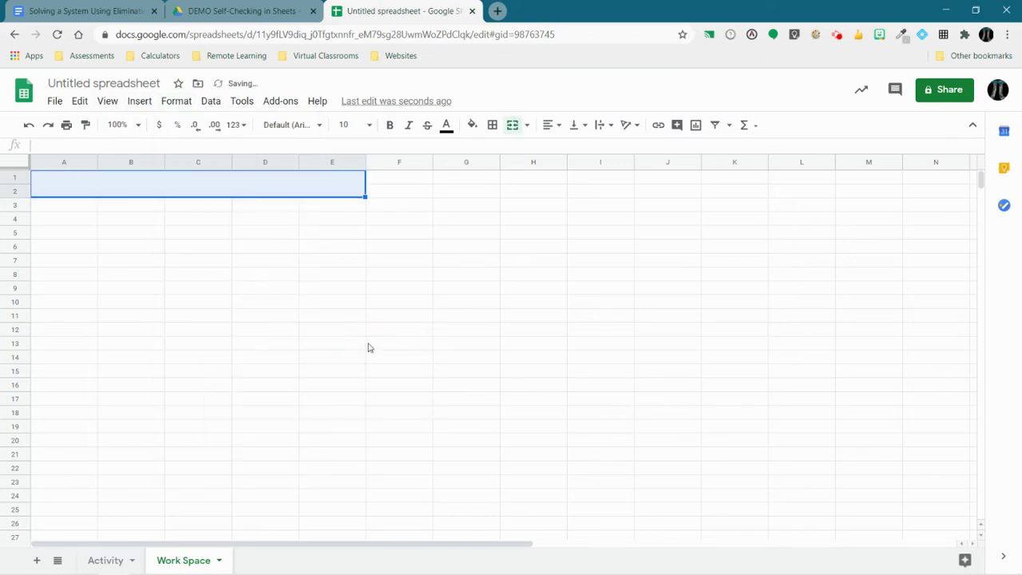
Enter "Please insert a photo of your work for each question. To do so, go to Insert > Image > Cover Cells" in the merged cell.
{"action": "left_click", "coordinate": [211, 187]}
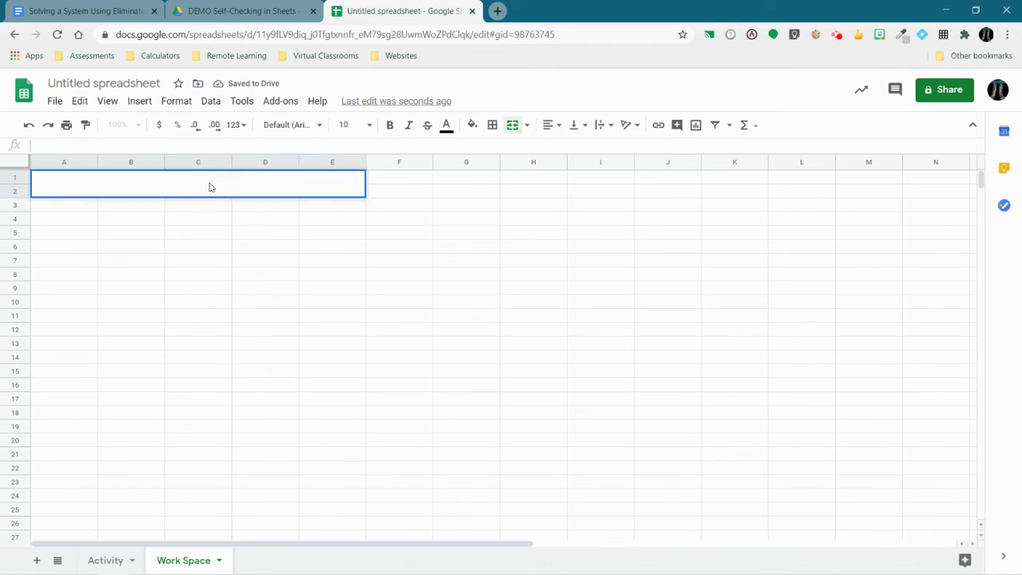
{"action": "type", "text": "Please insert a photo of yo"}
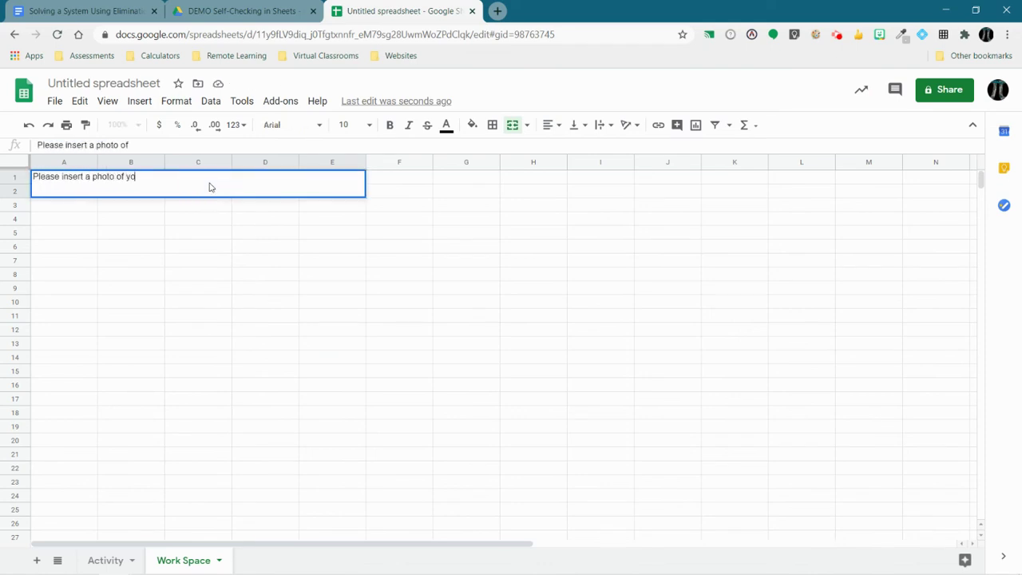
{"action": "type", "text": "ur work for each questino "}
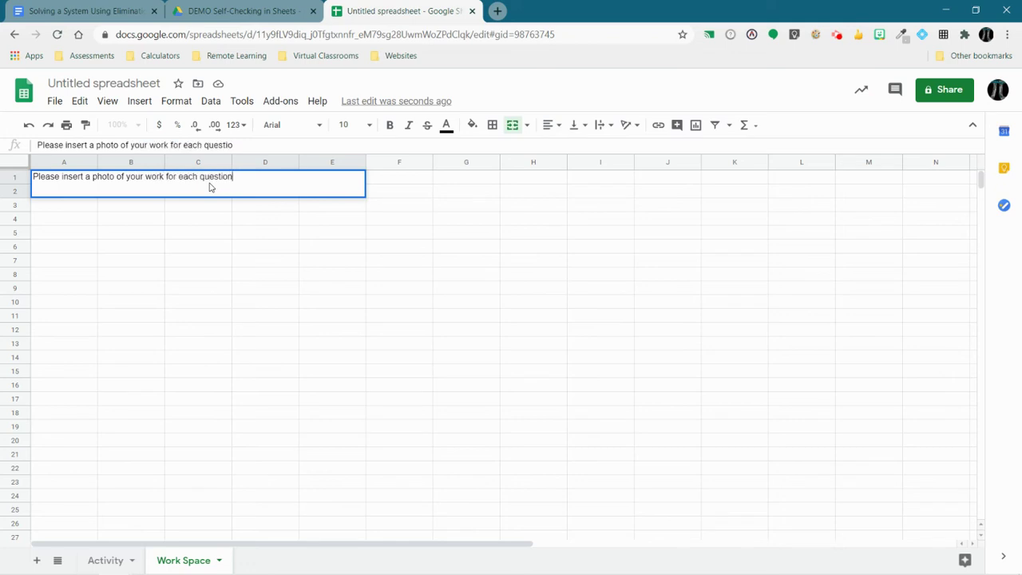
{"action": "type", "text": " TO do"}
{"action": "type", "text": "o do"}
{"action": "type", "text": " so, Inse"}
{"action": "type", "text": " go to Insert"}
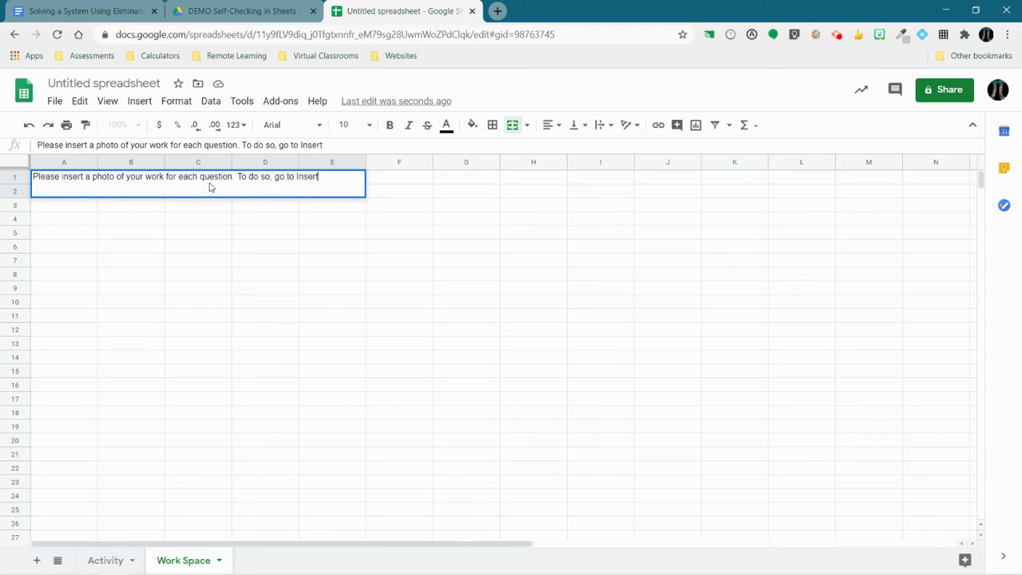
{"action": "type", "text": " > Image > Cov"}
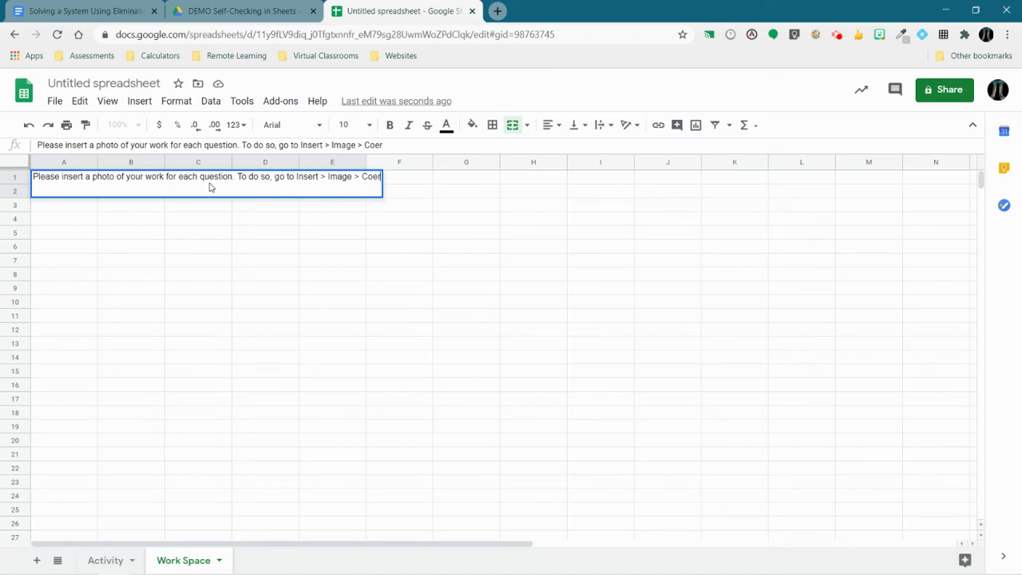
{"action": "type", "text": "er Cells"}
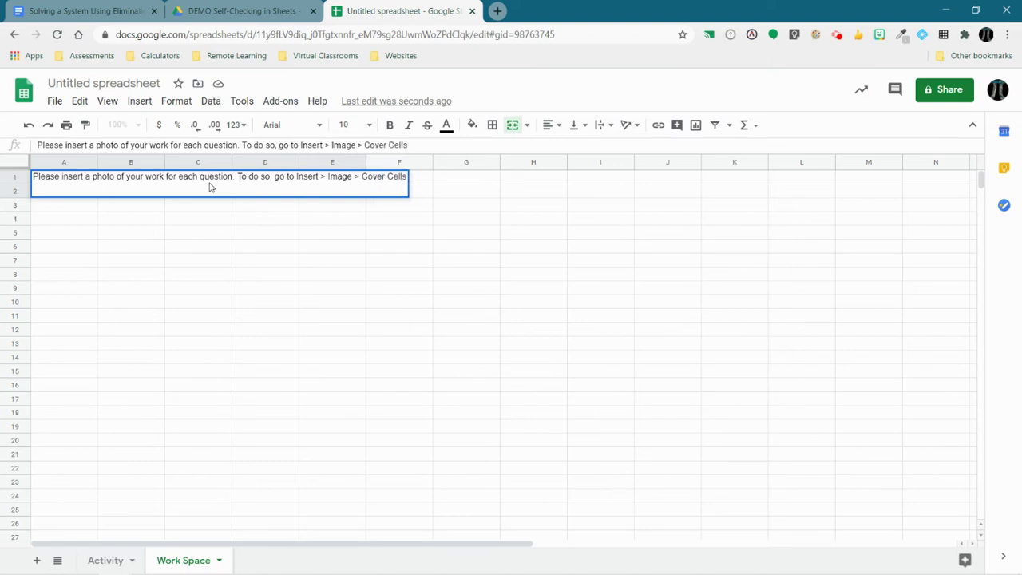
Check the image insertion options and replace "Cover Cells" at the end of the instructions with "Image Over Cells > Camera.".
{"action": "left_click", "coordinate": [158, 183]}
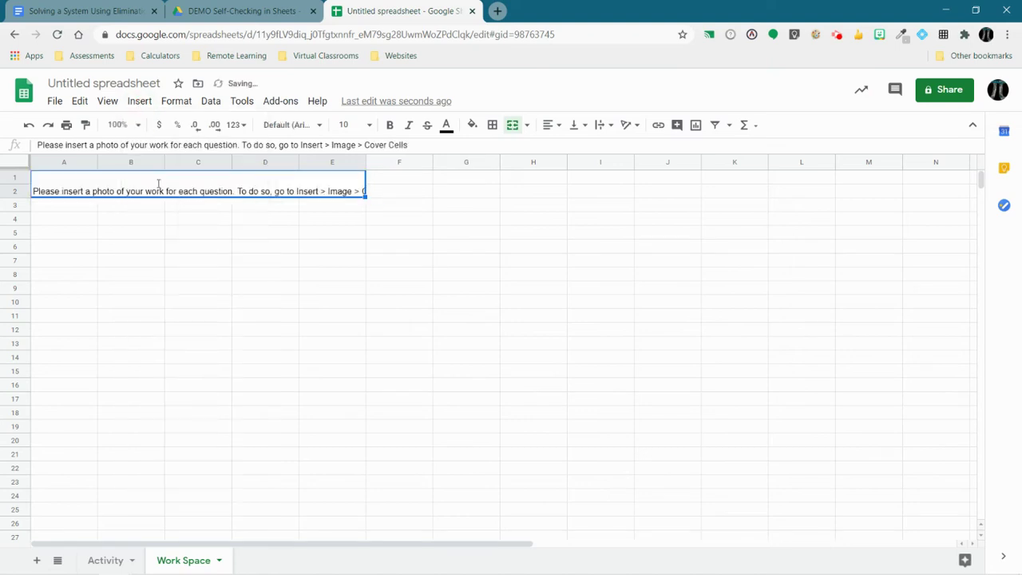
{"action": "left_click", "coordinate": [140, 102]}
{"action": "mouse_move", "coordinate": [199, 313]}
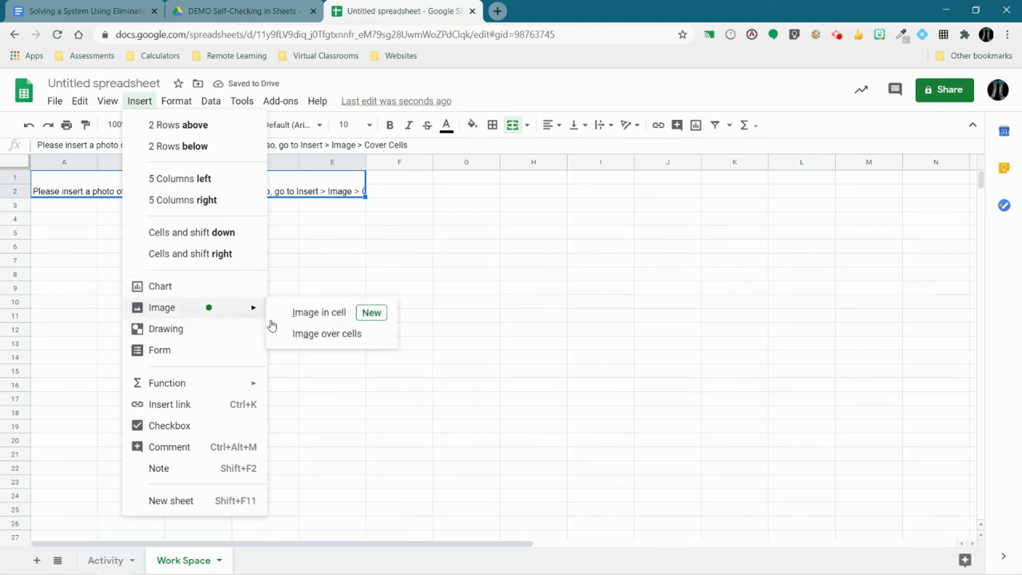
{"action": "left_click", "coordinate": [346, 192]}
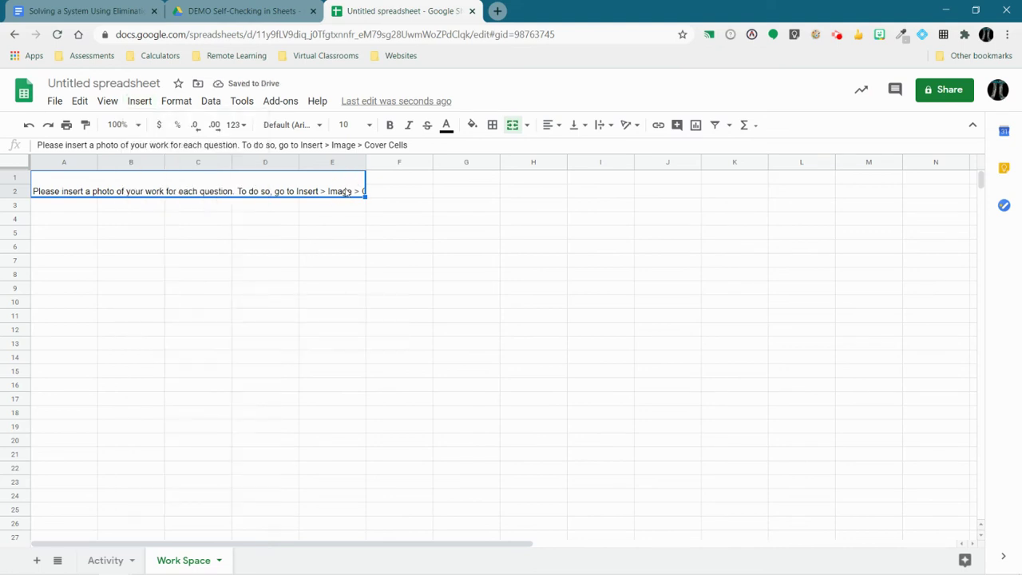
{"action": "double_click", "coordinate": [345, 191]}
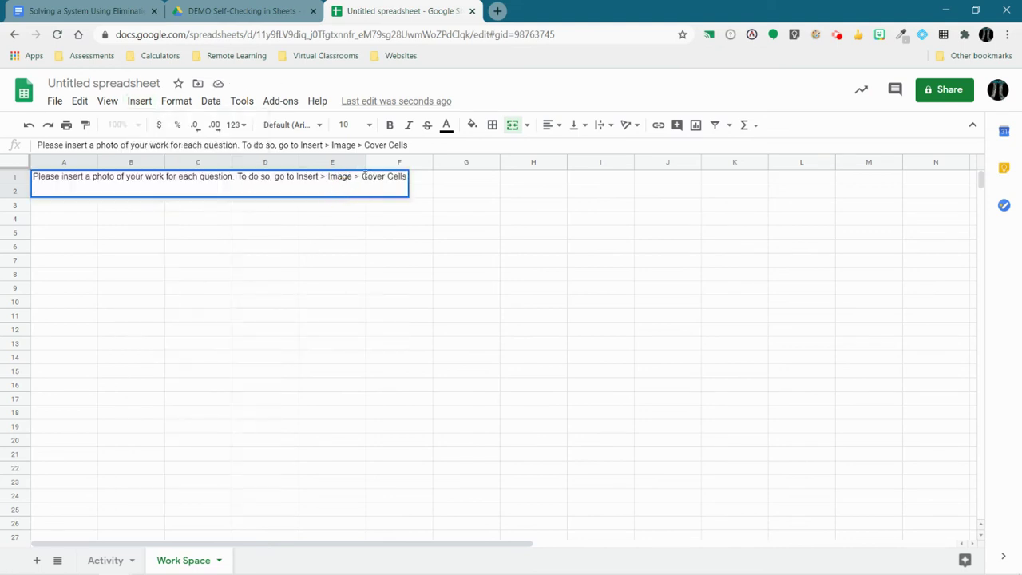
{"action": "left_click_drag", "start_coordinate": [363, 176], "coordinate": [409, 176]}
{"action": "type", "text": "Image"}
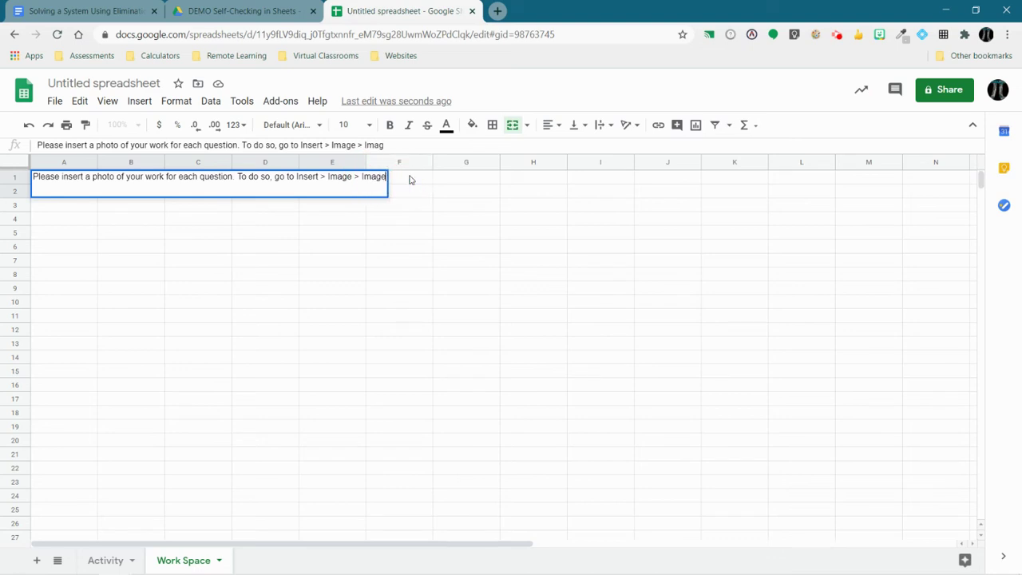
{"action": "type", "text": " Over Cells"}
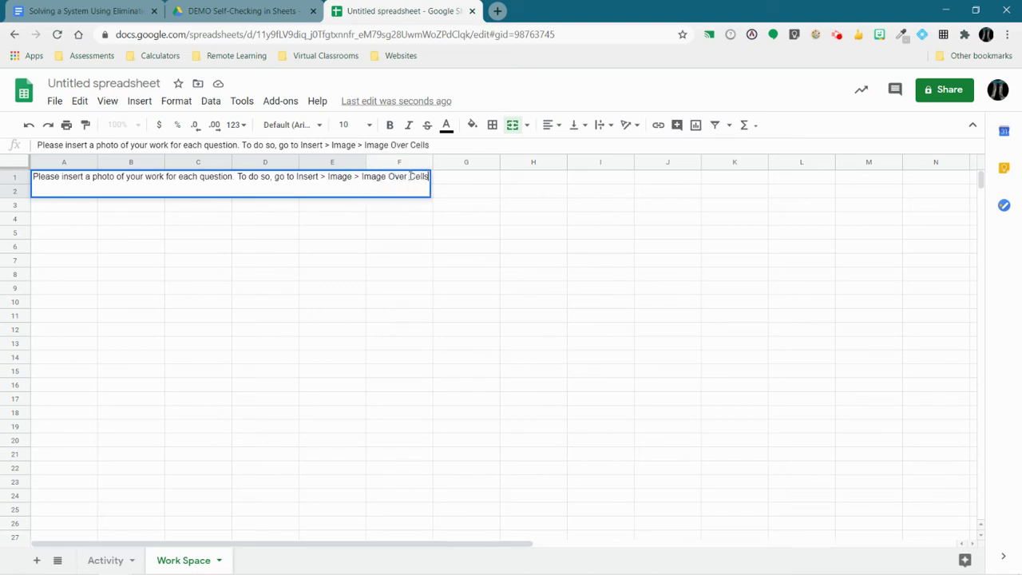
{"action": "type", "text": " > Camera."}
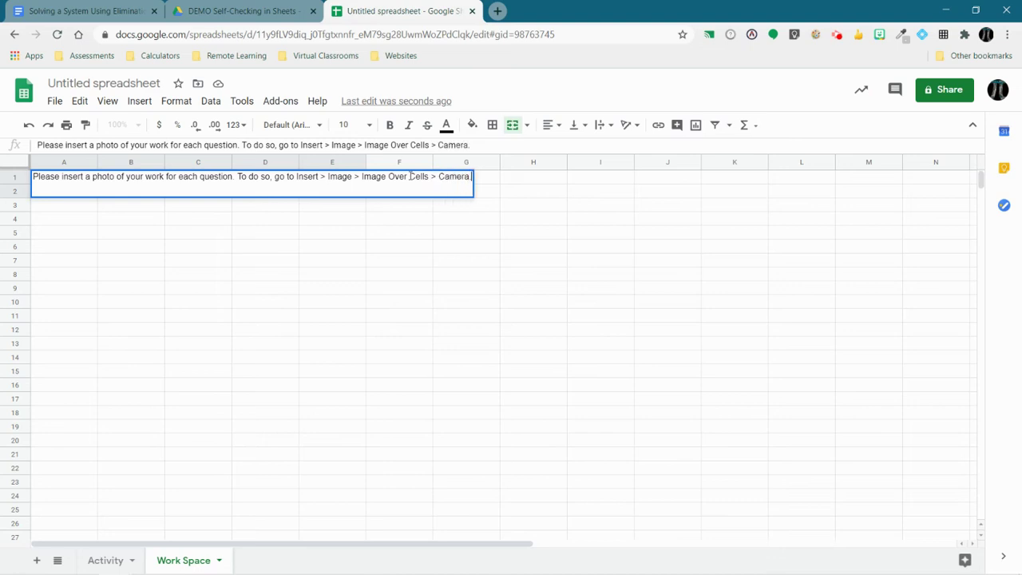
{"action": "left_click", "coordinate": [401, 262]}
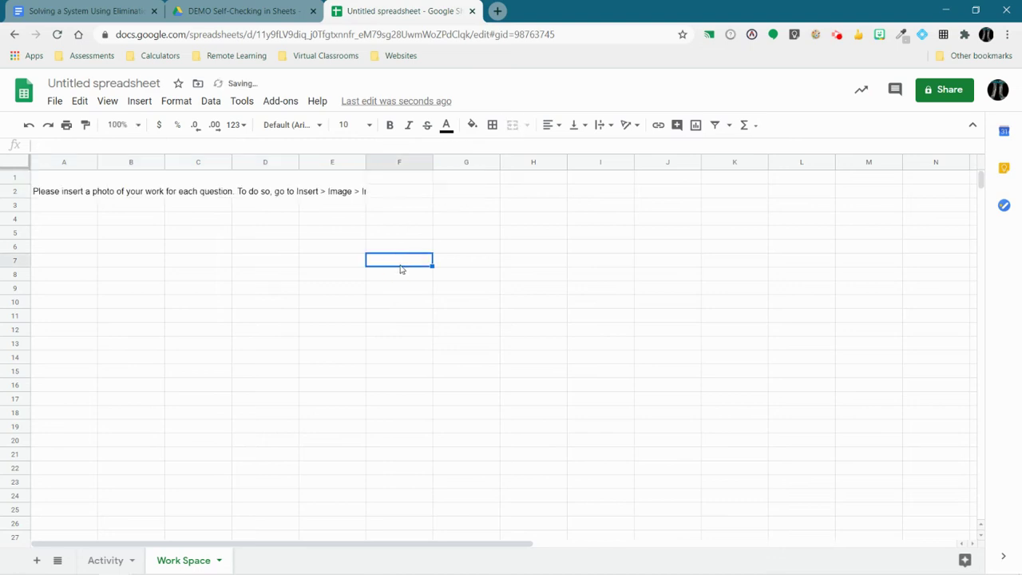
Wrap the instruction text within the merged cell A1:E2.
{"action": "left_click", "coordinate": [294, 192]}
{"action": "left_click", "coordinate": [177, 101]}
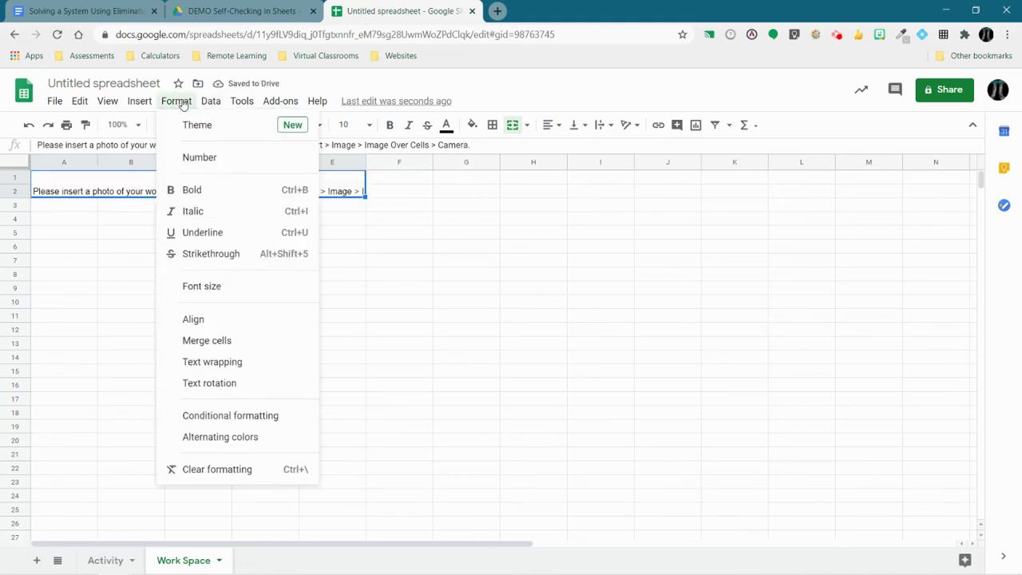
{"action": "left_click", "coordinate": [182, 103]}
{"action": "left_click", "coordinate": [175, 101]}
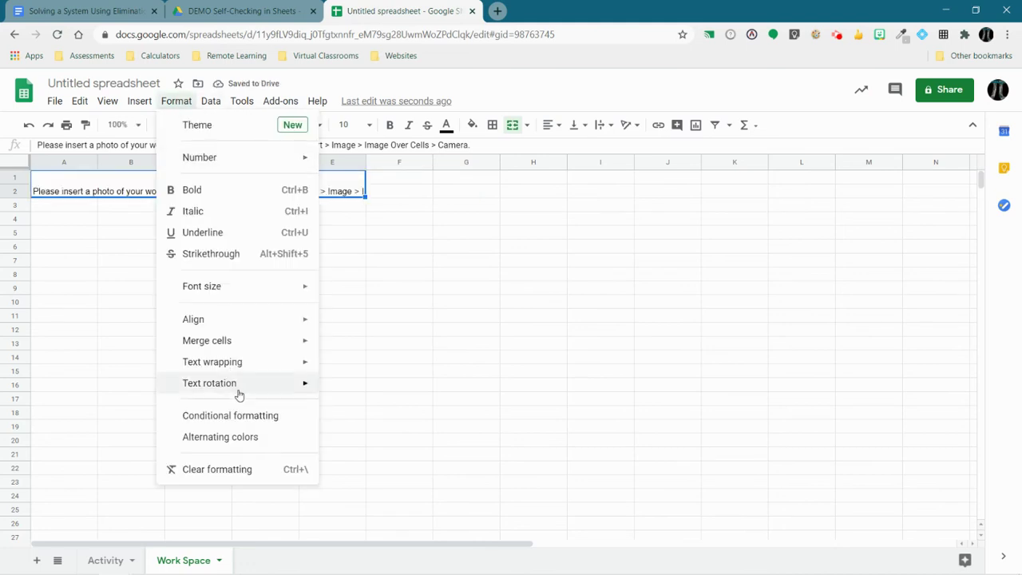
{"action": "mouse_move", "coordinate": [244, 361]}
{"action": "left_click", "coordinate": [354, 387]}
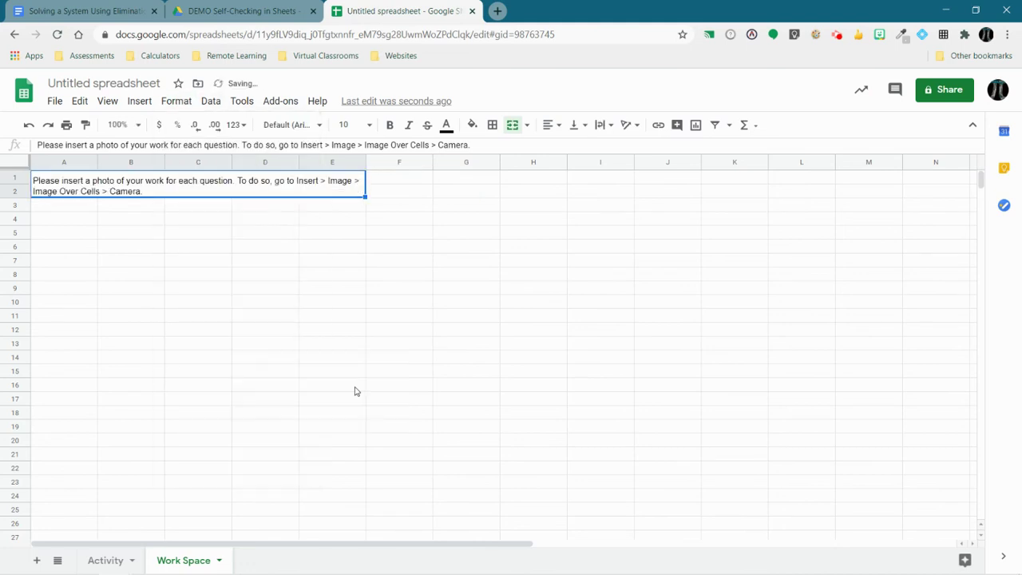
Fill the merged instruction cell with a light yellow color.
{"action": "left_click", "coordinate": [157, 227]}
{"action": "left_click", "coordinate": [116, 182]}
{"action": "left_click", "coordinate": [472, 126]}
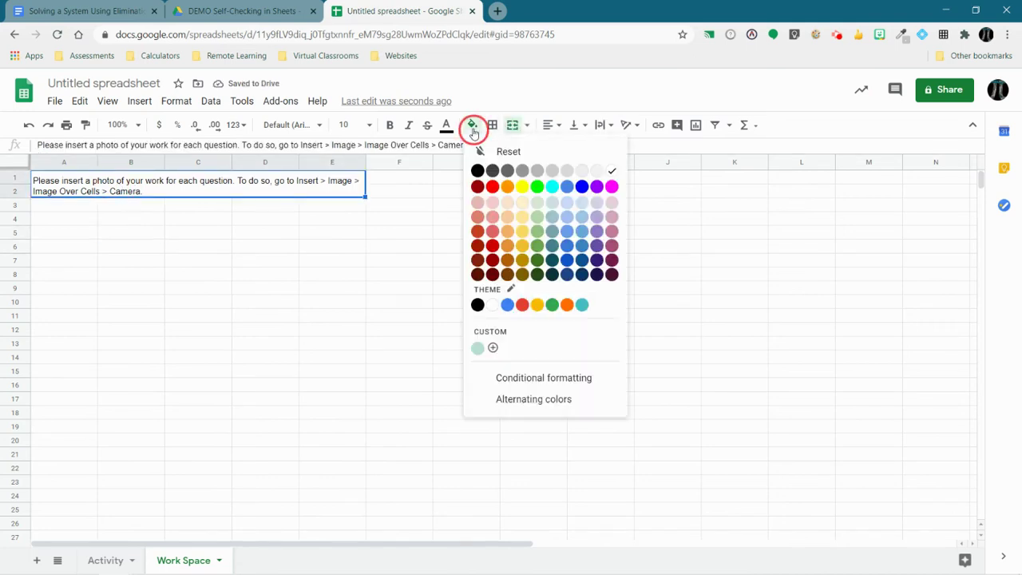
{"action": "left_click", "coordinate": [522, 214]}
{"action": "left_click", "coordinate": [274, 265]}
Try to set the font size of the instruction text to 18.
{"action": "double_click", "coordinate": [221, 188]}
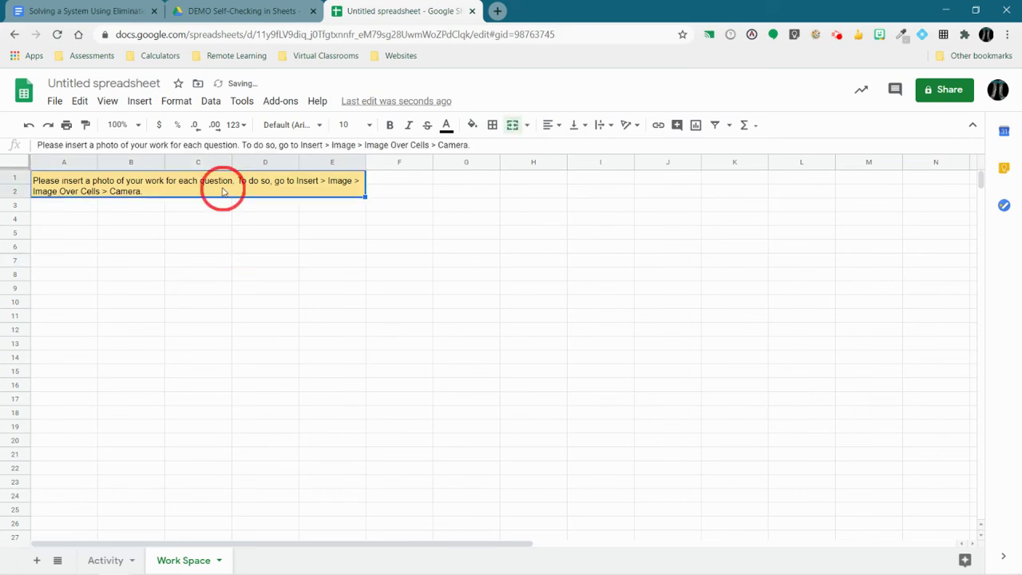
{"action": "left_click", "coordinate": [368, 125]}
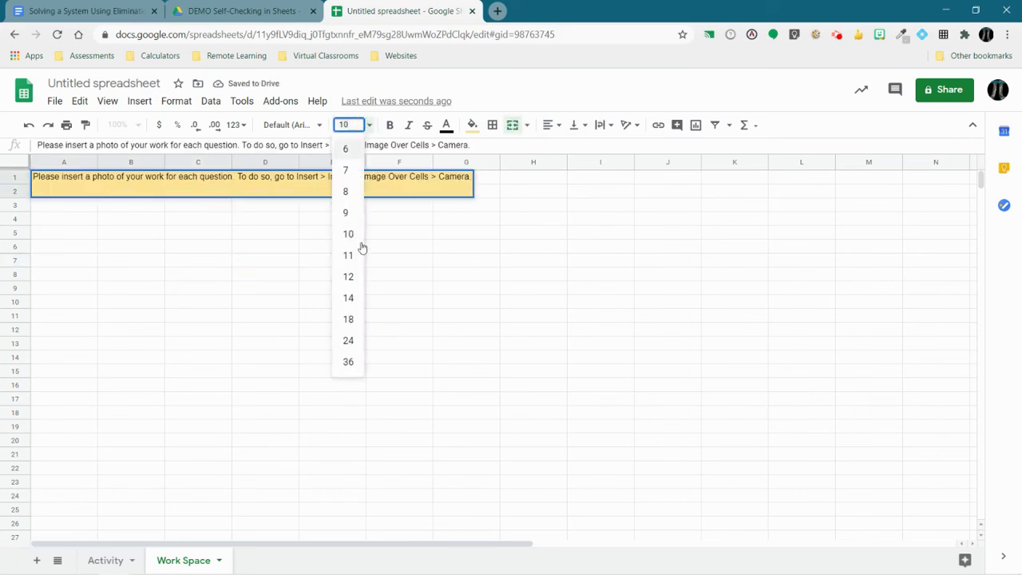
{"action": "left_click", "coordinate": [352, 316]}
{"action": "left_click", "coordinate": [56, 210]}
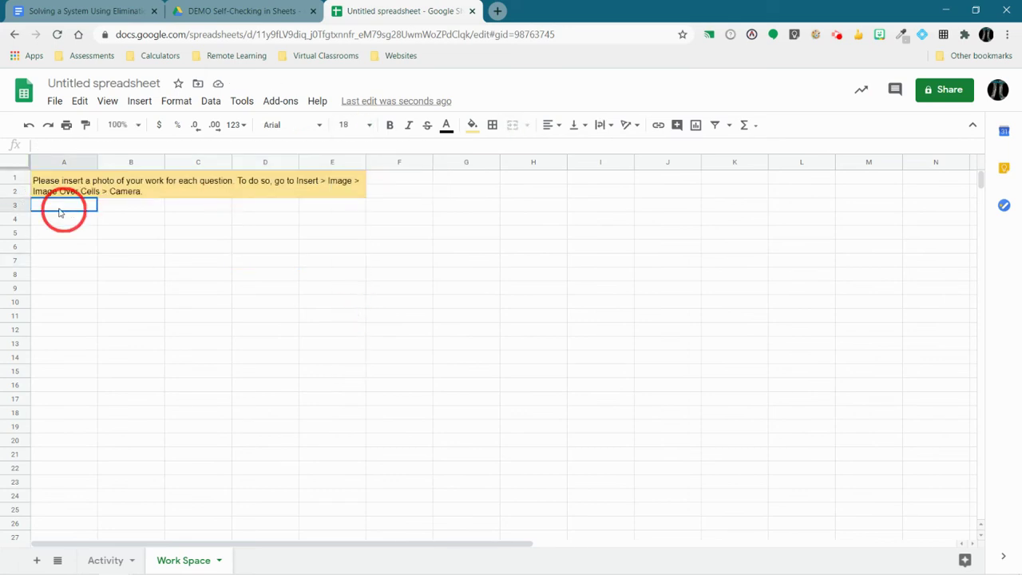
Make row 2 several times taller and center the instruction text horizontally and vertically in the merged cell.
{"action": "left_click_drag", "start_coordinate": [20, 195], "coordinate": [18, 238]}
{"action": "left_click", "coordinate": [150, 206]}
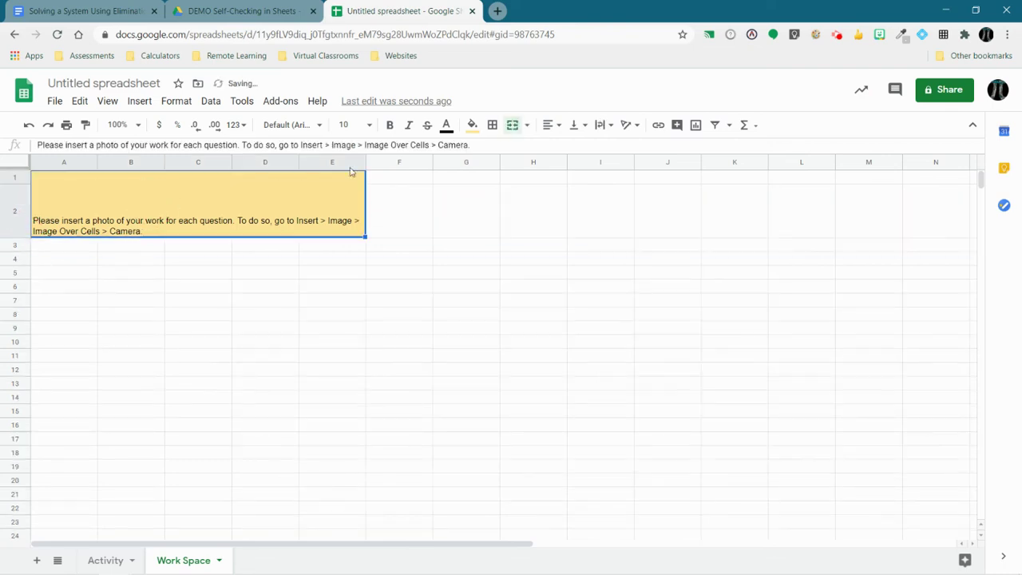
{"action": "left_click", "coordinate": [550, 125]}
{"action": "left_click", "coordinate": [573, 150]}
{"action": "left_click", "coordinate": [573, 124]}
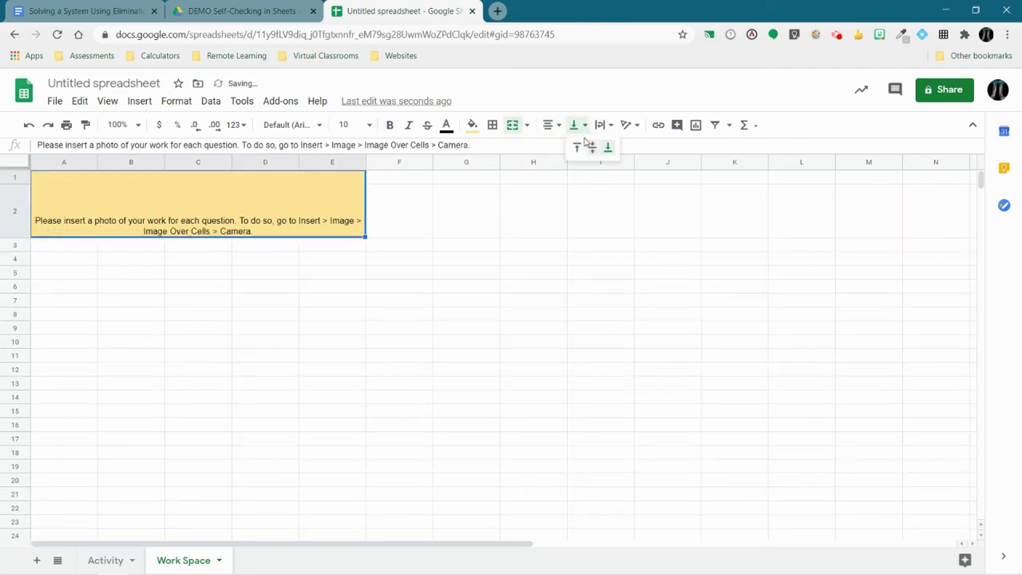
{"action": "left_click", "coordinate": [591, 146]}
Set the font size of the instruction text in the merged cell A1:E2 to 18.
{"action": "double_click", "coordinate": [250, 201]}
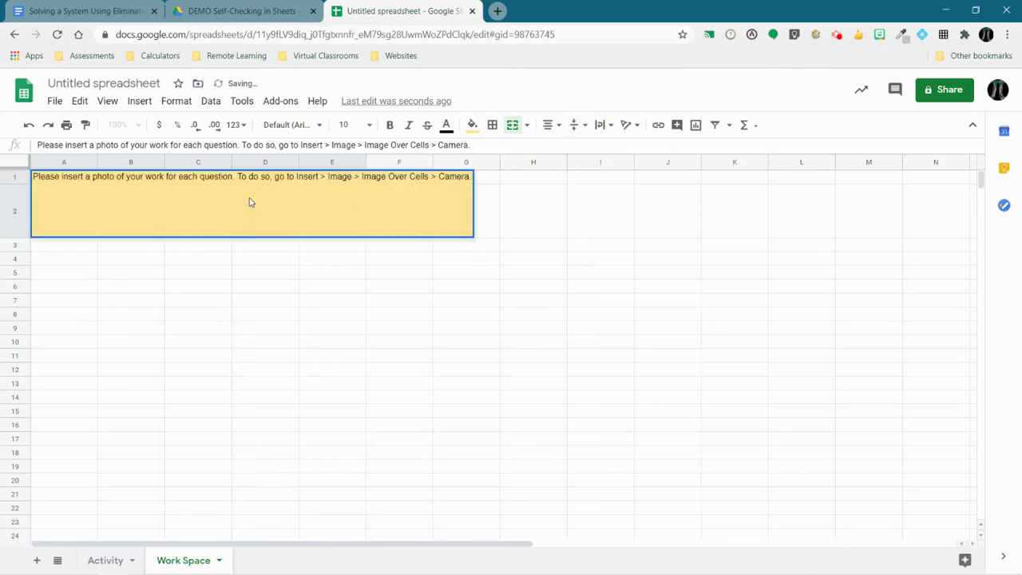
{"action": "triple_click", "coordinate": [244, 177]}
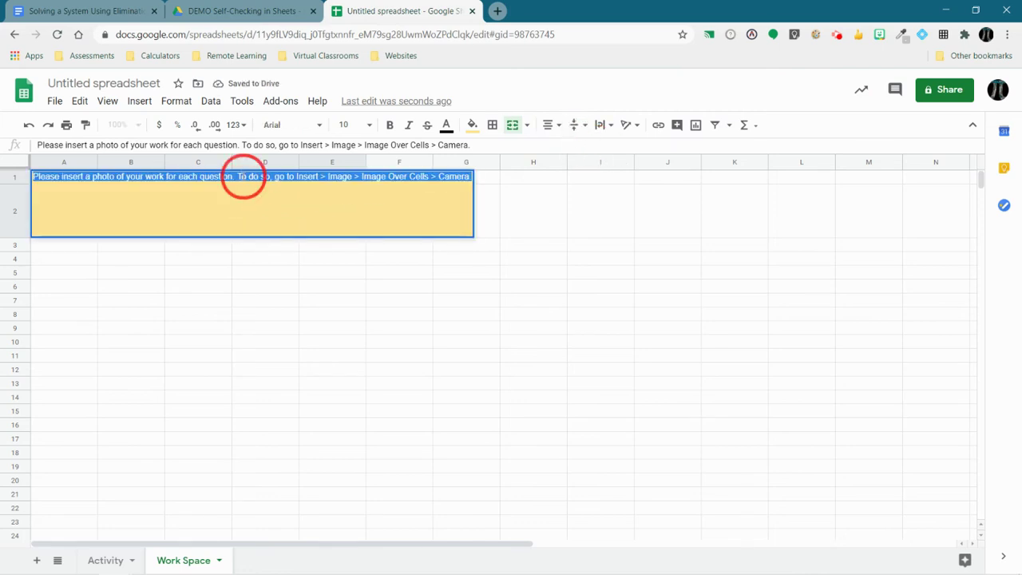
{"action": "left_click", "coordinate": [371, 126]}
{"action": "left_click", "coordinate": [356, 316]}
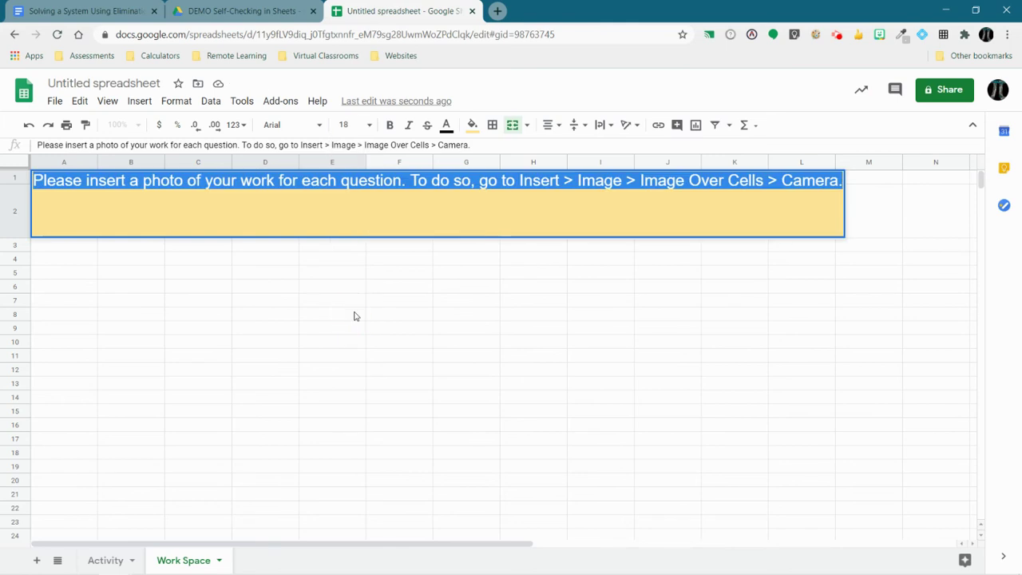
{"action": "left_click", "coordinate": [341, 305]}
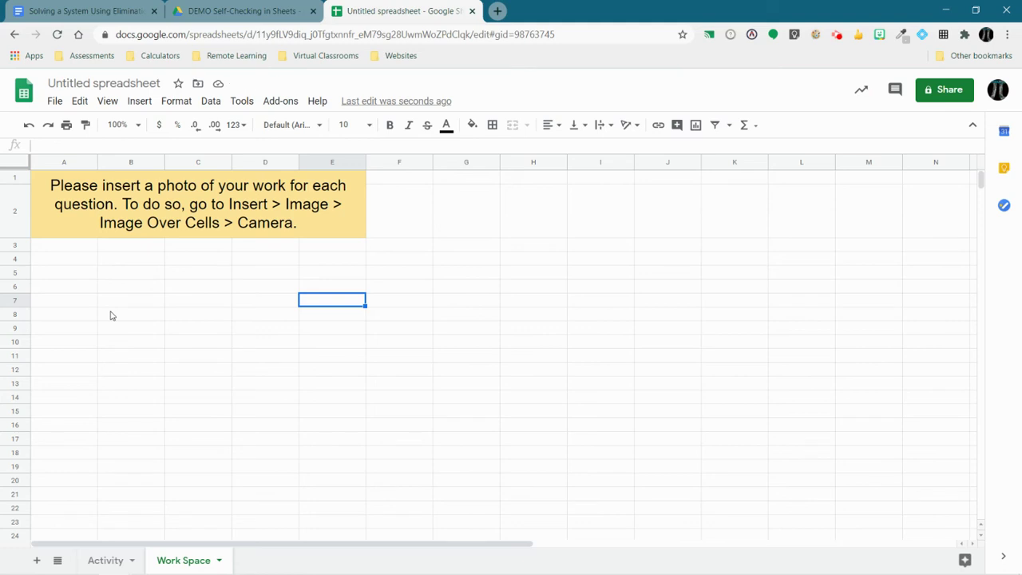
On the Work Space sheet, take a camera photo of the first question's work and insert it over the cells starting near B5.
{"action": "left_click", "coordinate": [98, 561]}
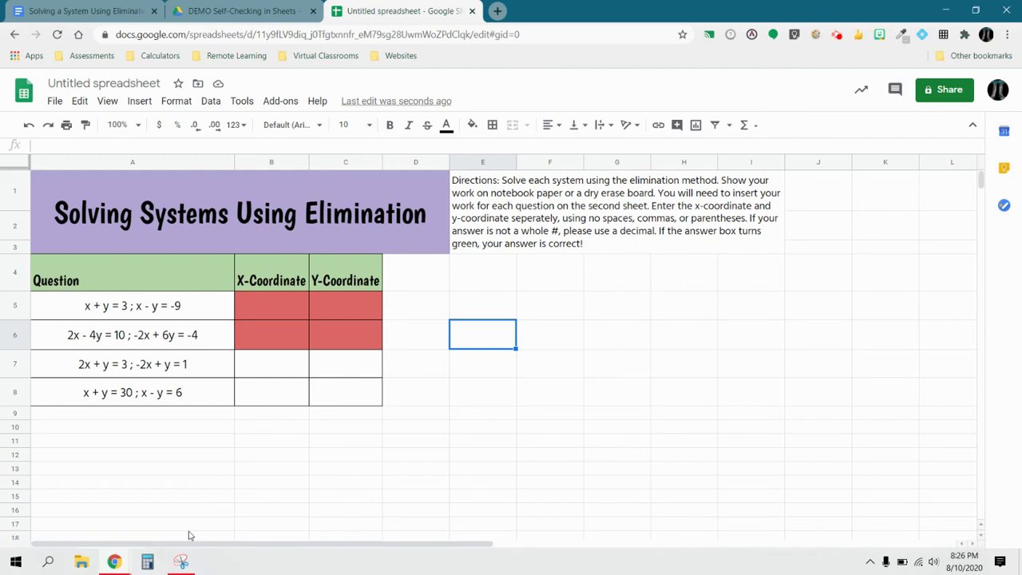
{"action": "left_click", "coordinate": [182, 559]}
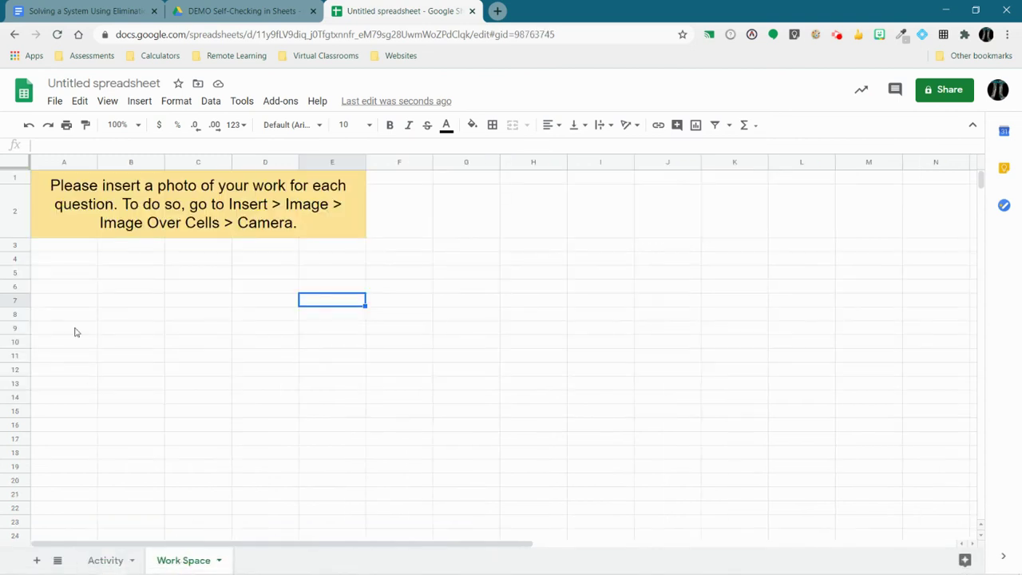
{"action": "left_click", "coordinate": [115, 275]}
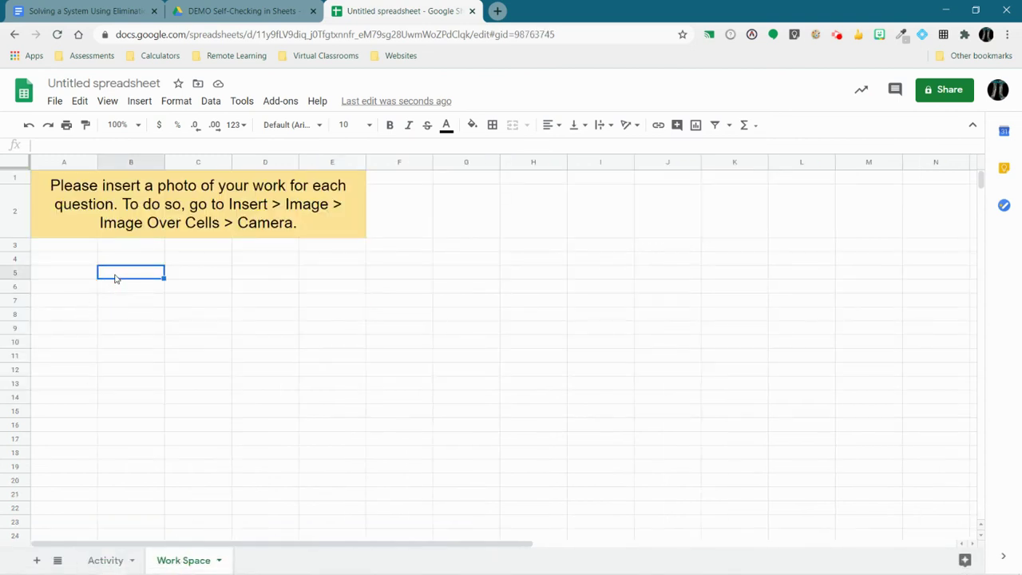
{"action": "left_click", "coordinate": [139, 101]}
{"action": "mouse_move", "coordinate": [187, 303]}
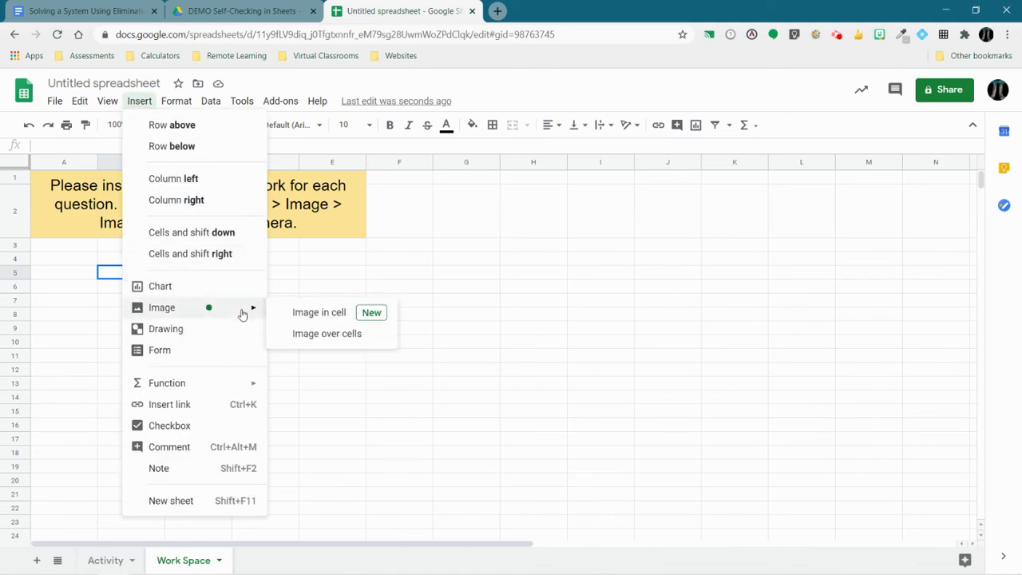
{"action": "left_click", "coordinate": [311, 335]}
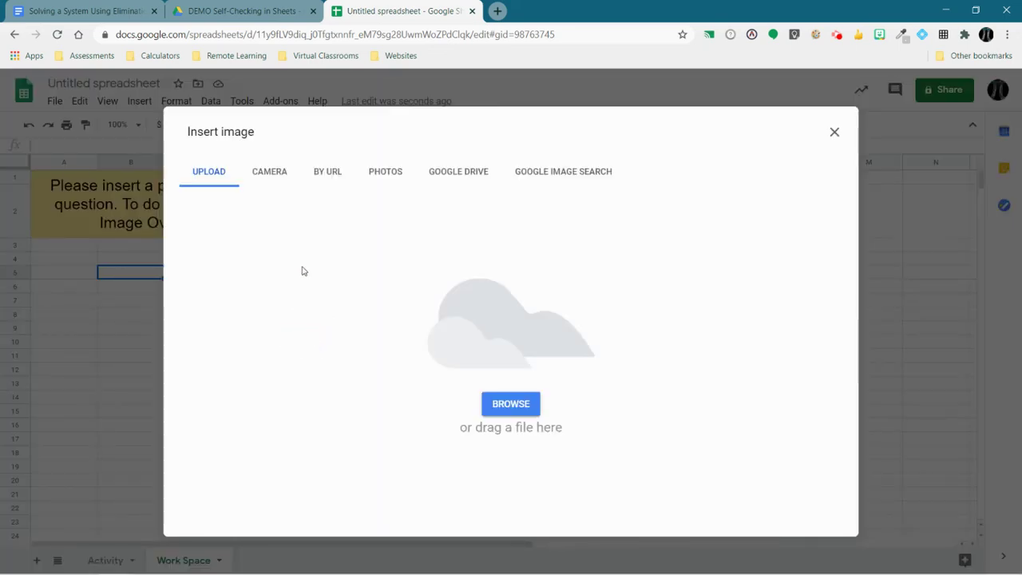
{"action": "left_click", "coordinate": [269, 182]}
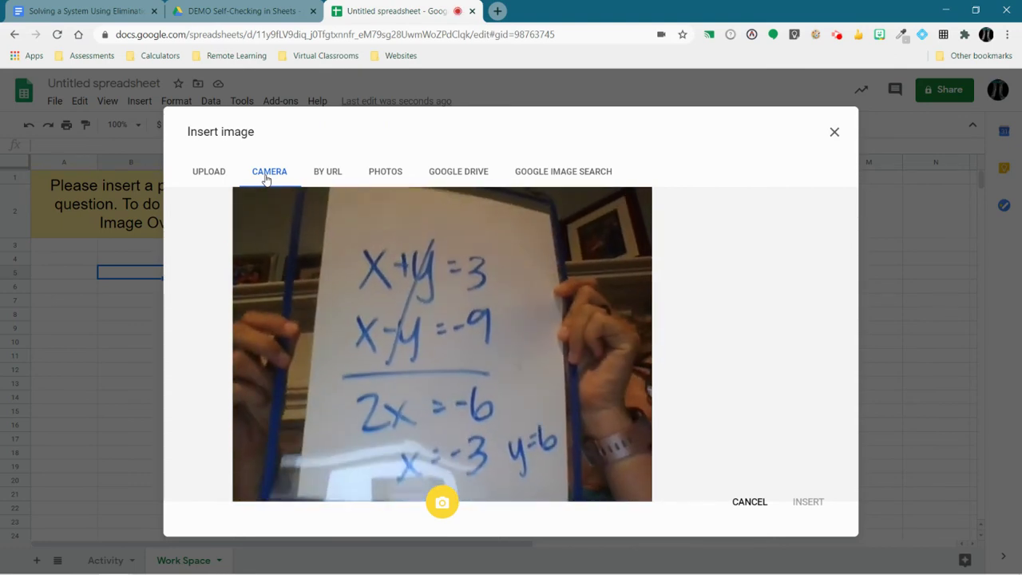
{"action": "left_click", "coordinate": [443, 502]}
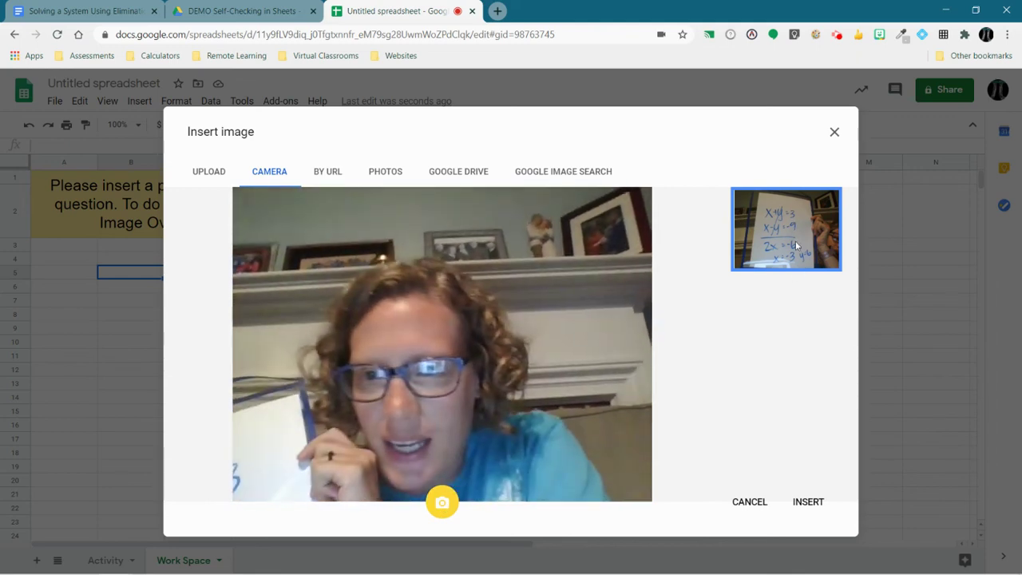
{"action": "left_click", "coordinate": [810, 503]}
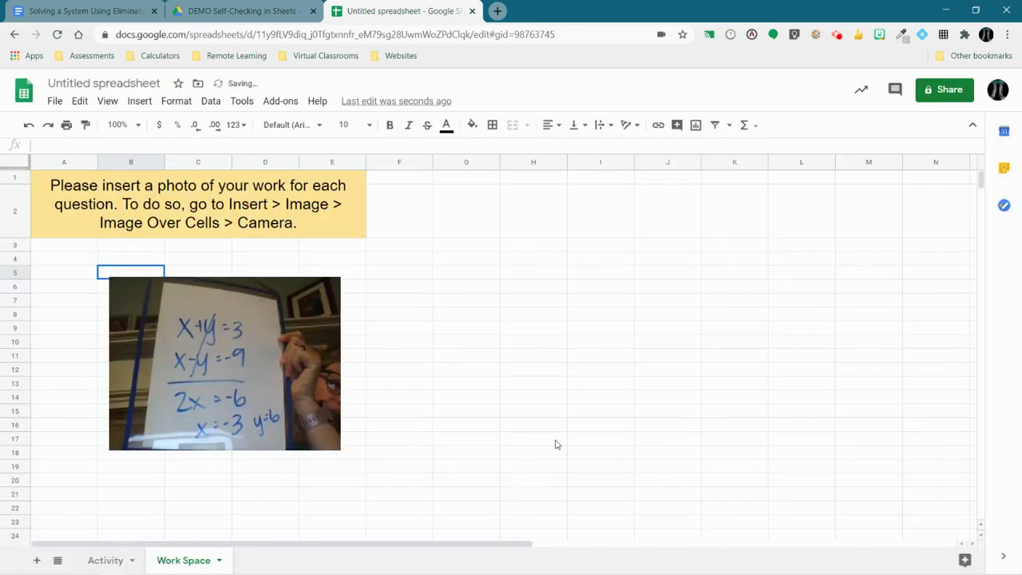
Label cell A6 "Question 1" and cell F6 "Question 2" on the Work Space sheet.
{"action": "left_click", "coordinate": [81, 293]}
{"action": "type", "text": "Question 1"}
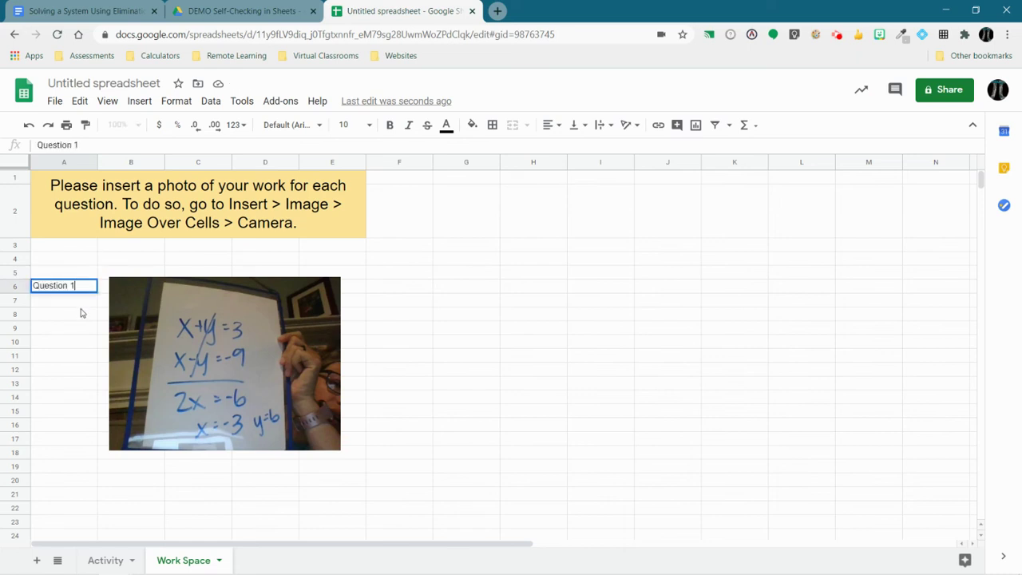
{"action": "left_click", "coordinate": [81, 313]}
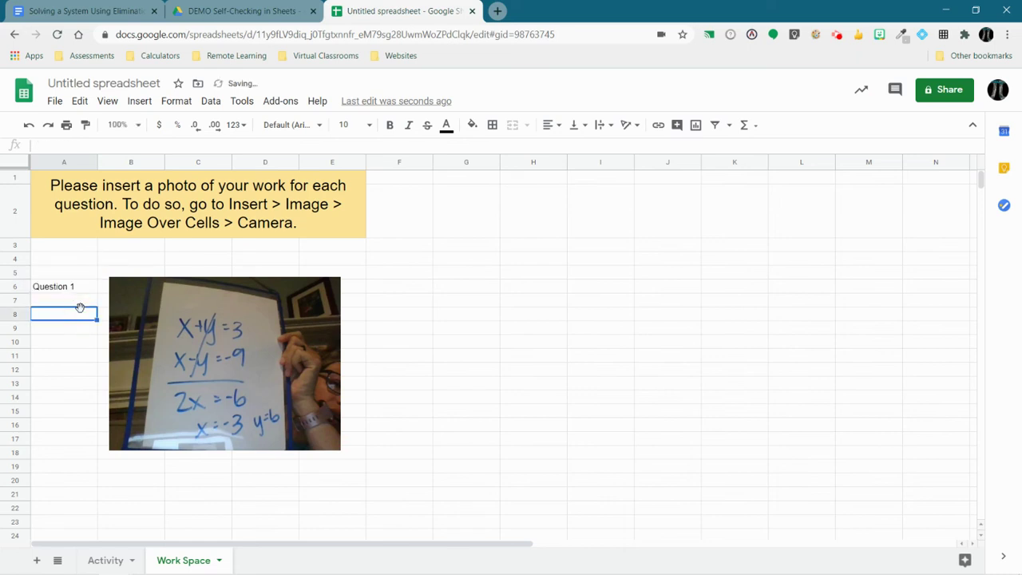
{"action": "left_click", "coordinate": [400, 285]}
{"action": "type", "text": "QWue"}
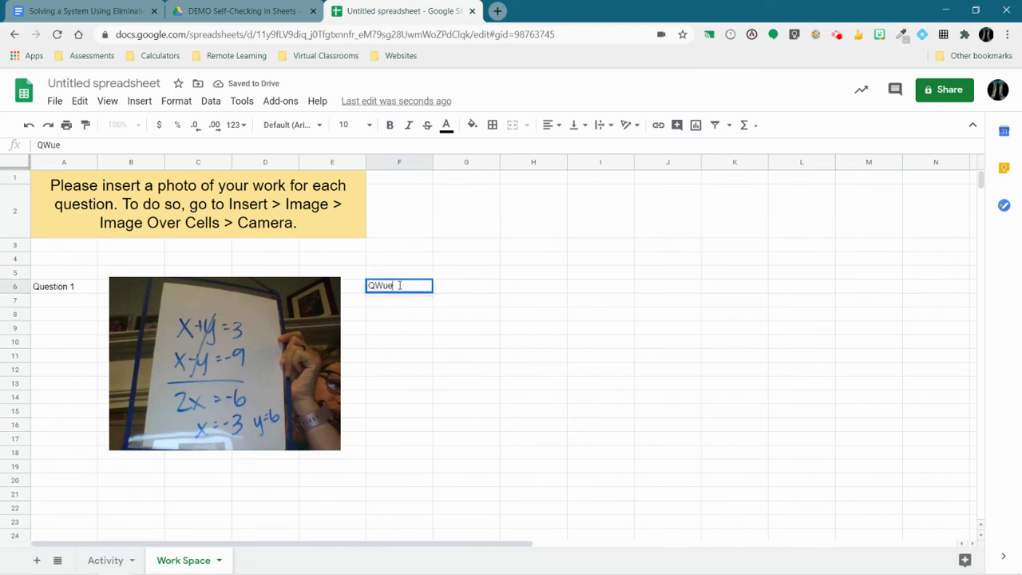
{"action": "type", "text": "stestion 2"}
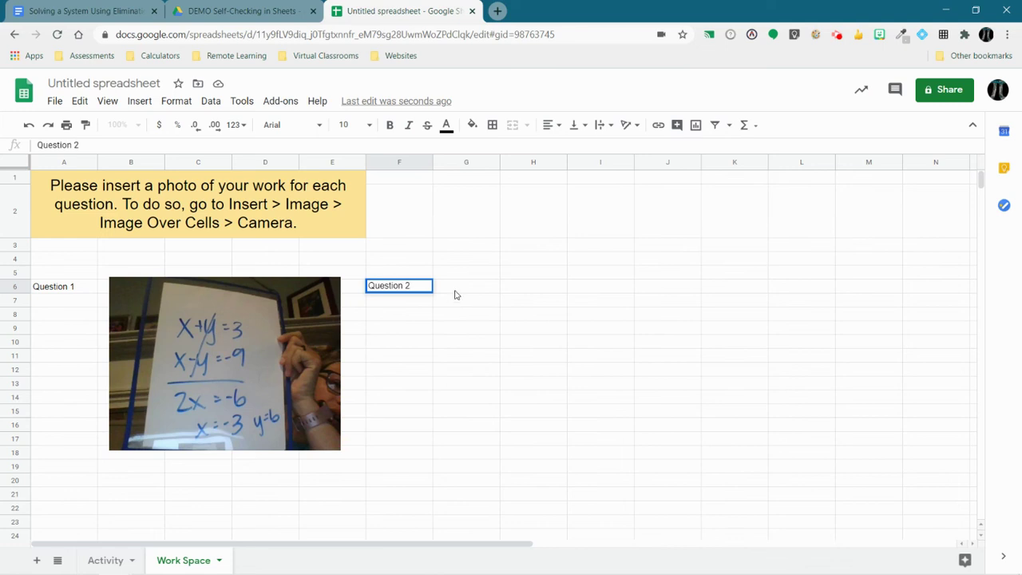
{"action": "left_click", "coordinate": [456, 295]}
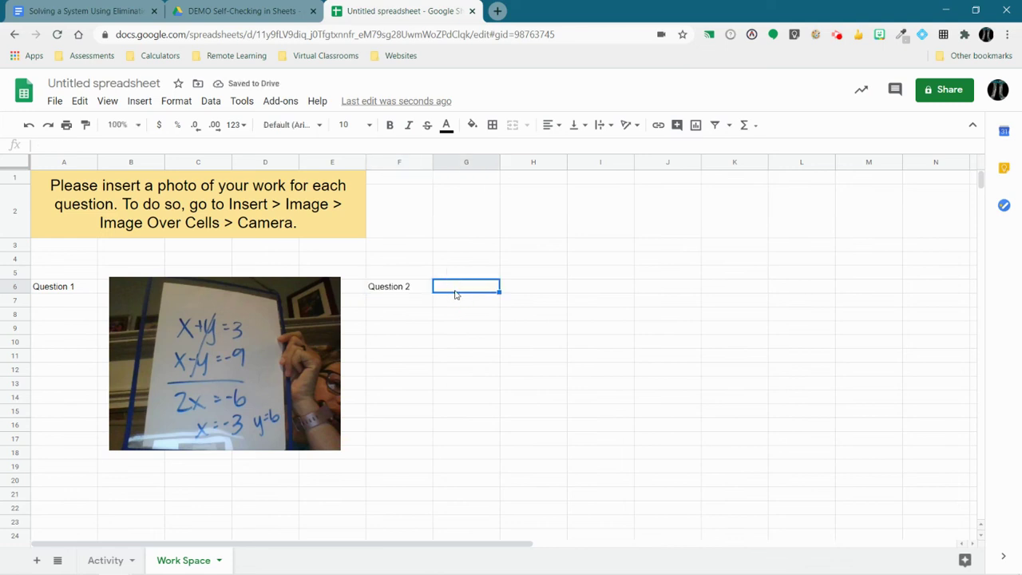
Take another camera photo of the whiteboard work and insert it over the cells beside the Question 2 label.
{"action": "left_click", "coordinate": [139, 100]}
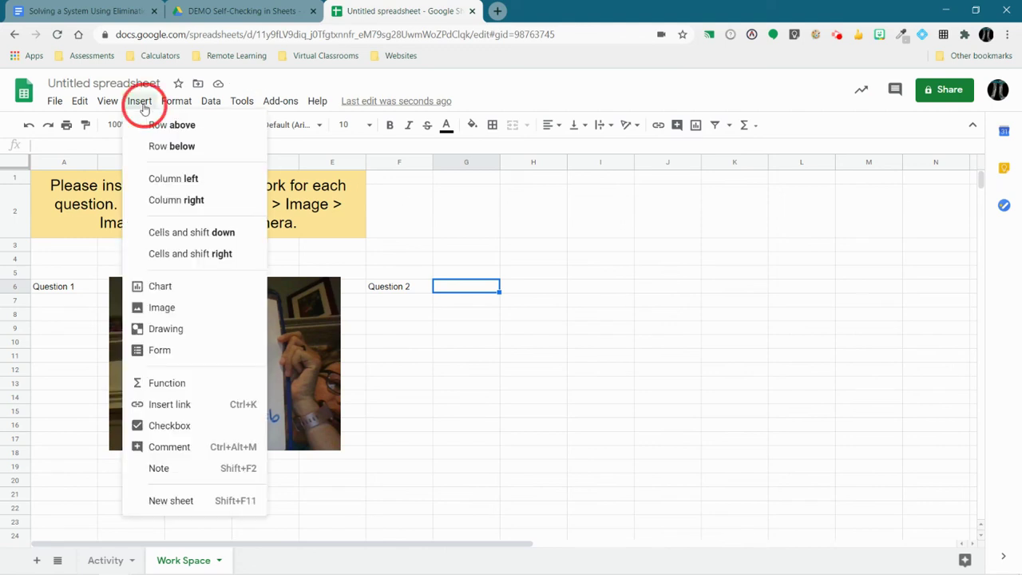
{"action": "mouse_move", "coordinate": [187, 311]}
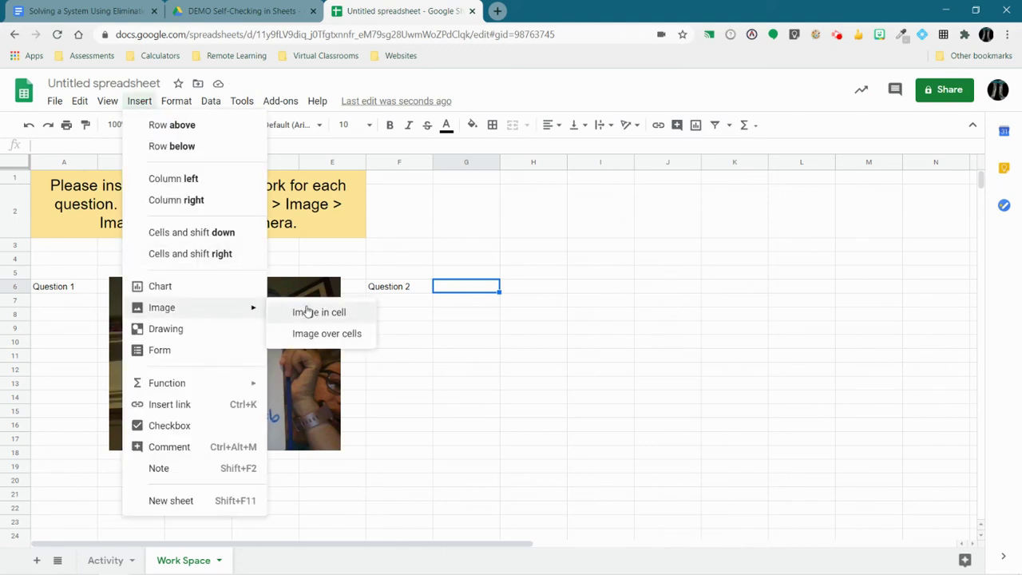
{"action": "left_click", "coordinate": [312, 333]}
{"action": "left_click", "coordinate": [266, 176]}
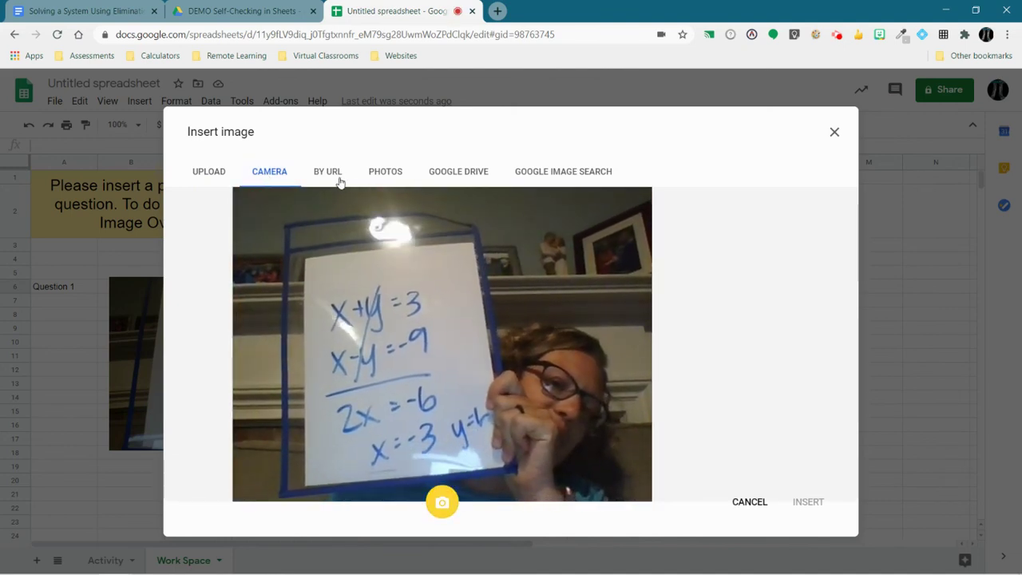
{"action": "left_click", "coordinate": [444, 508]}
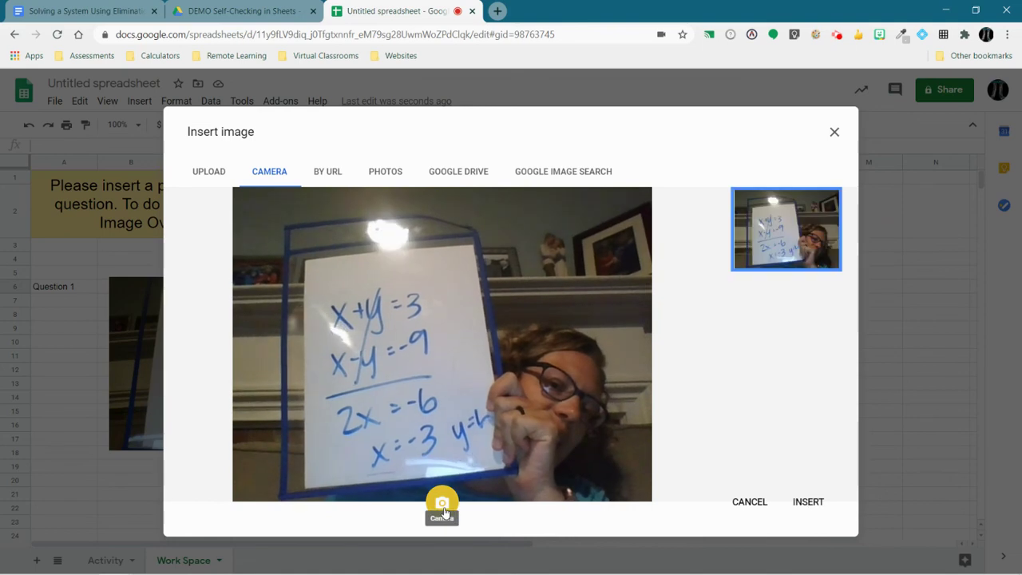
{"action": "left_click", "coordinate": [802, 505]}
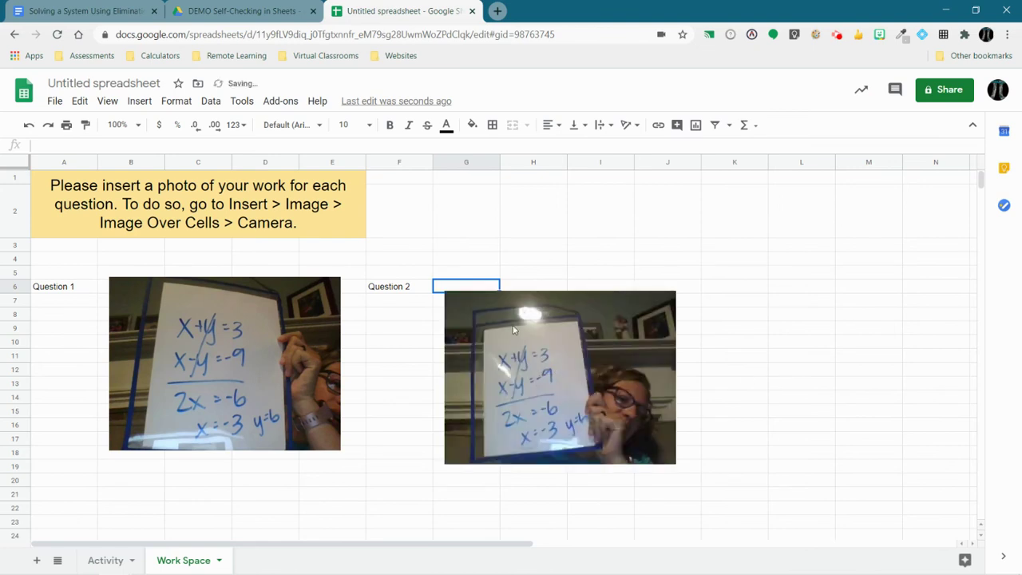
Enlarge the second photo slightly and move it directly below the Question 2 label, aligned with column F.
{"action": "left_click", "coordinate": [503, 321]}
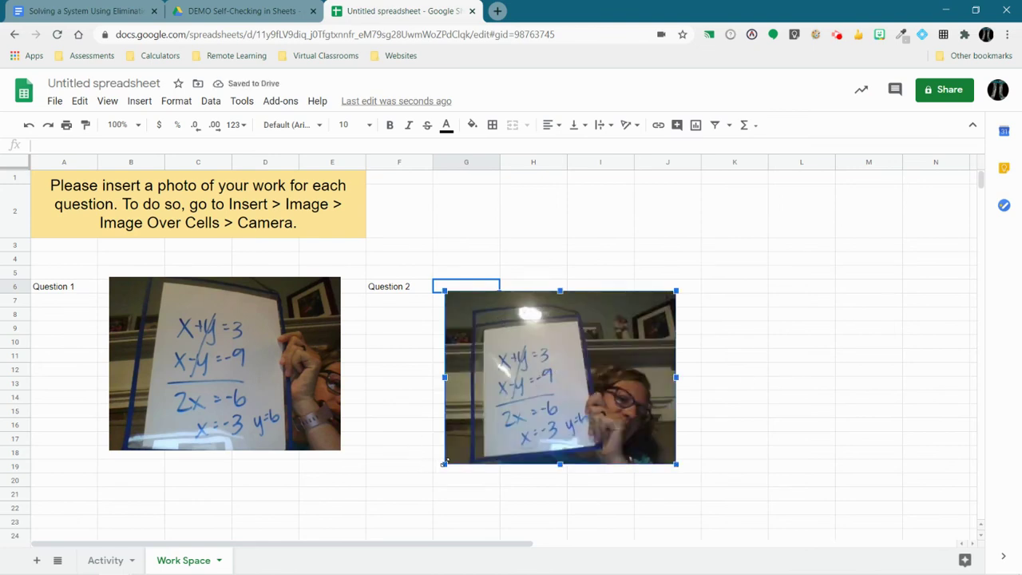
{"action": "left_click_drag", "start_coordinate": [444, 463], "coordinate": [418, 474]}
{"action": "left_click_drag", "start_coordinate": [524, 414], "coordinate": [474, 414]}
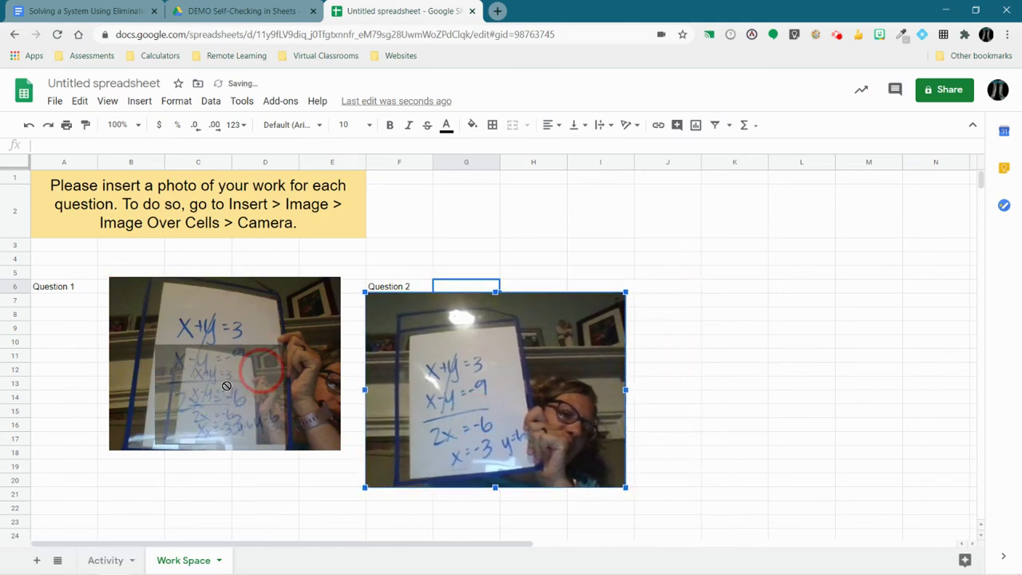
Move the first photo directly below the Question 1 label, aligned with column A.
{"action": "left_click", "coordinate": [262, 370]}
{"action": "left_click", "coordinate": [168, 320]}
{"action": "left_click_drag", "start_coordinate": [174, 320], "coordinate": [85, 342]}
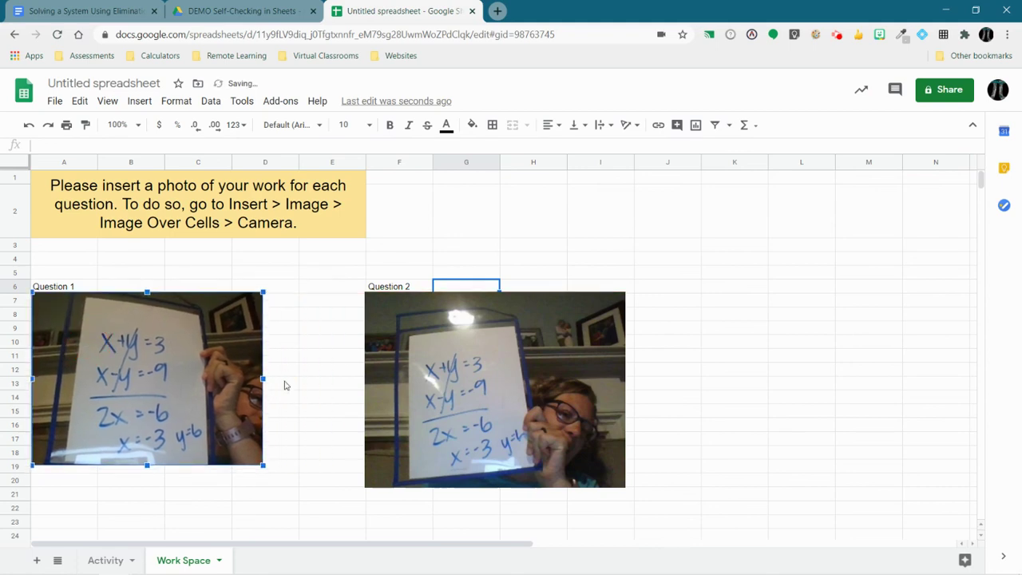